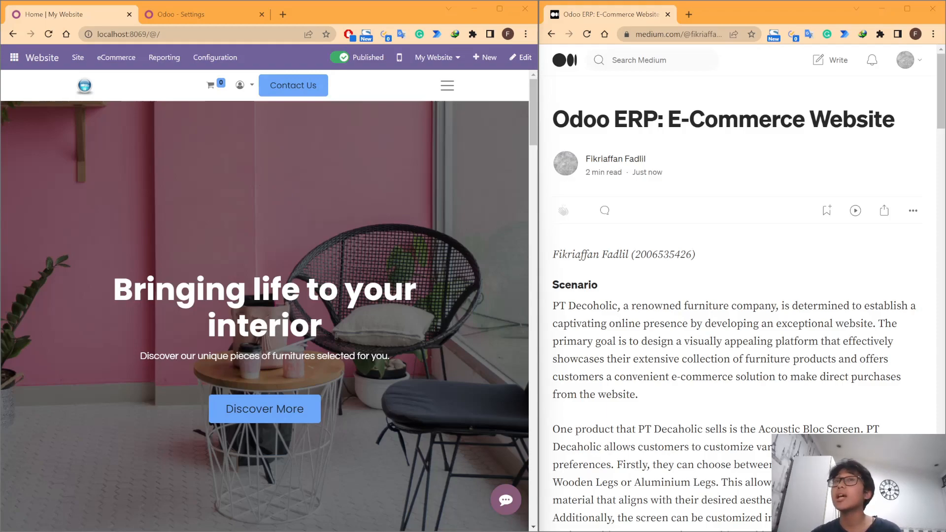
Step: Read the opening Scenario paragraph of the Medium article about PT Decoholic's online presence and e-commerce solution
{"action": "left_click_drag", "start_coordinate": [553, 305], "coordinate": [618, 306]}
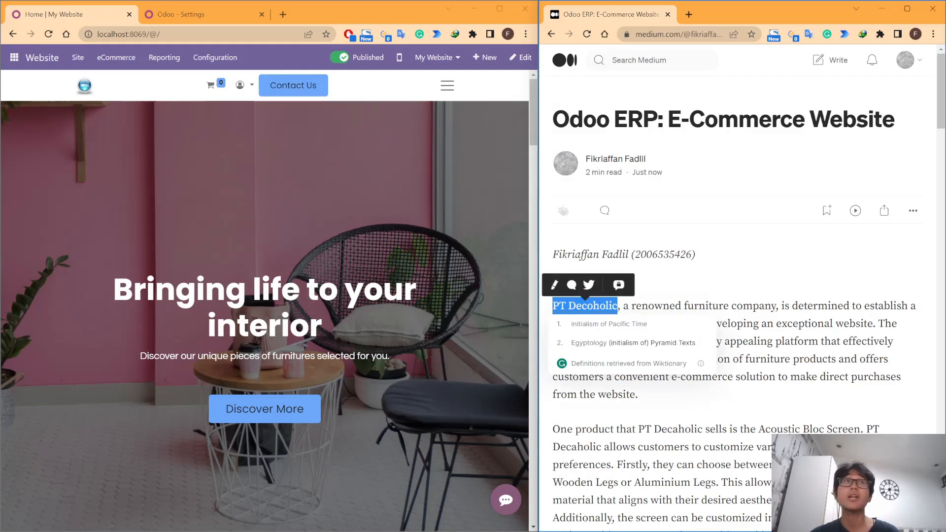
{"action": "left_click_drag", "start_coordinate": [804, 121], "coordinate": [668, 123]}
{"action": "left_click", "coordinate": [828, 373]}
{"action": "scroll", "coordinate": [827, 373], "scroll_direction": "down", "scroll_amount": 1}
{"action": "scroll", "coordinate": [822, 368], "scroll_direction": "up", "scroll_amount": 1}
{"action": "scroll", "coordinate": [594, 301], "scroll_direction": "down", "scroll_amount": 1}
{"action": "scroll", "coordinate": [594, 301], "scroll_direction": "up", "scroll_amount": 1}
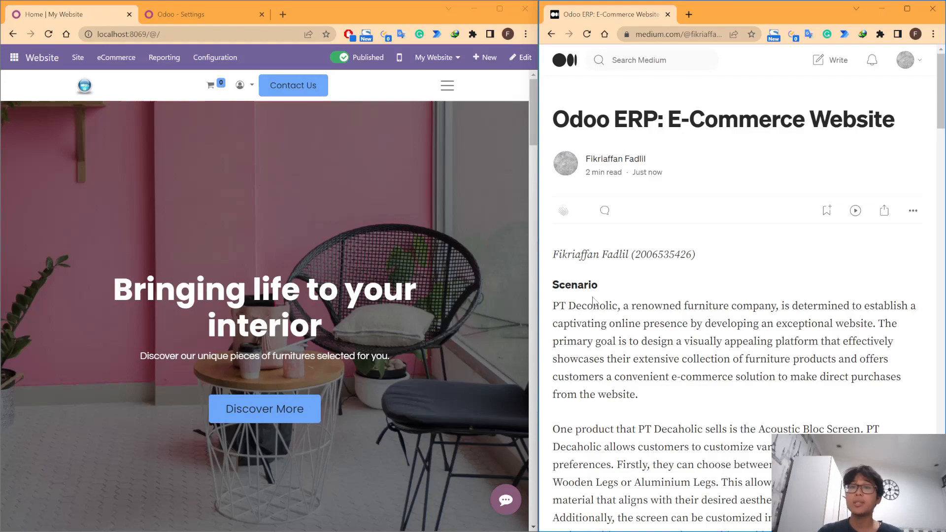
{"action": "scroll", "coordinate": [700, 246], "scroll_direction": "down", "scroll_amount": 2}
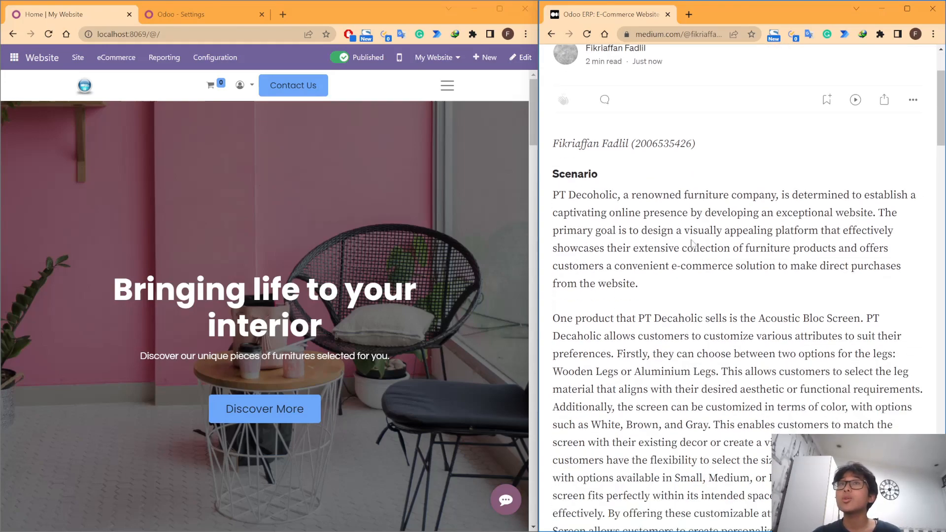
{"action": "double_click", "coordinate": [593, 195]}
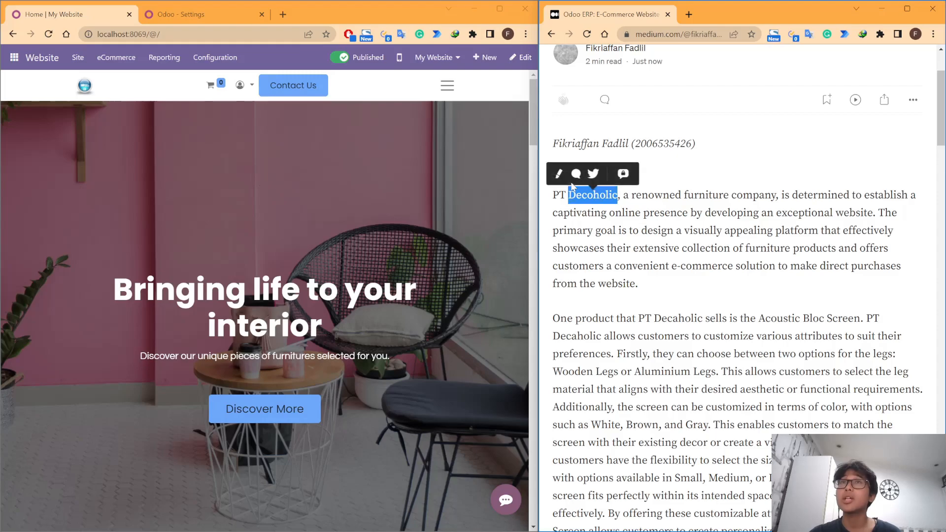
{"action": "left_click", "coordinate": [710, 231]}
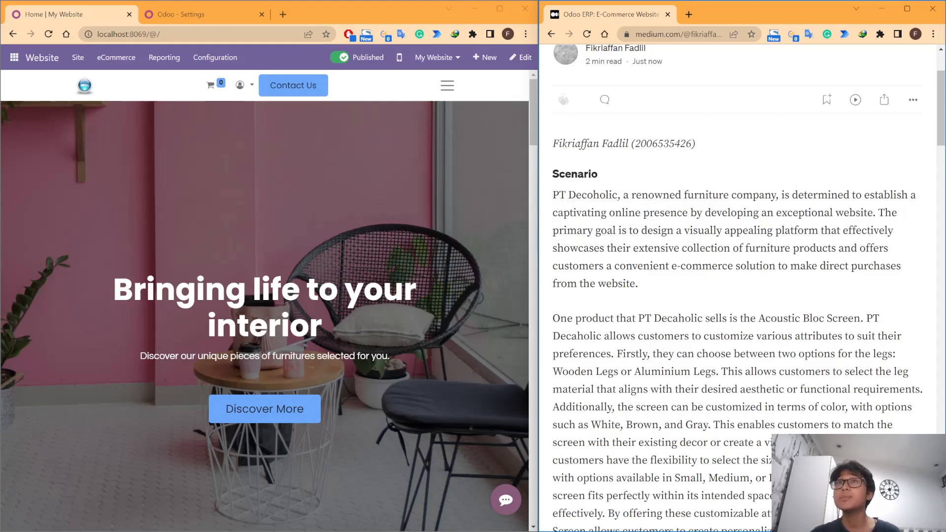
{"action": "scroll", "coordinate": [712, 232], "scroll_direction": "down", "scroll_amount": 1}
{"action": "scroll", "coordinate": [712, 232], "scroll_direction": "up", "scroll_amount": 1}
{"action": "scroll", "coordinate": [713, 232], "scroll_direction": "down", "scroll_amount": 1}
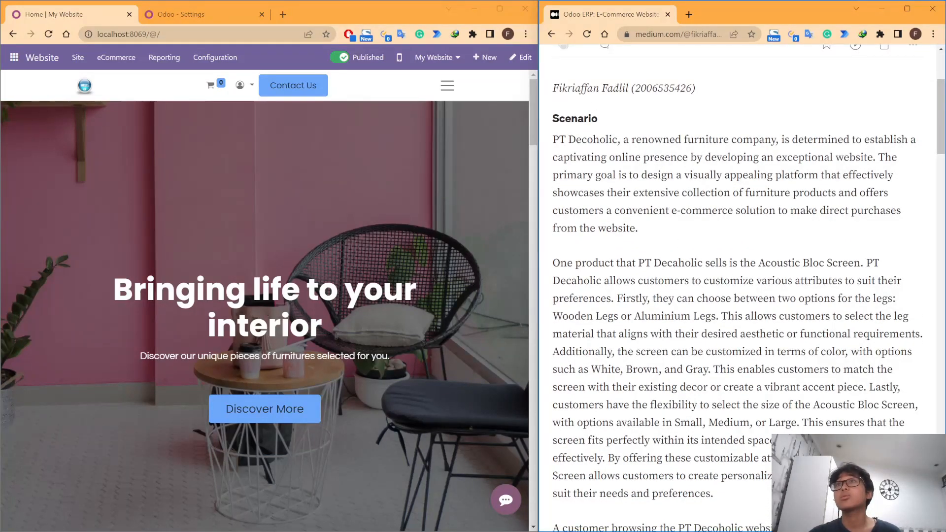
{"action": "left_click_drag", "start_coordinate": [610, 157], "coordinate": [688, 157]}
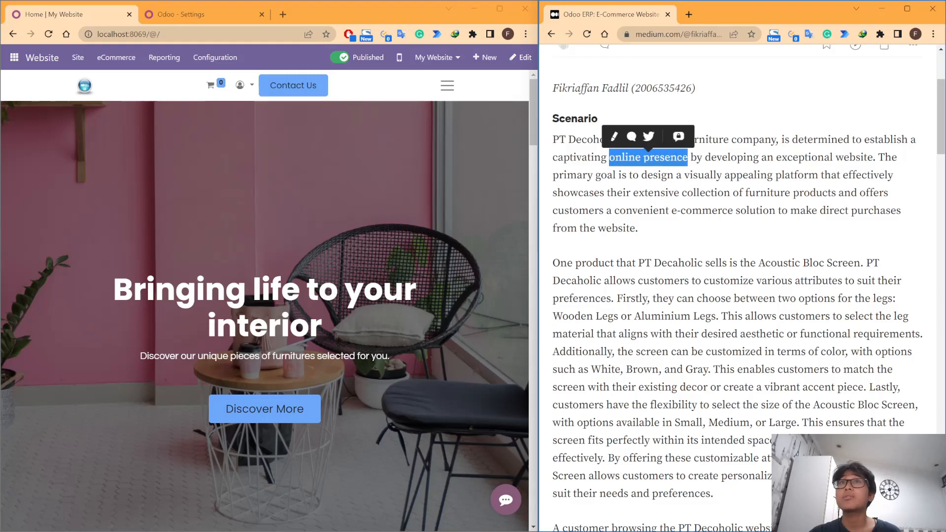
{"action": "left_click", "coordinate": [777, 183]}
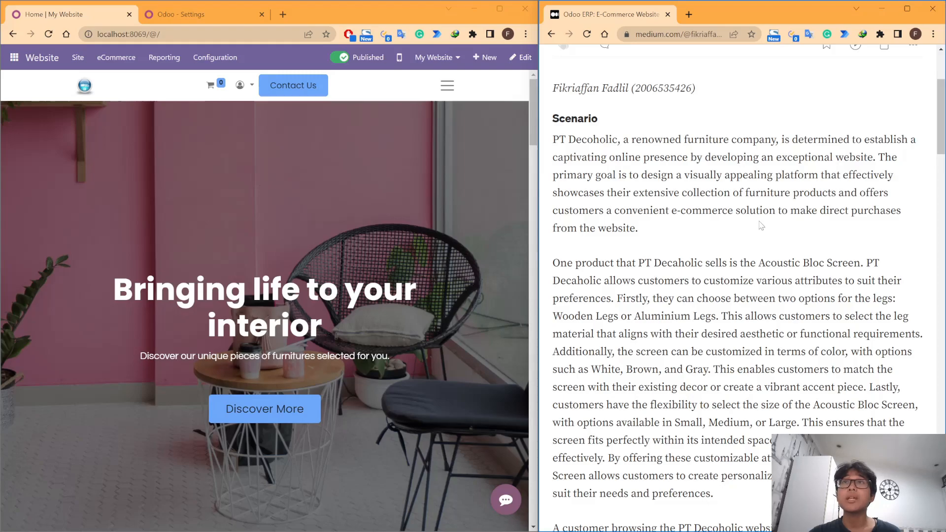
{"action": "left_click_drag", "start_coordinate": [682, 210], "coordinate": [775, 211]}
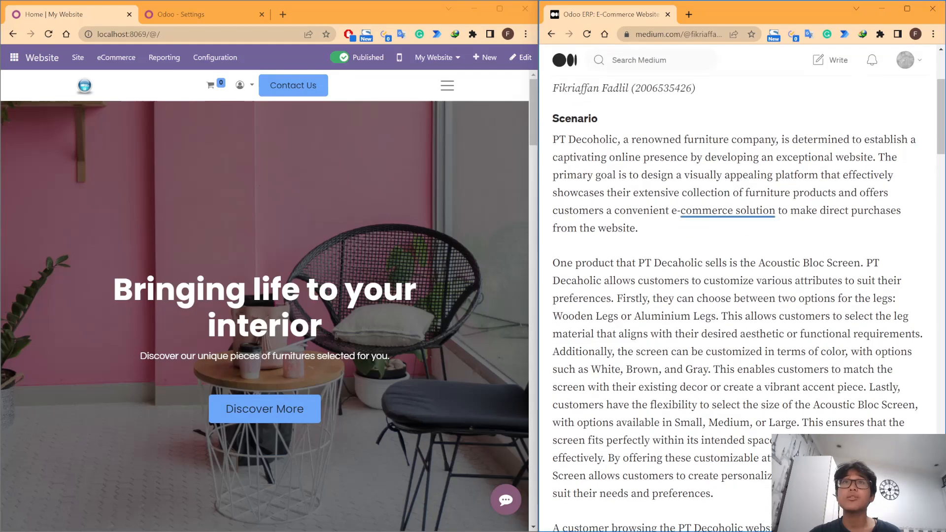
{"action": "left_click", "coordinate": [795, 346]}
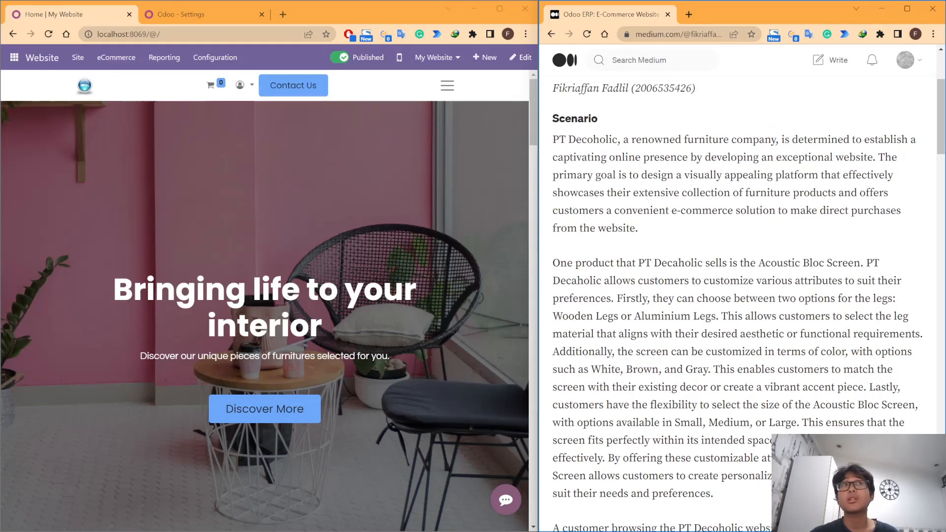
Step: Read the article's paragraphs on the Acoustic Bloc Screen's customizable attributes and the customer's purchase scenario
{"action": "scroll", "coordinate": [739, 296], "scroll_direction": "down", "scroll_amount": 2}
{"action": "scroll", "coordinate": [740, 296], "scroll_direction": "up", "scroll_amount": 2}
{"action": "scroll", "coordinate": [739, 295], "scroll_direction": "down", "scroll_amount": 2}
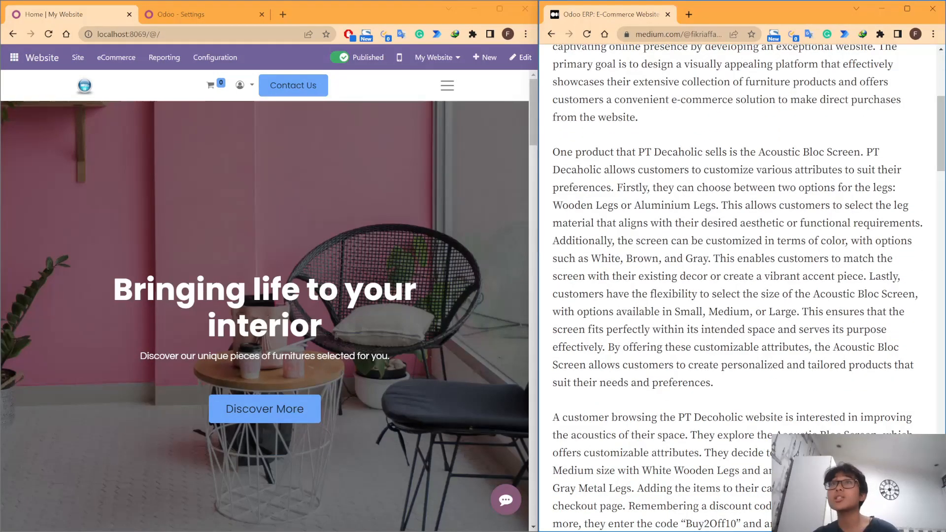
{"action": "left_click_drag", "start_coordinate": [759, 152], "coordinate": [860, 152]}
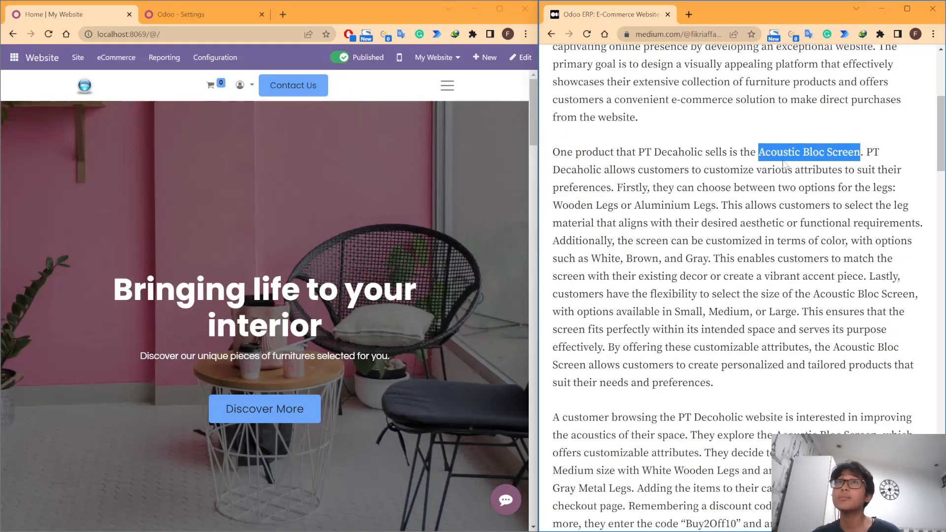
{"action": "left_click", "coordinate": [863, 184]}
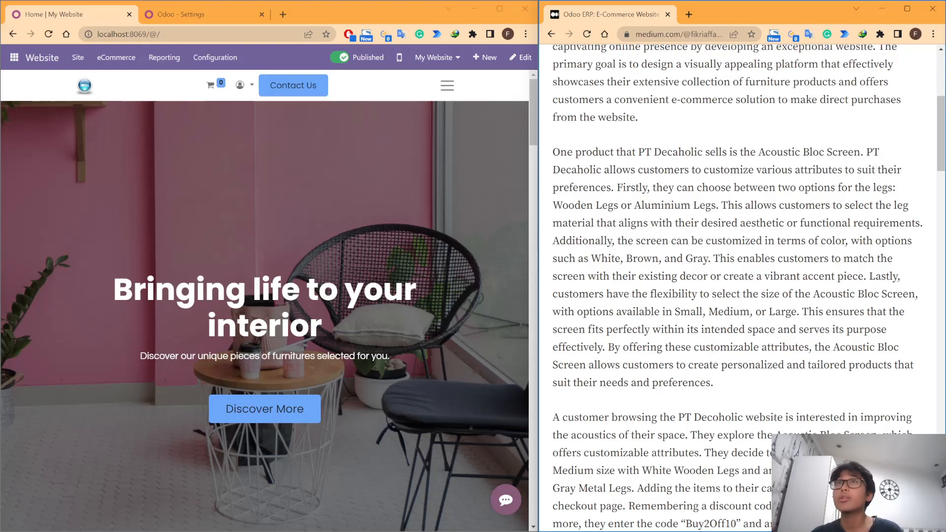
{"action": "left_click_drag", "start_coordinate": [759, 152], "coordinate": [860, 152]}
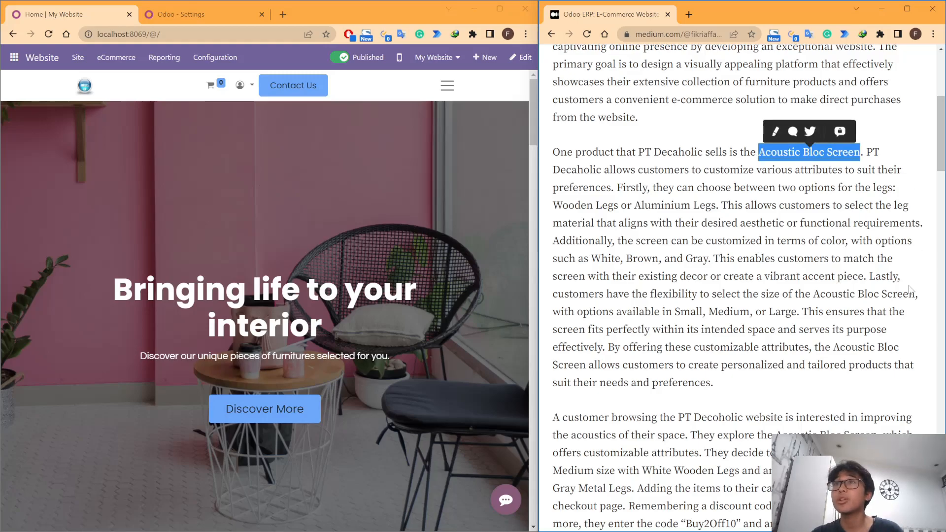
{"action": "left_click", "coordinate": [828, 291]}
{"action": "scroll", "coordinate": [740, 291], "scroll_direction": "down", "scroll_amount": 2}
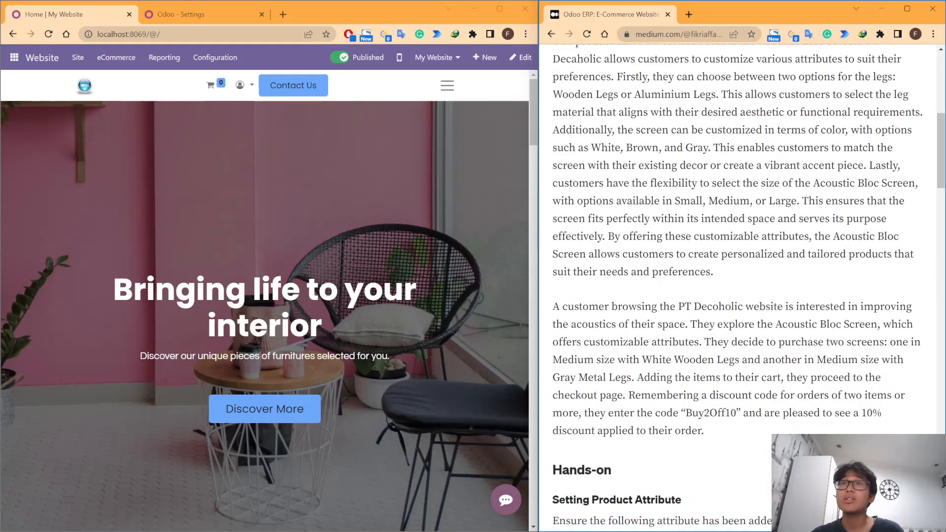
{"action": "scroll", "coordinate": [739, 290], "scroll_direction": "up", "scroll_amount": 1}
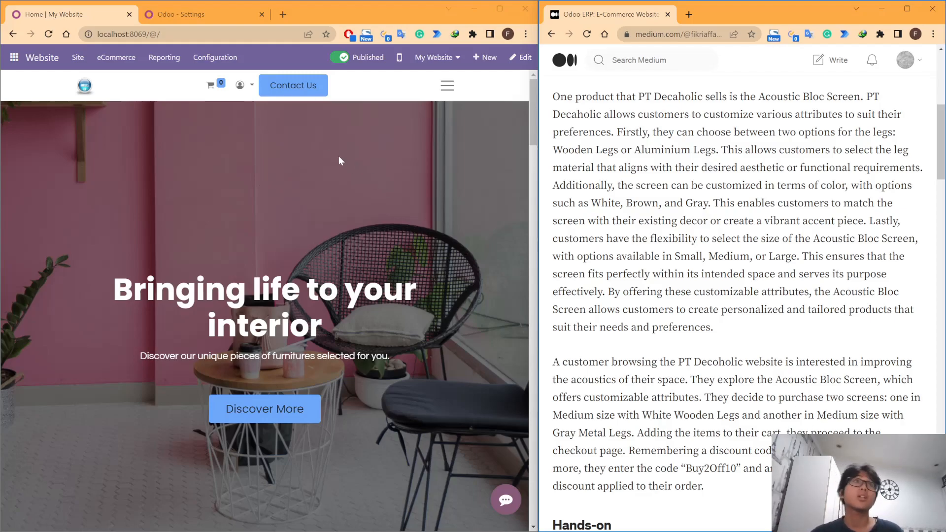
Step: Review the checkout and product options in Odoo's Website settings
{"action": "left_click", "coordinate": [207, 59]}
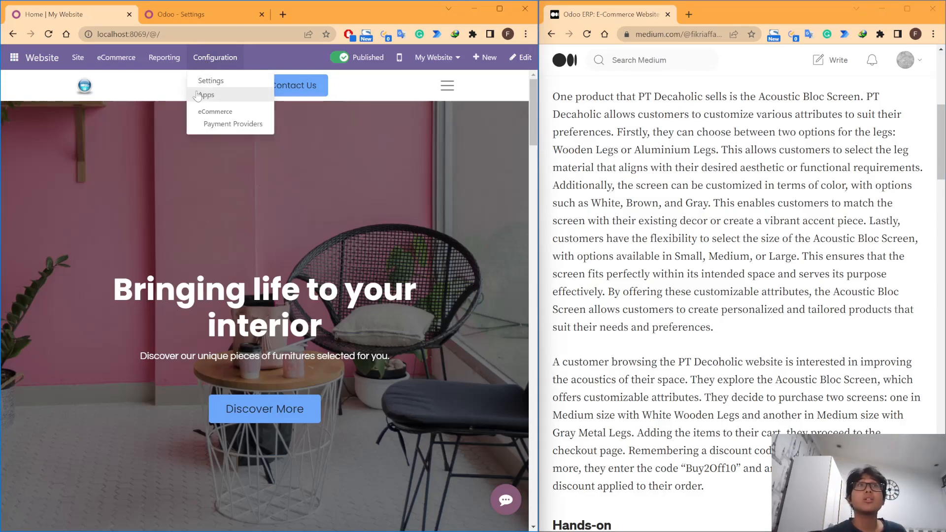
{"action": "left_click", "coordinate": [233, 81]}
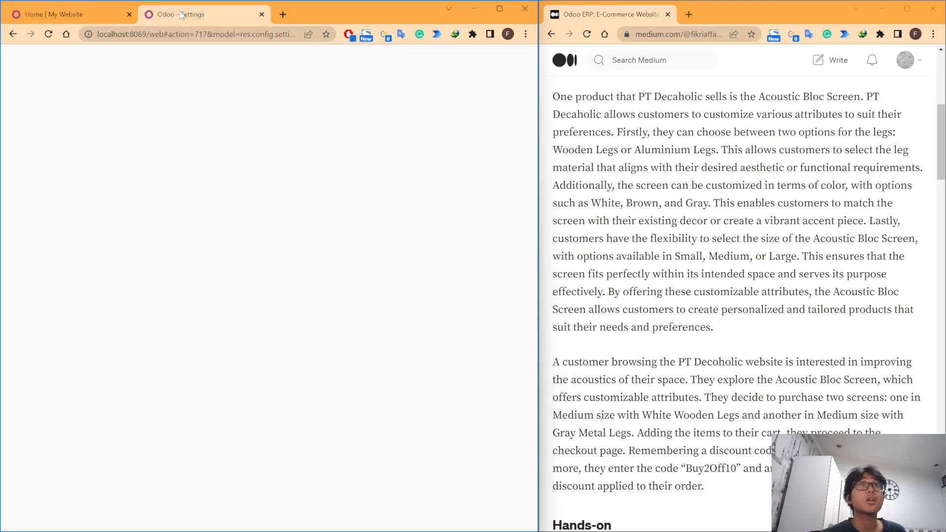
{"action": "scroll", "coordinate": [261, 227], "scroll_direction": "down", "scroll_amount": 9}
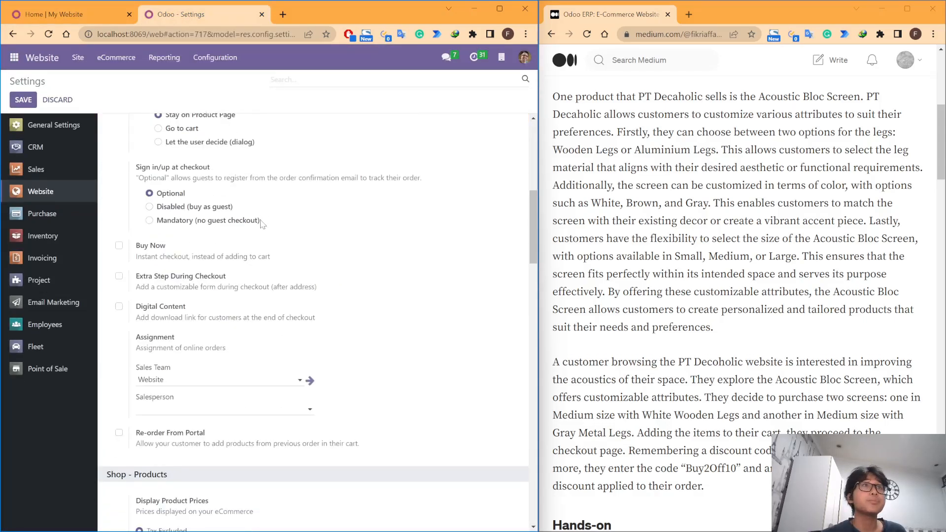
{"action": "scroll", "coordinate": [266, 227], "scroll_direction": "down", "scroll_amount": 8}
Step: Open the website's homepage in a new browser tab and place that tab after the Odoo Settings tab
{"action": "left_click", "coordinate": [87, 12]}
{"action": "left_click", "coordinate": [117, 60]}
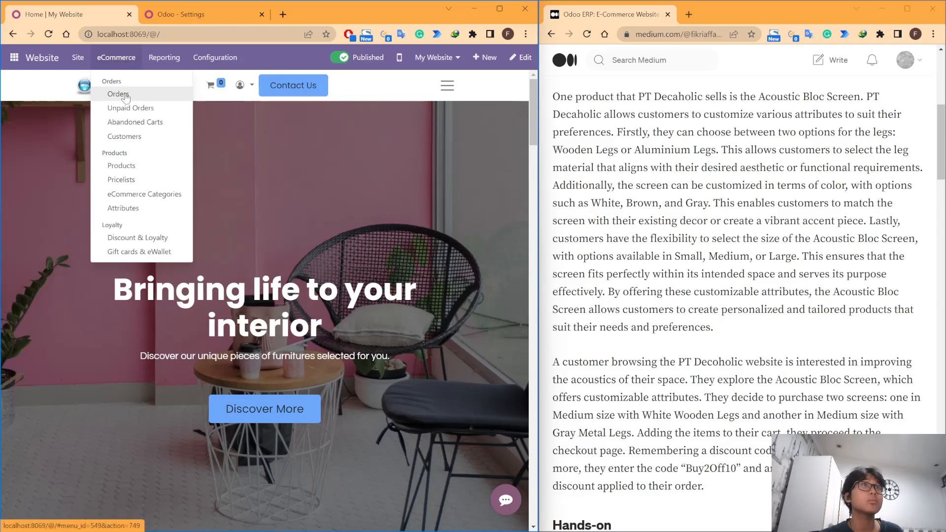
{"action": "mouse_move", "coordinate": [162, 66]}
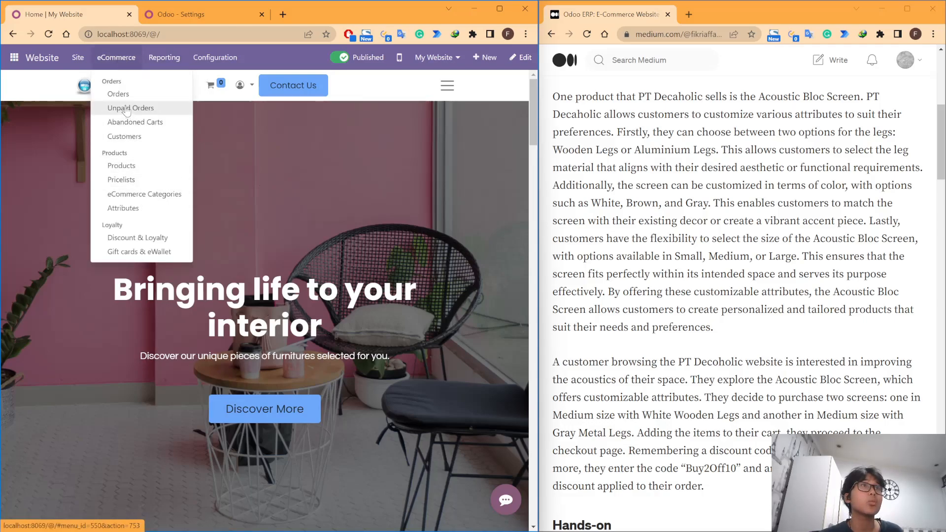
{"action": "mouse_move", "coordinate": [70, 64]}
{"action": "middle_click", "coordinate": [94, 80]}
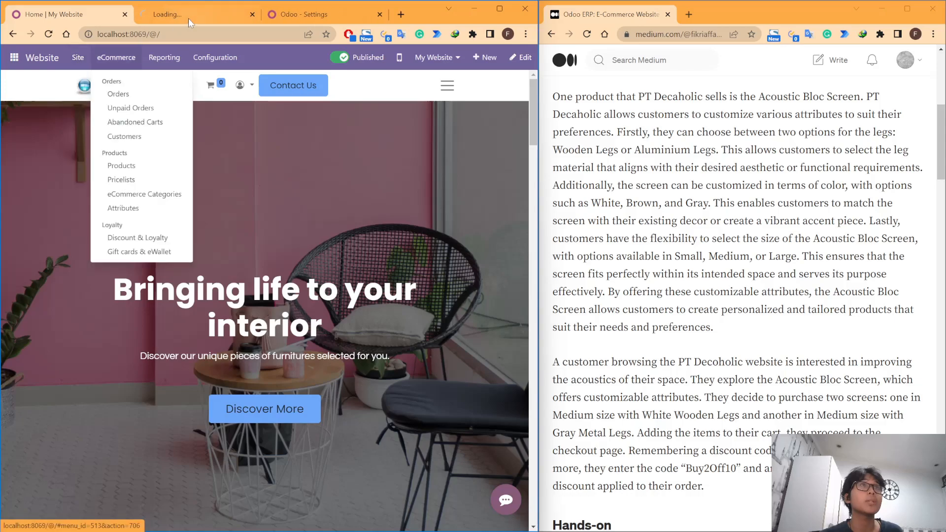
{"action": "left_click", "coordinate": [274, 11]}
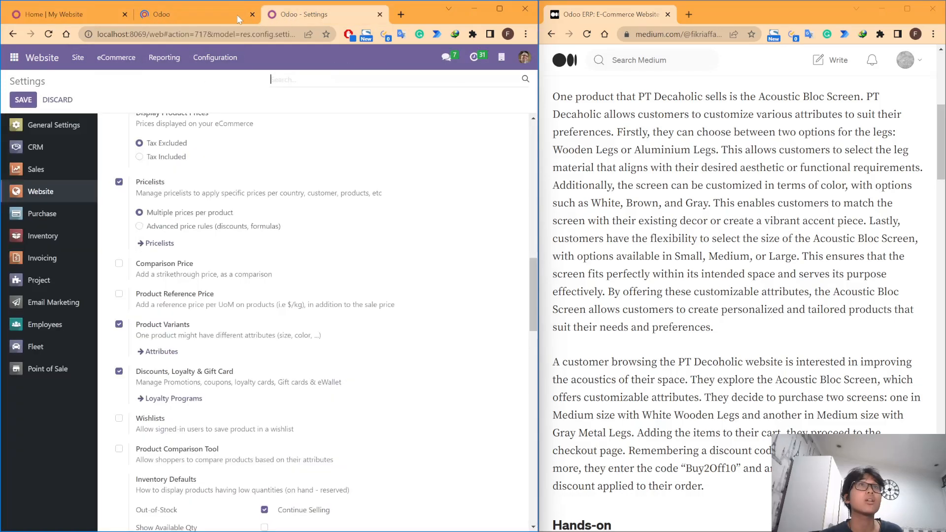
{"action": "left_click", "coordinate": [173, 12]}
{"action": "left_click_drag", "start_coordinate": [173, 9], "coordinate": [279, 12]}
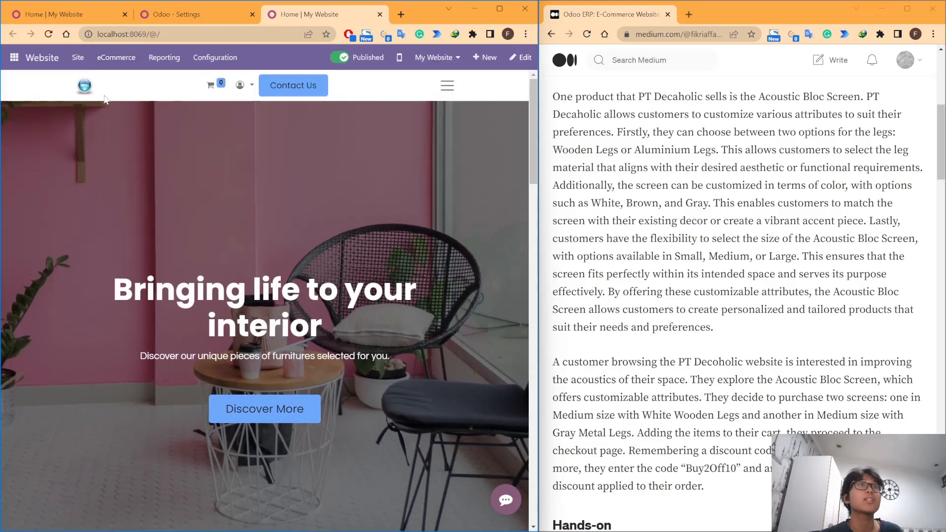
Step: Widen the Odoo browser window and open the website's Shop page
{"action": "left_click_drag", "start_coordinate": [538, 157], "coordinate": [629, 158]}
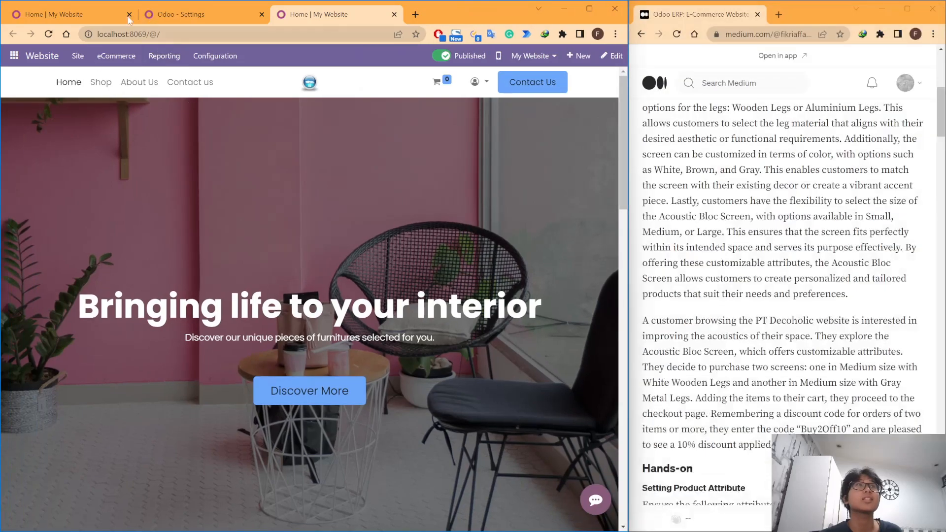
{"action": "scroll", "coordinate": [134, 108], "scroll_direction": "down", "scroll_amount": 2}
{"action": "scroll", "coordinate": [113, 96], "scroll_direction": "up", "scroll_amount": 2}
{"action": "left_click", "coordinate": [207, 83]}
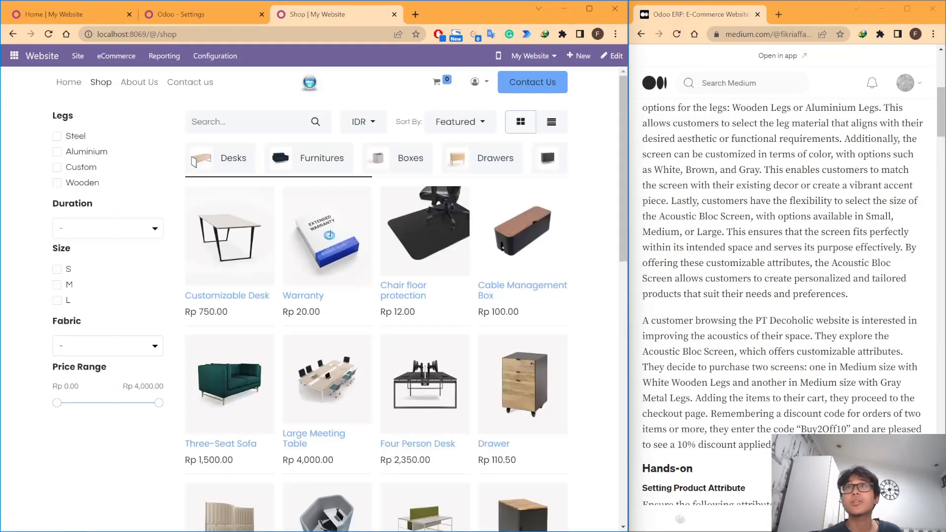
Step: Examine the products offered on the first page of the shop catalogue
{"action": "scroll", "coordinate": [797, 281], "scroll_direction": "up", "scroll_amount": 7}
{"action": "scroll", "coordinate": [680, 517], "scroll_direction": "down", "scroll_amount": 5}
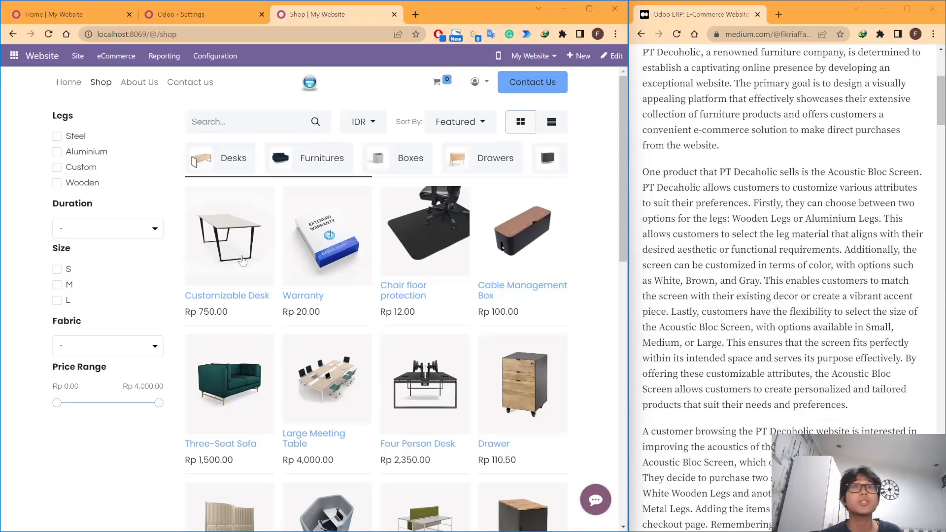
{"action": "scroll", "coordinate": [349, 258], "scroll_direction": "down", "scroll_amount": 4}
{"action": "scroll", "coordinate": [349, 258], "scroll_direction": "up", "scroll_amount": 4}
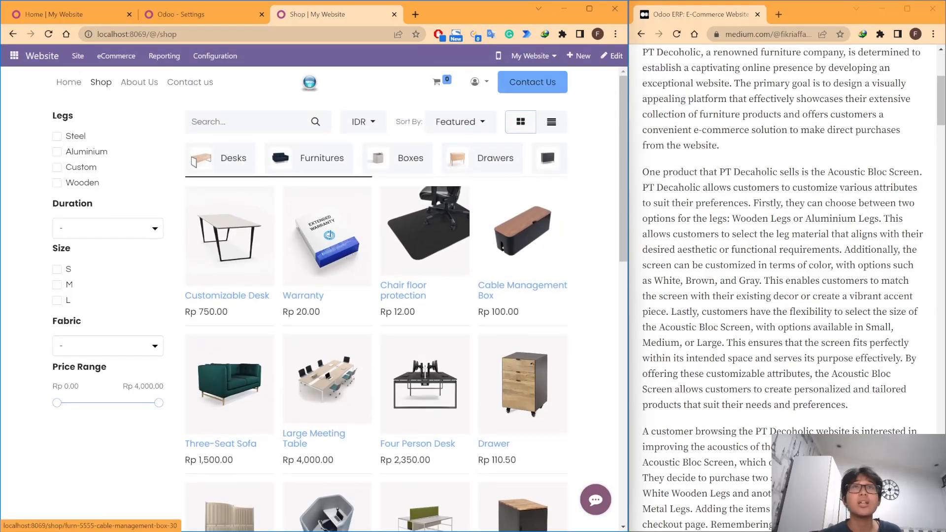
{"action": "scroll", "coordinate": [789, 276], "scroll_direction": "down", "scroll_amount": 2}
{"action": "scroll", "coordinate": [788, 276], "scroll_direction": "up", "scroll_amount": 1}
{"action": "scroll", "coordinate": [478, 279], "scroll_direction": "down", "scroll_amount": 7}
{"action": "scroll", "coordinate": [478, 279], "scroll_direction": "down", "scroll_amount": 5}
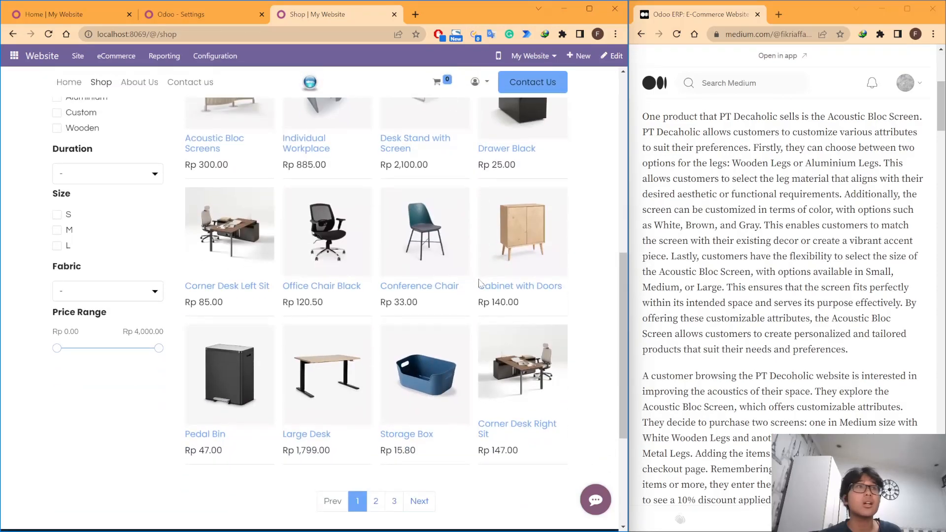
{"action": "scroll", "coordinate": [444, 281], "scroll_direction": "up", "scroll_amount": 10}
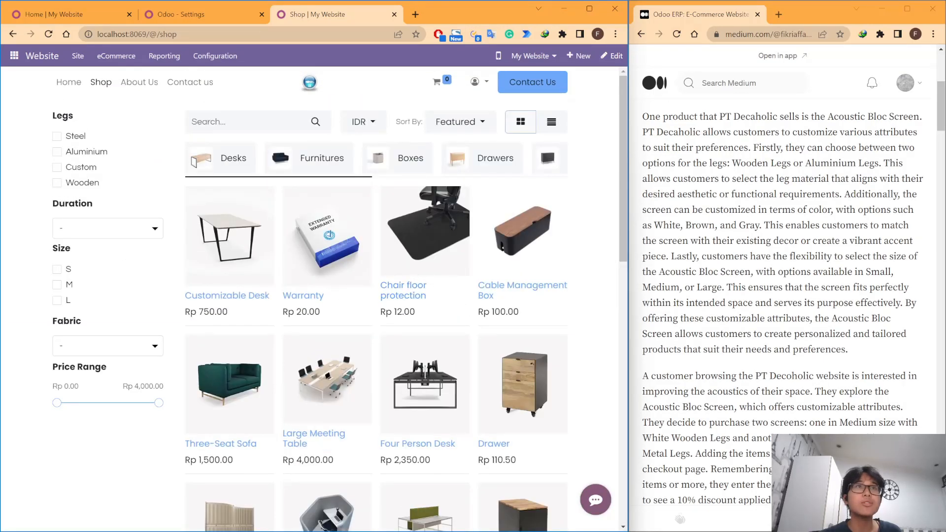
{"action": "scroll", "coordinate": [217, 387], "scroll_direction": "down", "scroll_amount": 4}
{"action": "scroll", "coordinate": [278, 357], "scroll_direction": "up", "scroll_amount": 4}
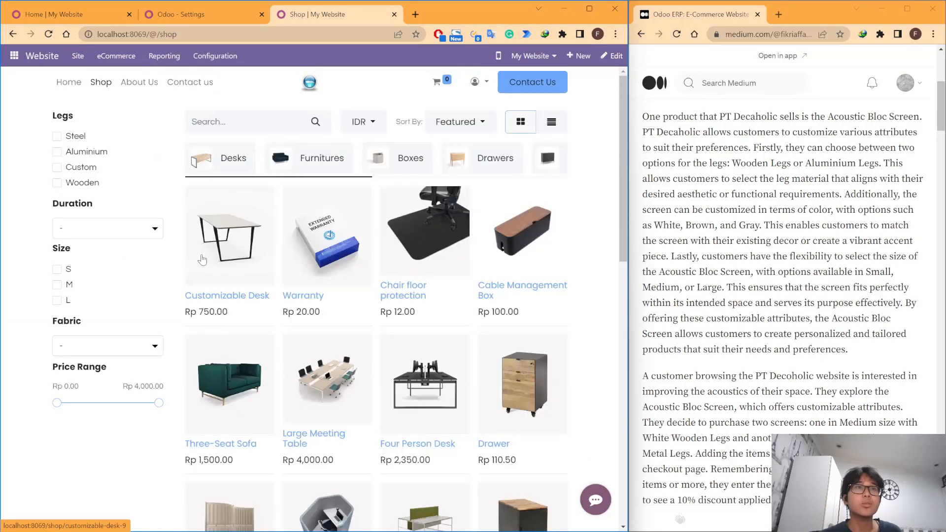
Step: Examine the pricelists offered for selection on the website's shop page
{"action": "left_click", "coordinate": [360, 127]}
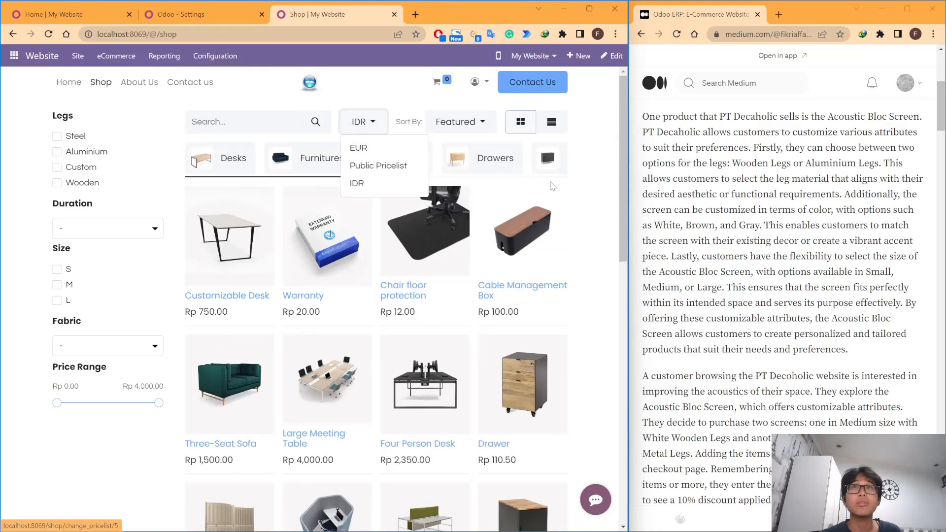
{"action": "left_click", "coordinate": [597, 207]}
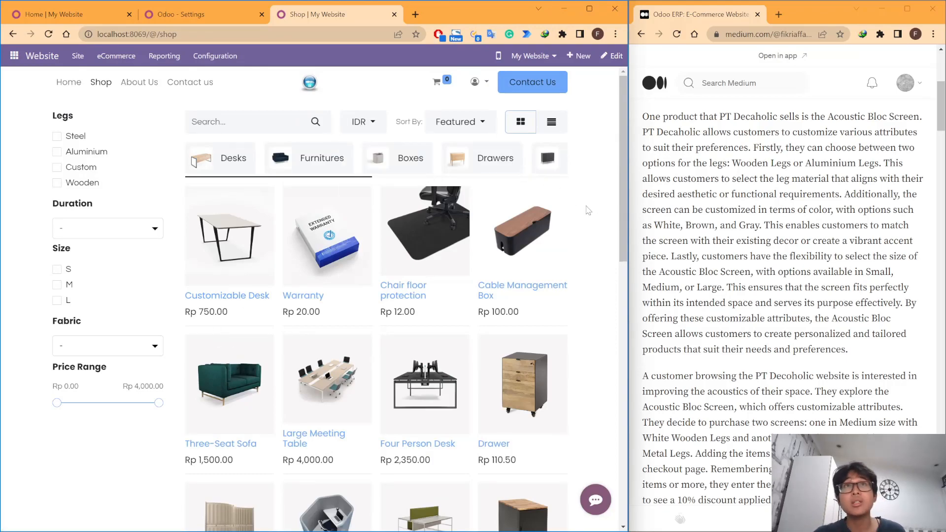
{"action": "left_click", "coordinate": [361, 128]}
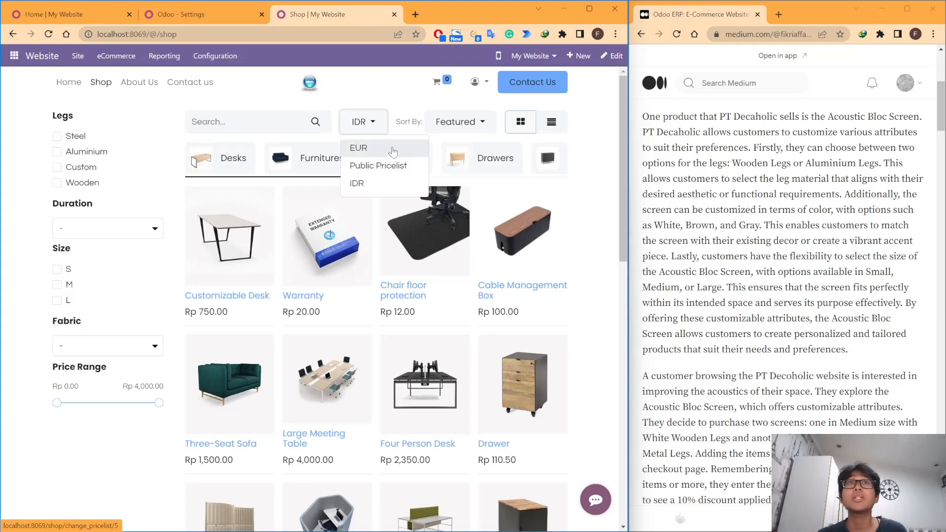
{"action": "left_click", "coordinate": [384, 113]}
{"action": "left_click", "coordinate": [377, 121]}
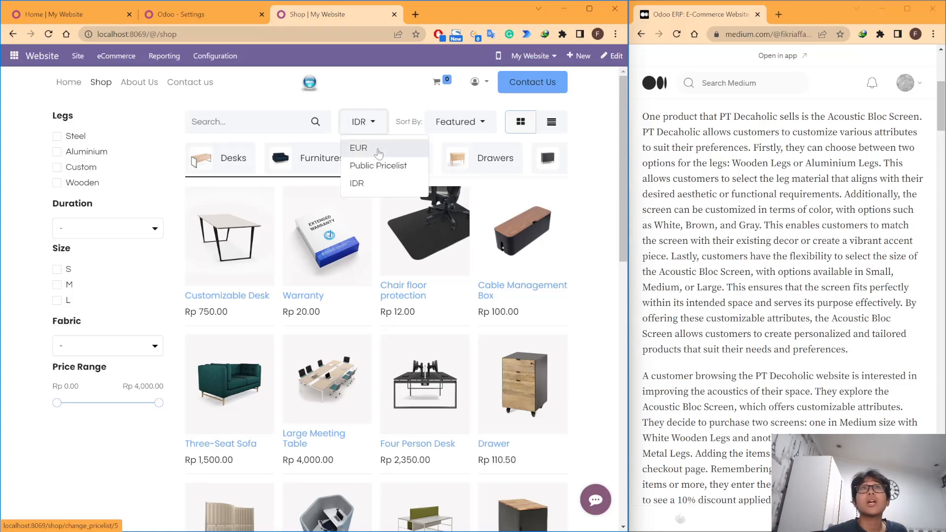
{"action": "left_click", "coordinate": [389, 106]}
{"action": "scroll", "coordinate": [407, 154], "scroll_direction": "down", "scroll_amount": 1}
{"action": "scroll", "coordinate": [406, 155], "scroll_direction": "up", "scroll_amount": 1}
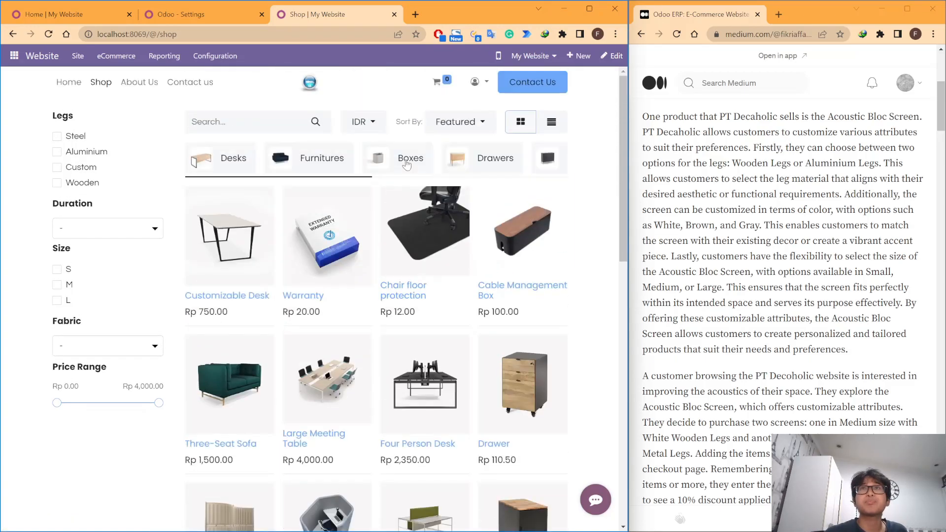
{"action": "left_click", "coordinate": [378, 119]}
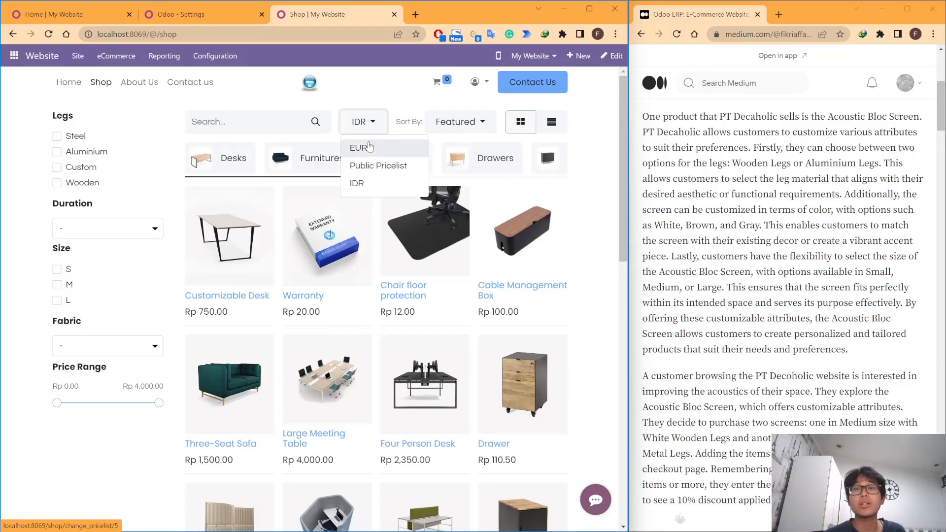
{"action": "left_click", "coordinate": [369, 146]}
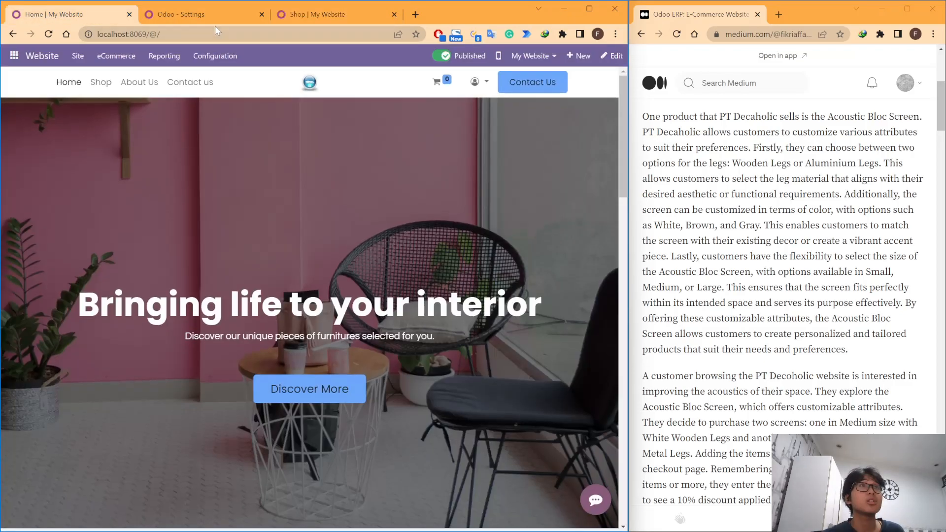
Step: Open the IDR pricelist from the Website settings and review its currency, price rules and website configuration
{"action": "left_click", "coordinate": [203, 15]}
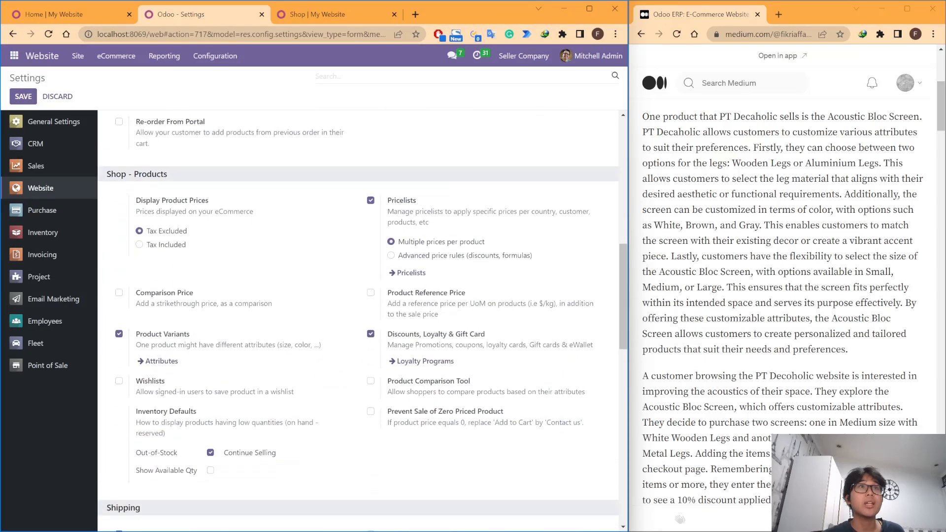
{"action": "left_click", "coordinate": [401, 274]}
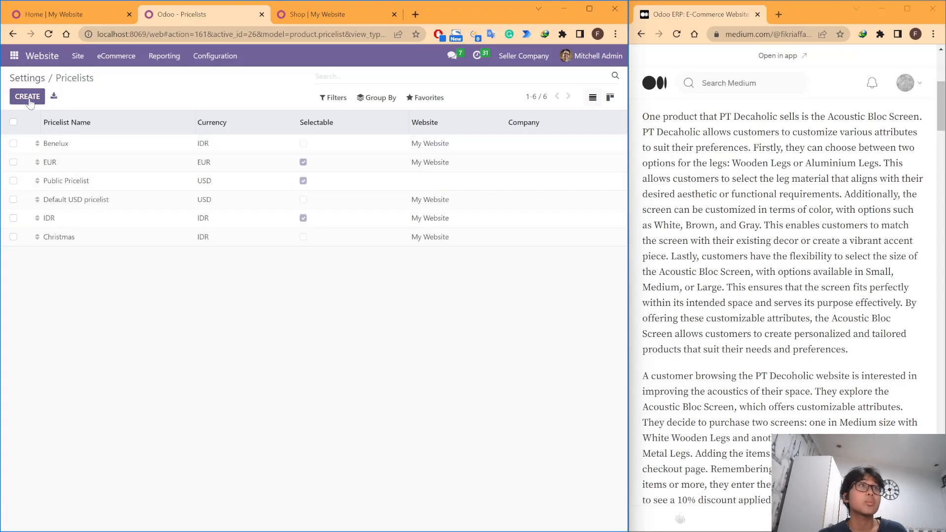
{"action": "left_click", "coordinate": [69, 223]}
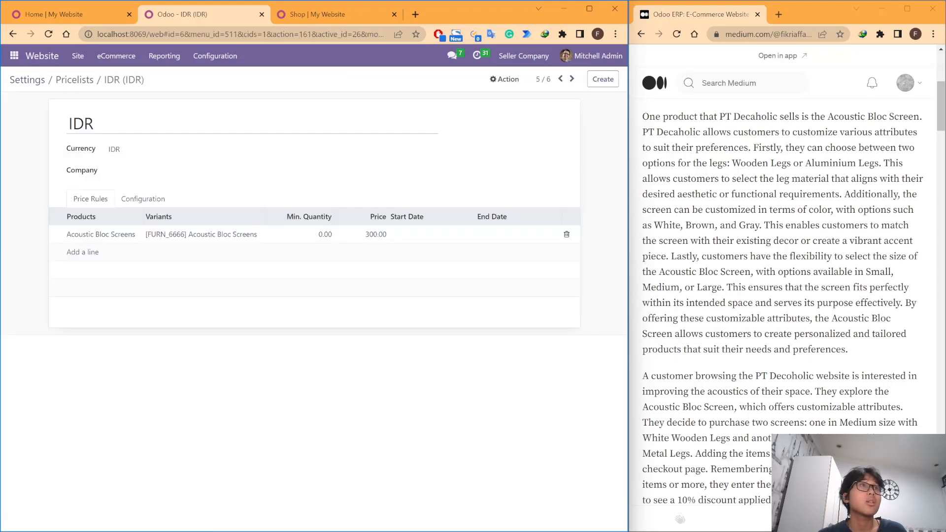
{"action": "left_click", "coordinate": [120, 149]}
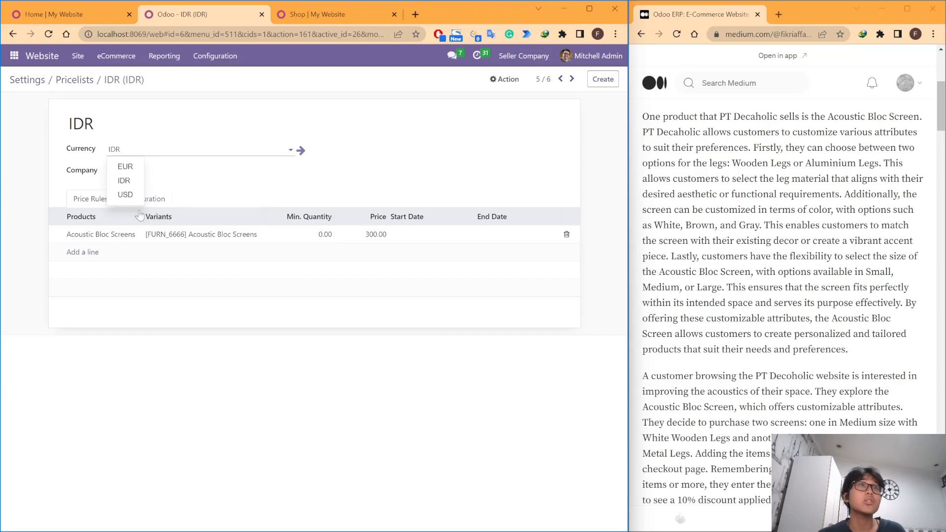
{"action": "left_click", "coordinate": [400, 361]}
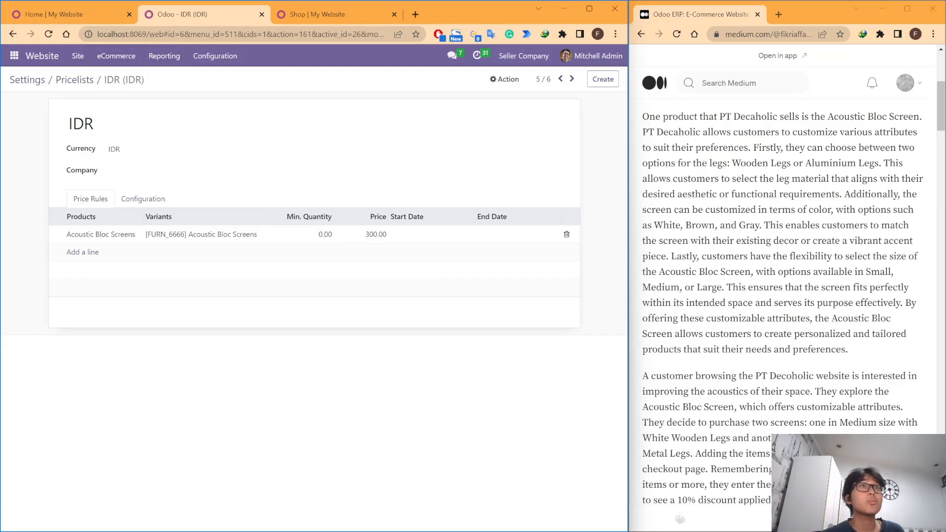
{"action": "left_click", "coordinate": [146, 200]}
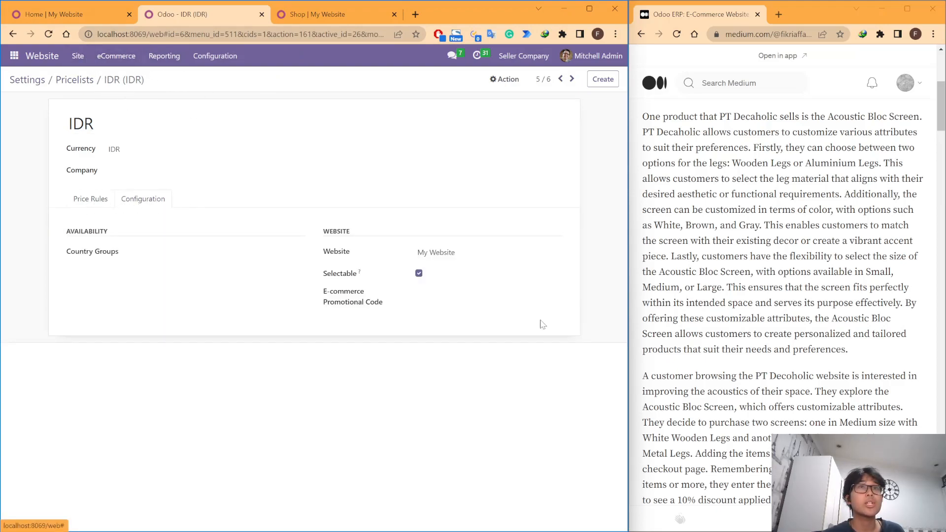
Step: Reload the IDR pricelist record and compare it with the pricelist choices on the shop page
{"action": "left_click", "coordinate": [50, 33]}
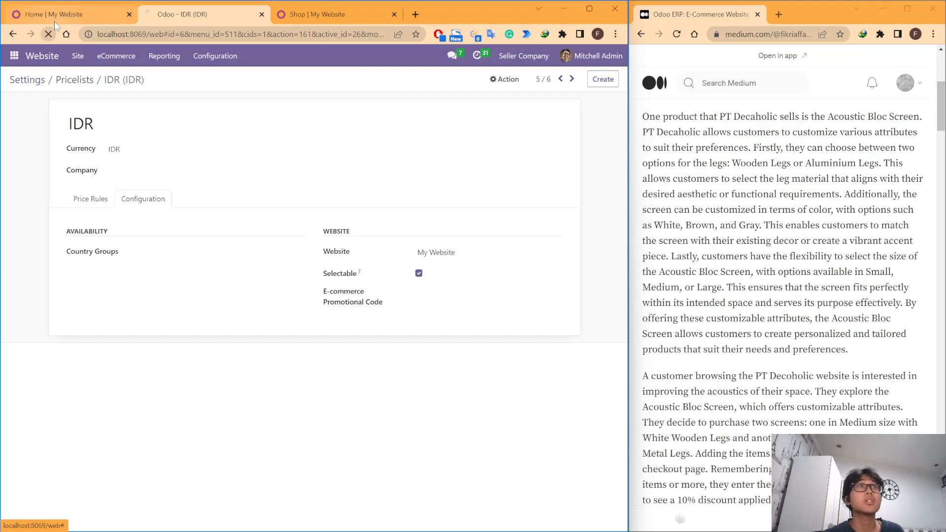
{"action": "left_click", "coordinate": [61, 18]}
{"action": "left_click", "coordinate": [331, 16]}
{"action": "left_click", "coordinate": [345, 129]}
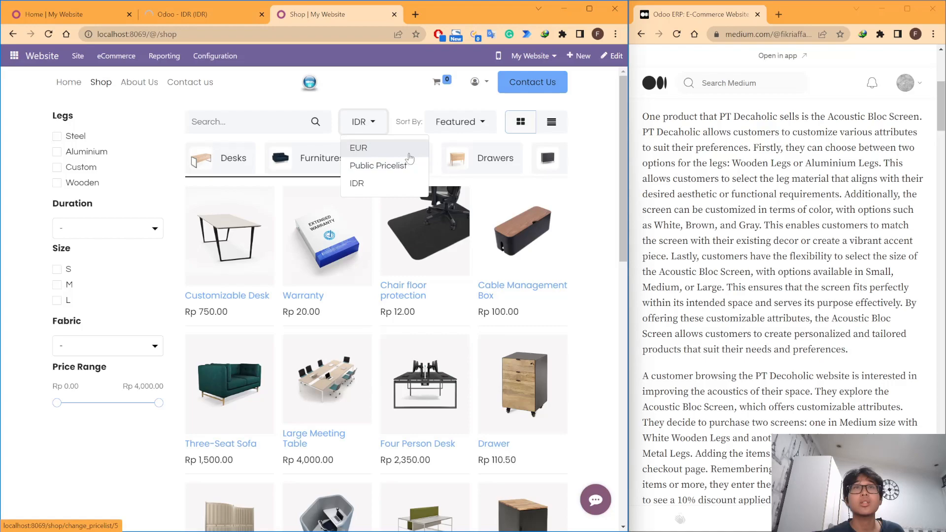
{"action": "left_click", "coordinate": [195, 6]}
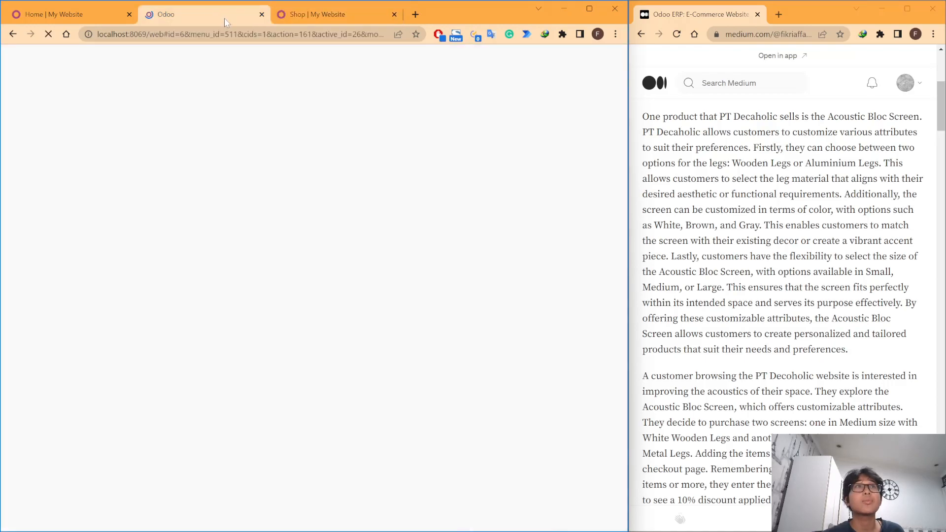
{"action": "left_click", "coordinate": [338, 17]}
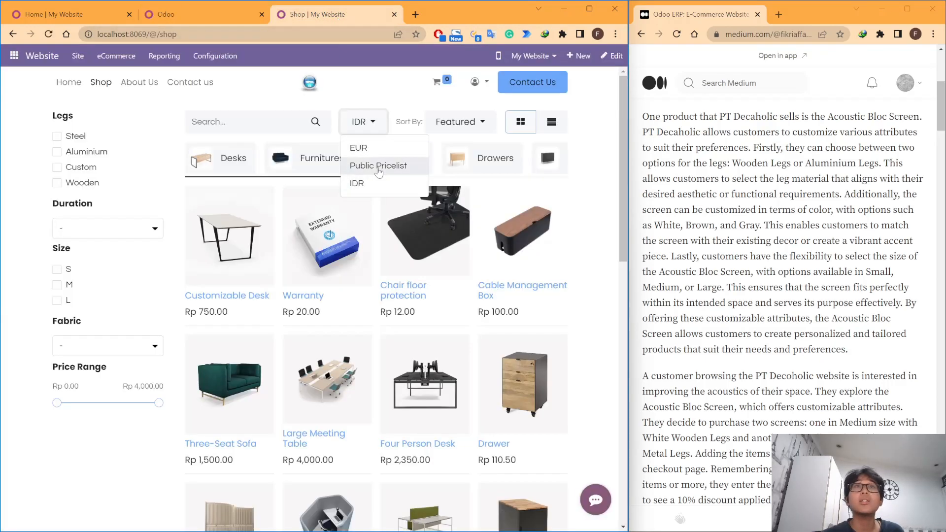
{"action": "left_click", "coordinate": [217, 23]}
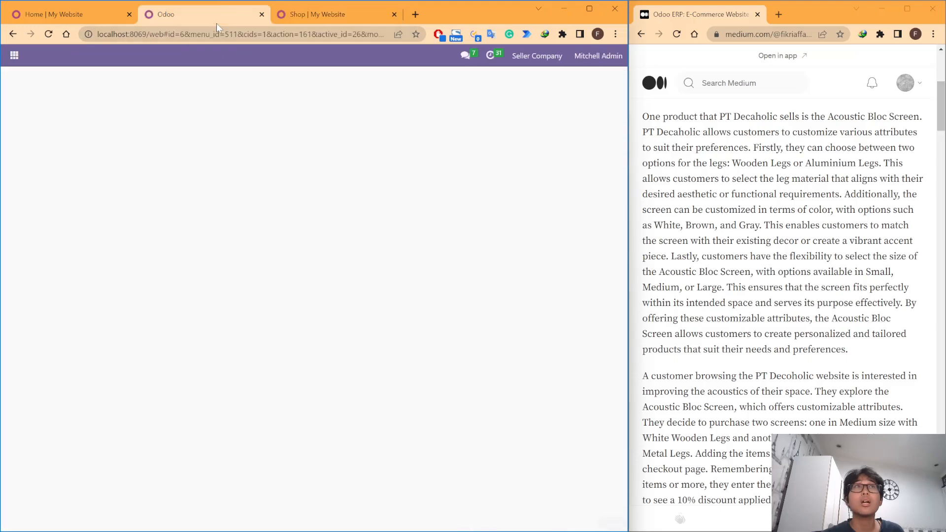
{"action": "left_click", "coordinate": [324, 20]}
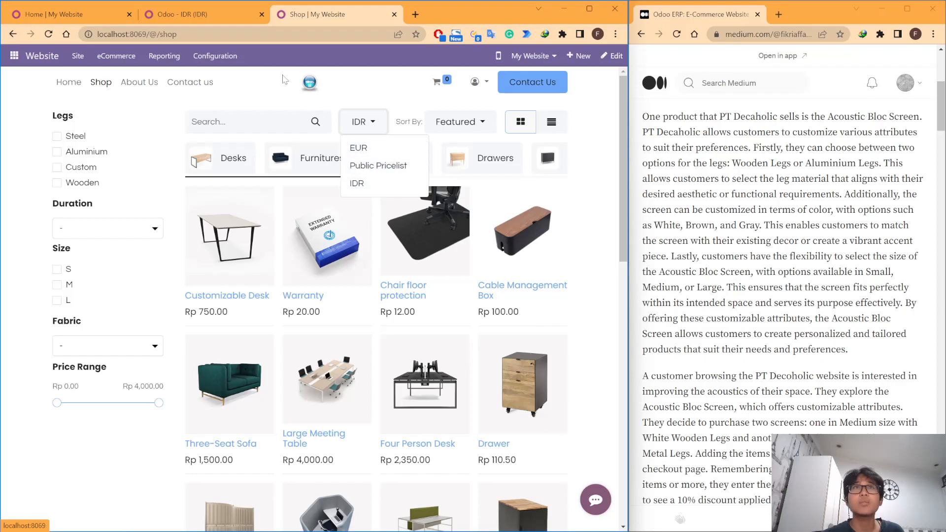
{"action": "left_click", "coordinate": [208, 22]}
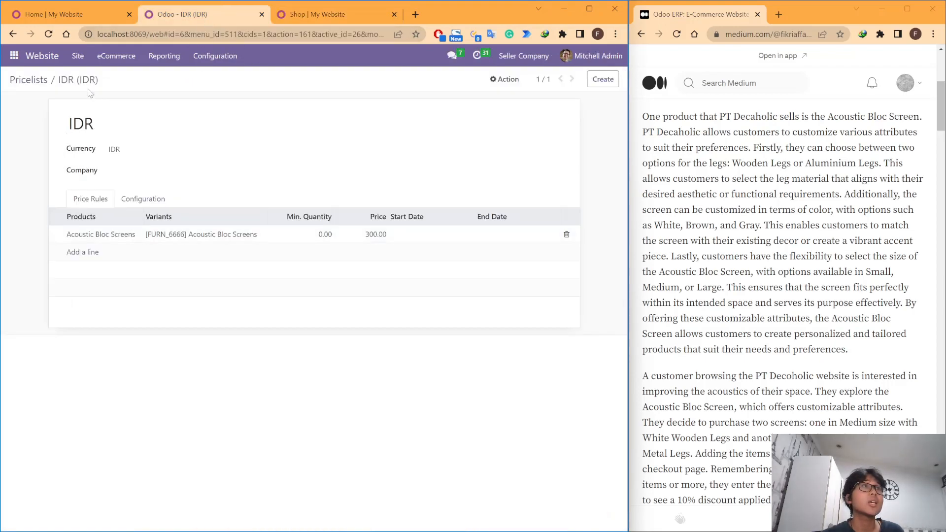
Step: Make the EUR pricelist non-selectable, save it, and check the pricelist choices on the reloaded shop page
{"action": "left_click", "coordinate": [42, 84]}
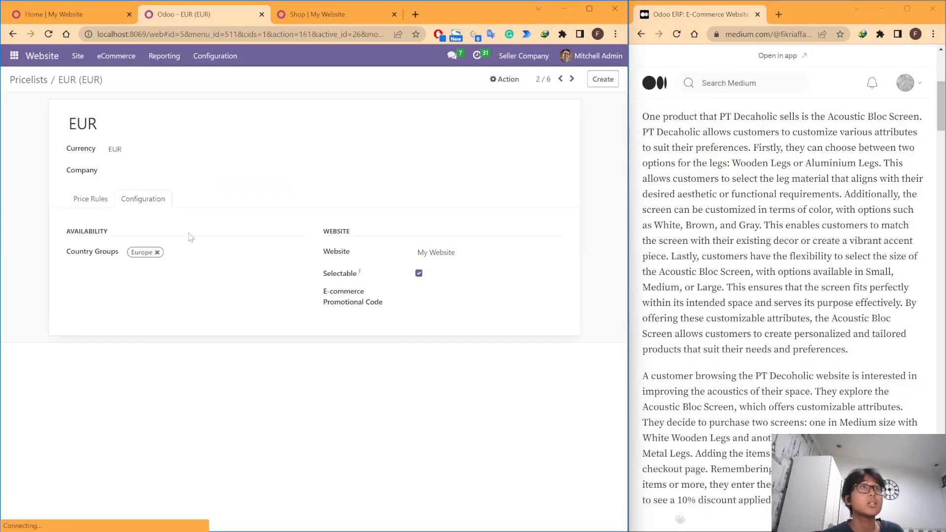
{"action": "left_click", "coordinate": [419, 274]}
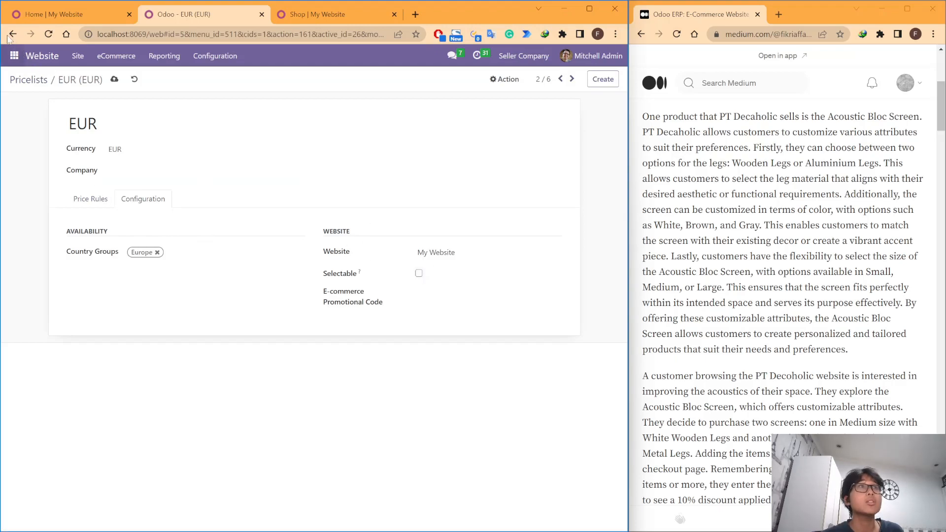
{"action": "key", "text": "ctrl+Tab"}
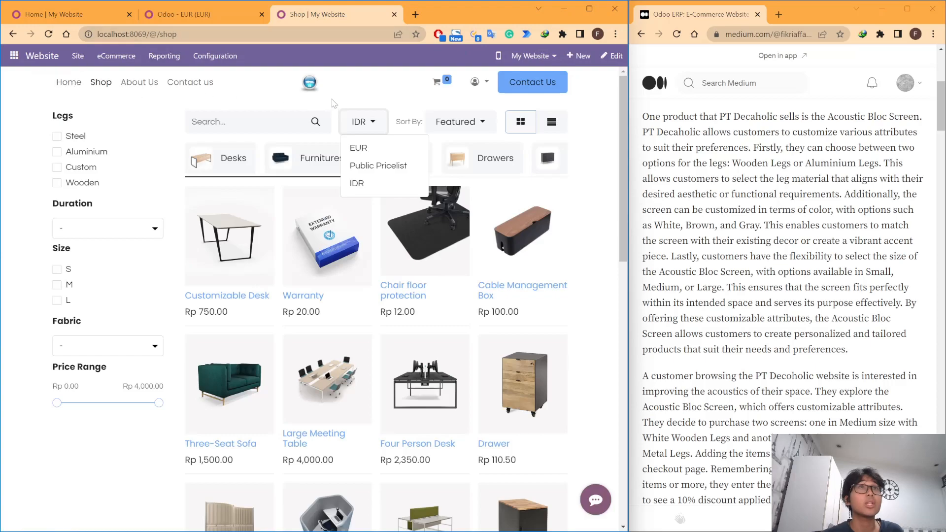
{"action": "left_click", "coordinate": [351, 92]}
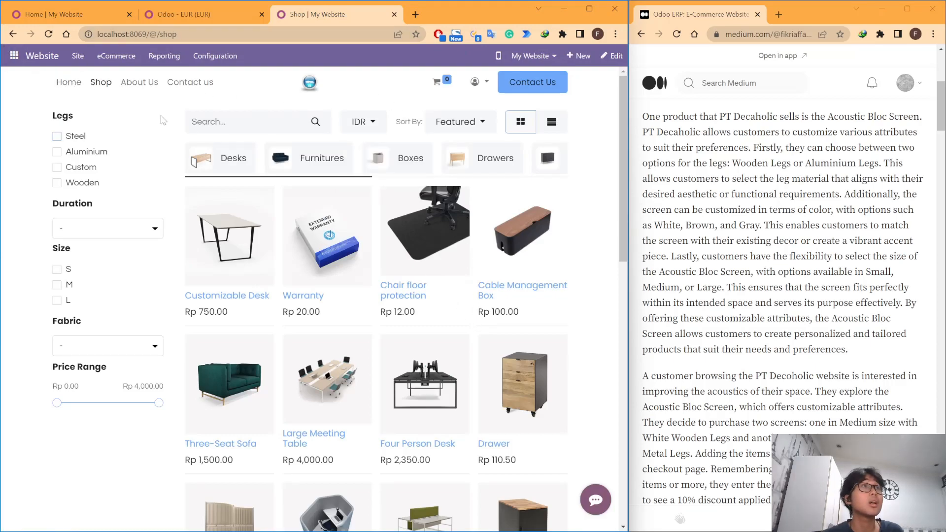
{"action": "left_click", "coordinate": [49, 34]}
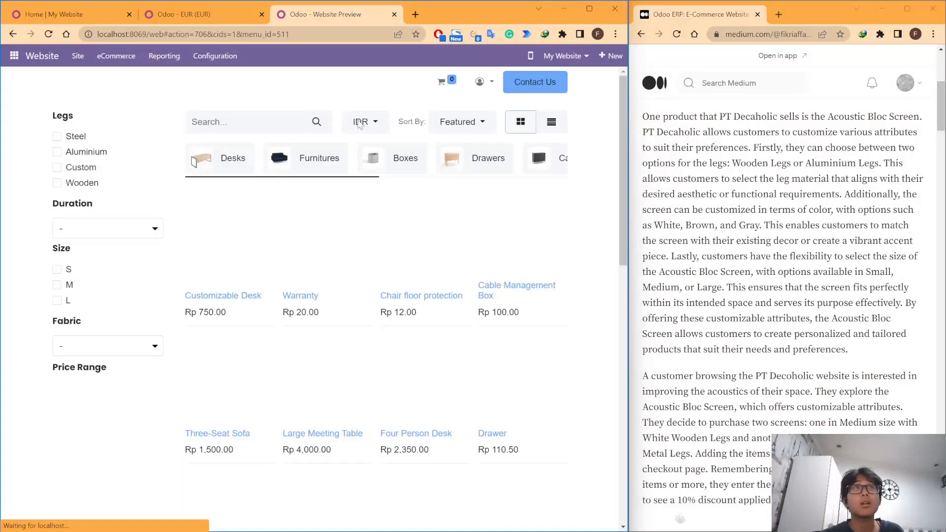
{"action": "left_click", "coordinate": [361, 122]}
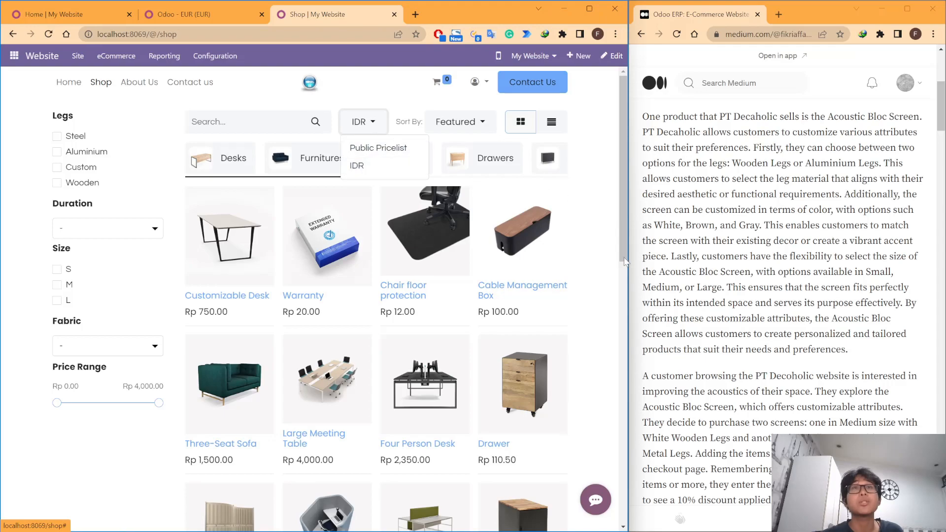
{"action": "left_click", "coordinate": [609, 258]}
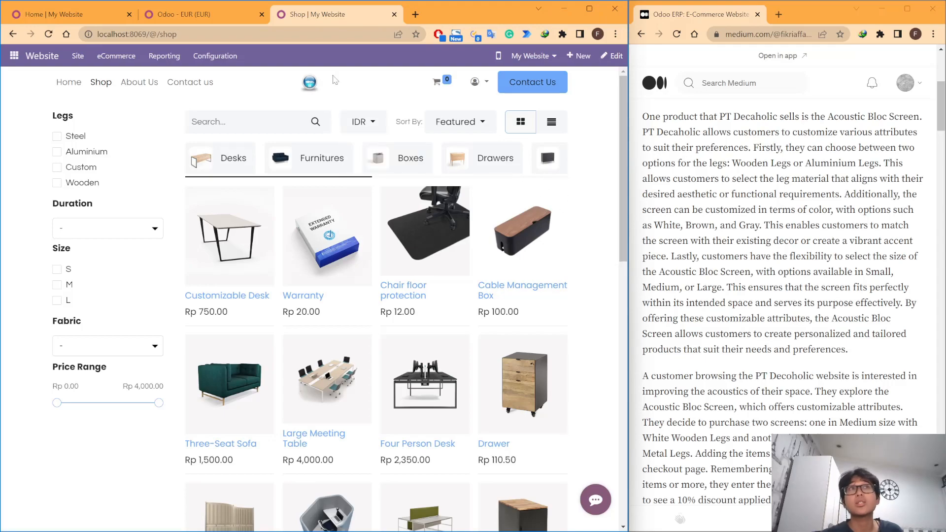
{"action": "left_click", "coordinate": [222, 15]}
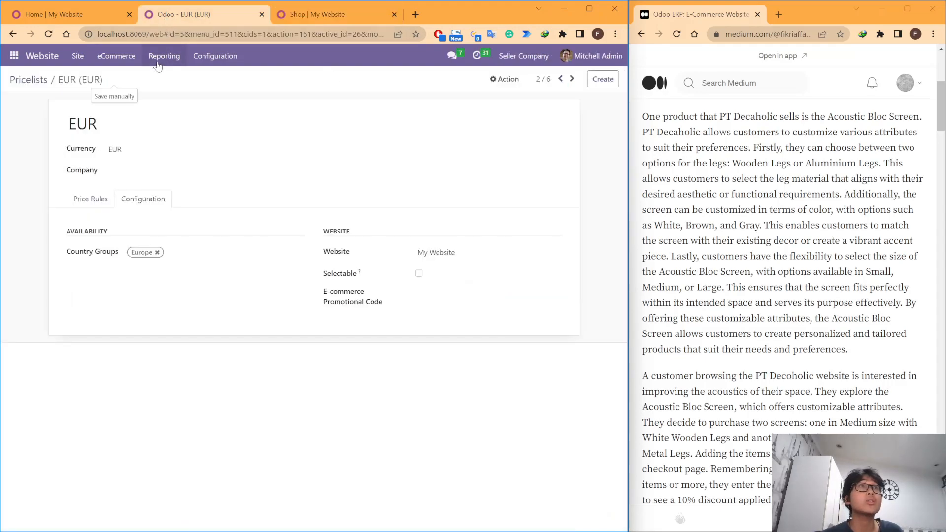
{"action": "left_click", "coordinate": [108, 15]}
{"action": "left_click", "coordinate": [199, 17]}
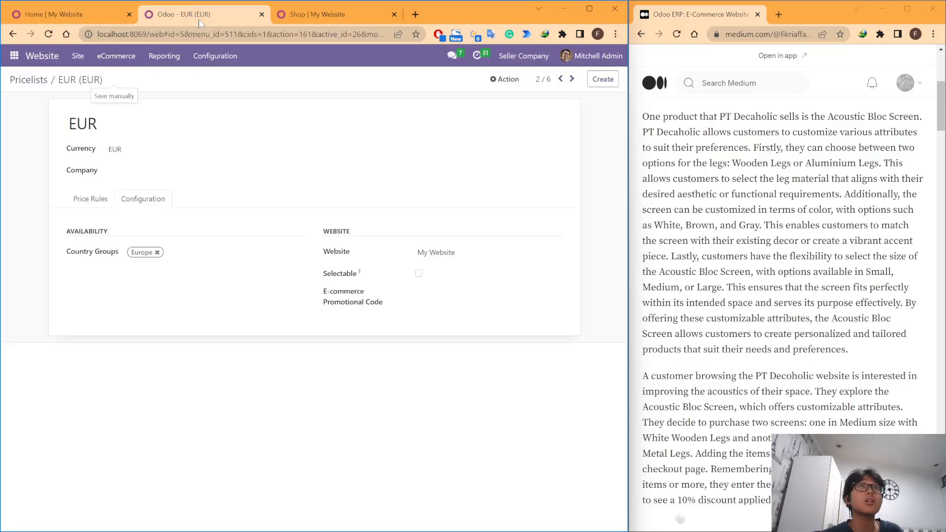
{"action": "left_click", "coordinate": [74, 15]}
{"action": "left_click", "coordinate": [272, 15]}
{"action": "scroll", "coordinate": [353, 280], "scroll_direction": "down", "scroll_amount": 12}
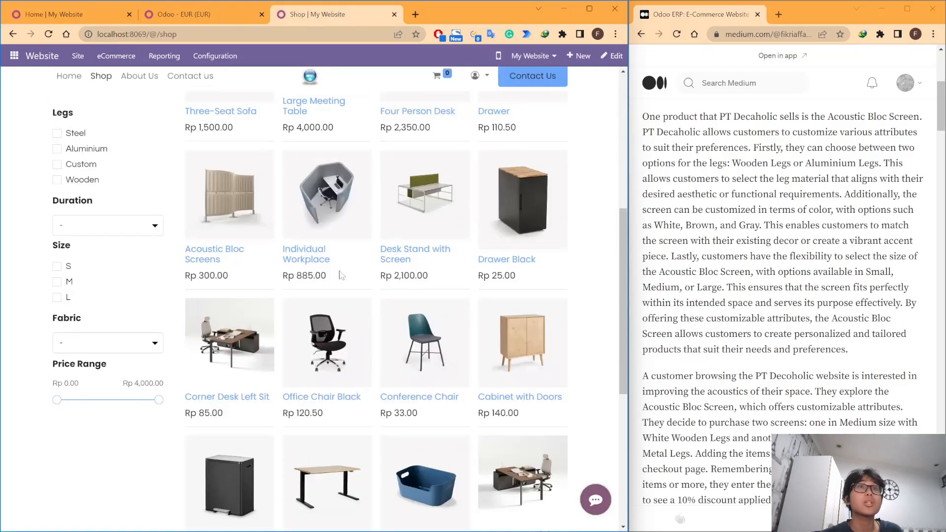
{"action": "scroll", "coordinate": [353, 280], "scroll_direction": "up", "scroll_amount": 10}
{"action": "scroll", "coordinate": [352, 279], "scroll_direction": "down", "scroll_amount": 10}
{"action": "scroll", "coordinate": [498, 325], "scroll_direction": "up", "scroll_amount": 15}
{"action": "left_click", "coordinate": [186, 15]}
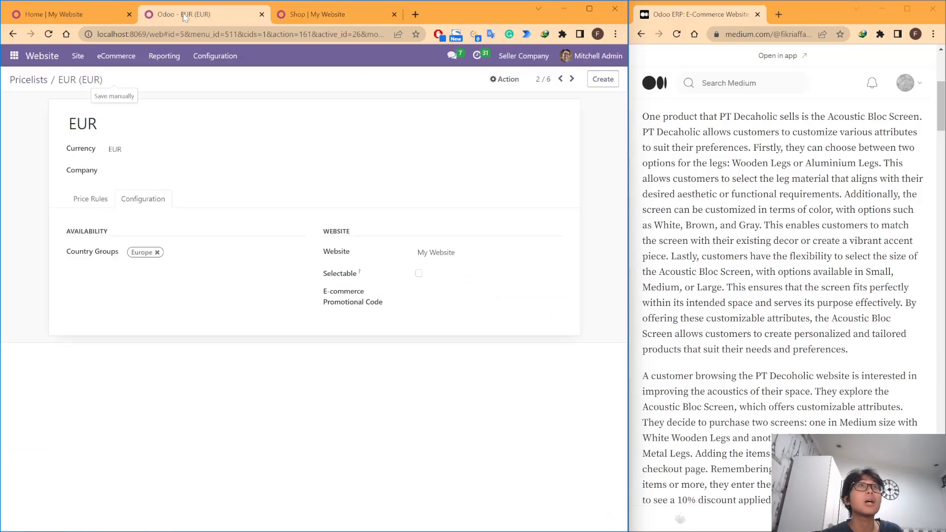
{"action": "left_click", "coordinate": [113, 16]}
{"action": "left_click", "coordinate": [167, 14]}
{"action": "left_click", "coordinate": [211, 56]}
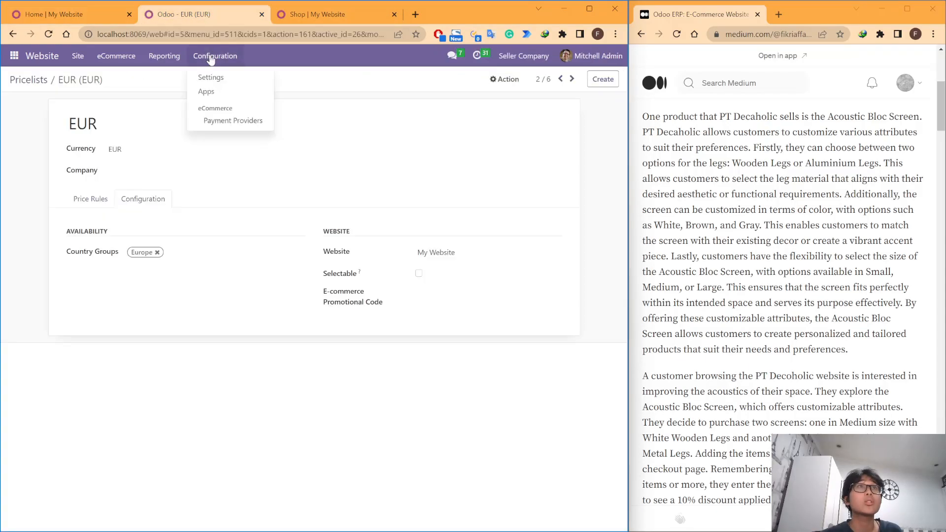
{"action": "left_click", "coordinate": [75, 12]}
{"action": "left_click", "coordinate": [173, 58]}
Step: Open the Furnitures / Chairs category from the website's eCommerce categories and examine its name and parent category
{"action": "left_click", "coordinate": [177, 15]}
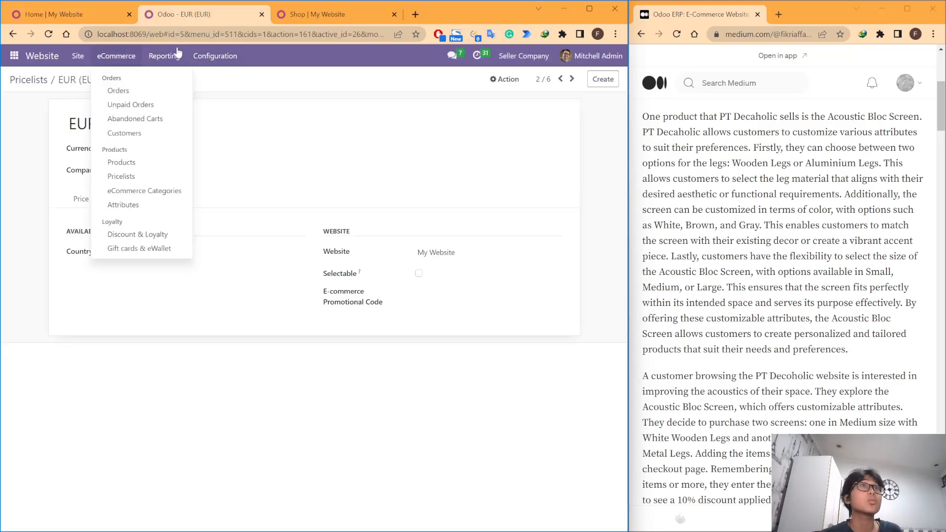
{"action": "left_click", "coordinate": [153, 191]}
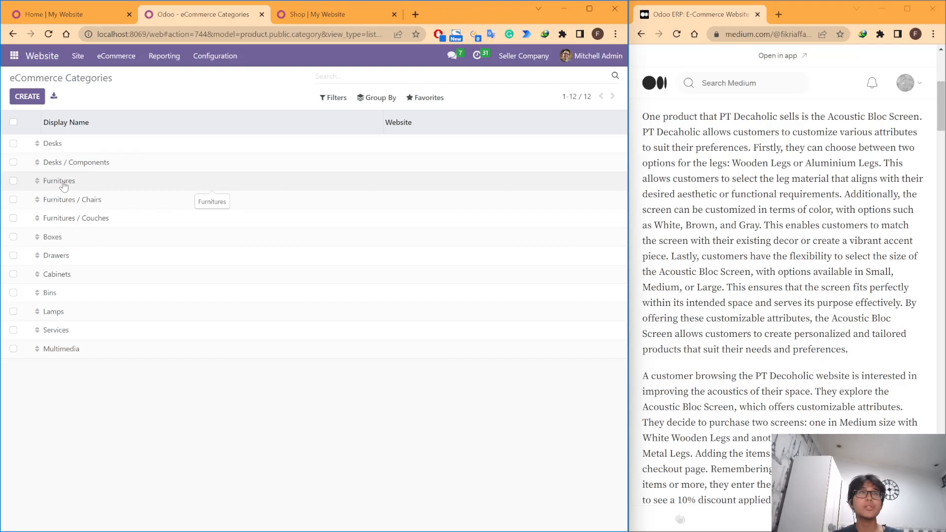
{"action": "left_click", "coordinate": [96, 202]}
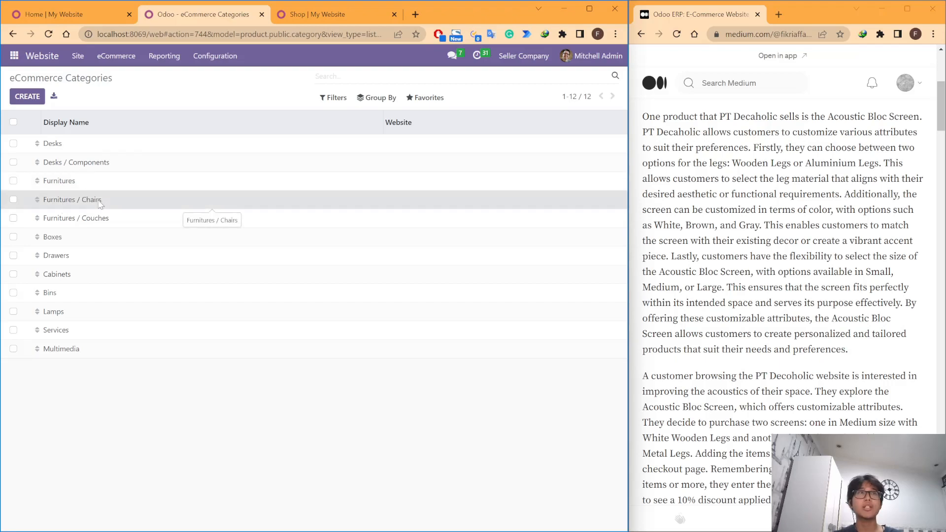
{"action": "left_click_drag", "start_coordinate": [151, 119], "coordinate": [124, 122]}
{"action": "left_click", "coordinate": [154, 139]}
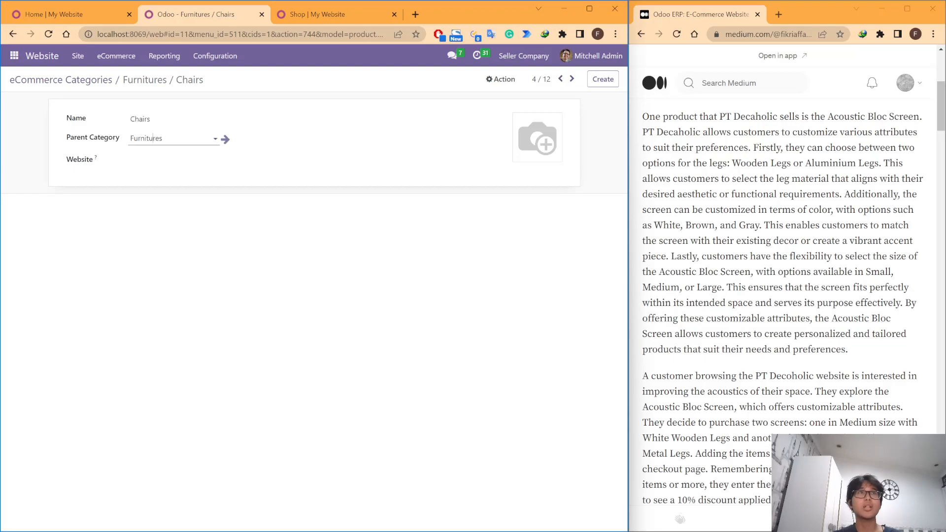
Step: Leave the Chairs category and open the website's list of published eCommerce products
{"action": "left_click", "coordinate": [101, 79]}
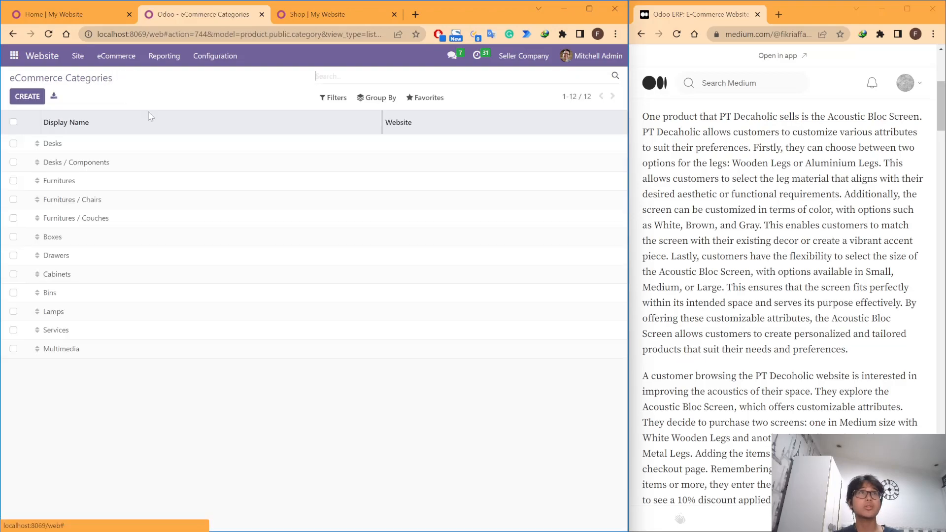
{"action": "left_click", "coordinate": [162, 57]}
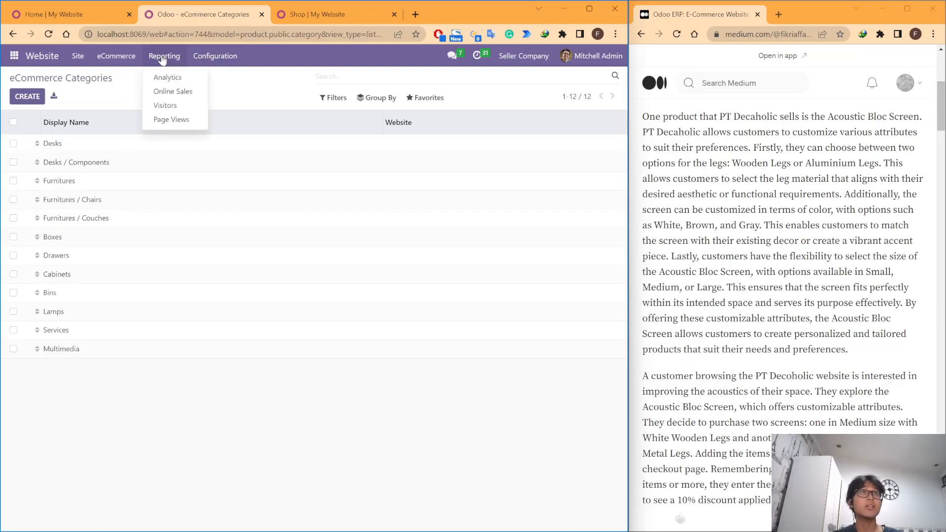
{"action": "mouse_move", "coordinate": [117, 56]}
{"action": "left_click", "coordinate": [152, 168]}
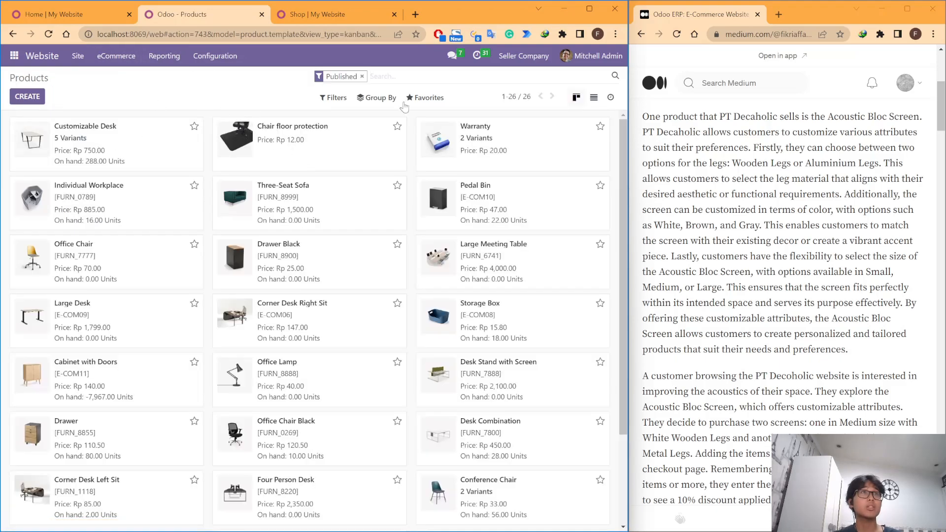
Step: Open the list of product attributes from the website's eCommerce section
{"action": "left_click", "coordinate": [135, 57]}
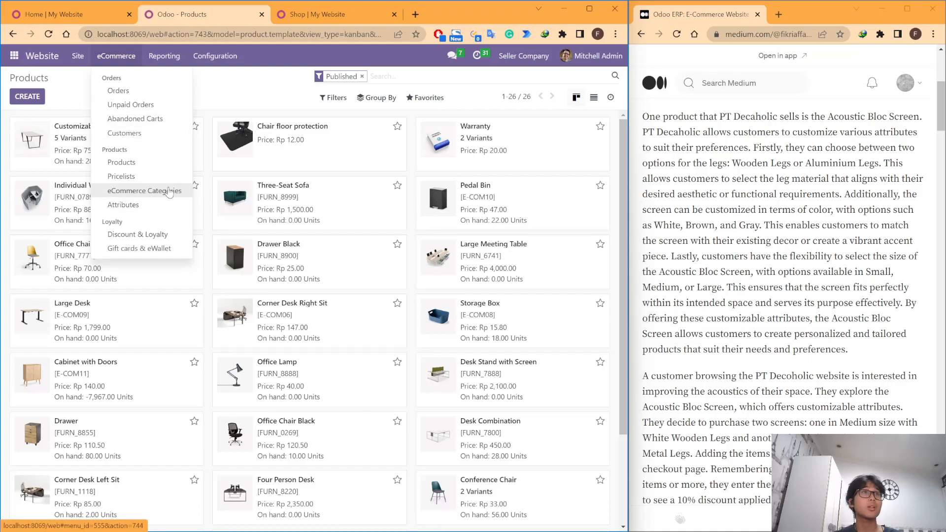
{"action": "left_click", "coordinate": [144, 183]}
{"action": "left_click", "coordinate": [116, 56]}
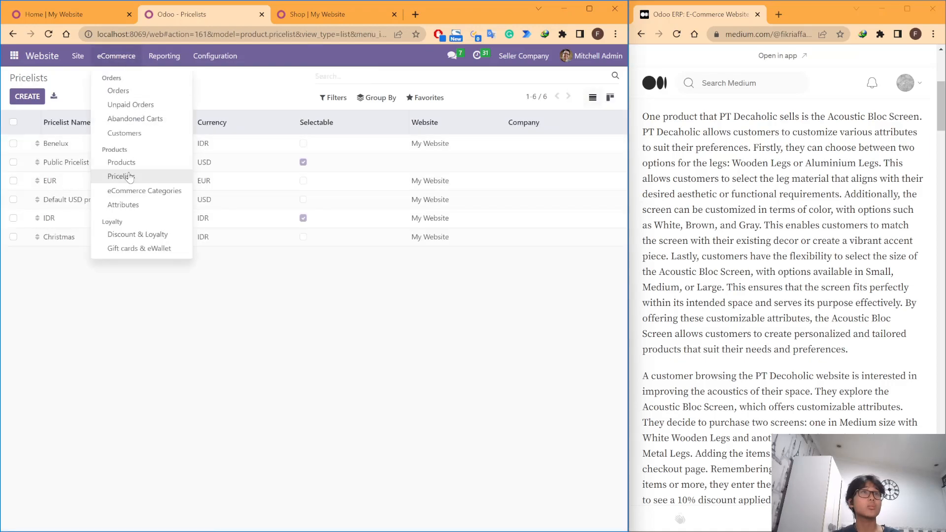
{"action": "left_click", "coordinate": [124, 205]}
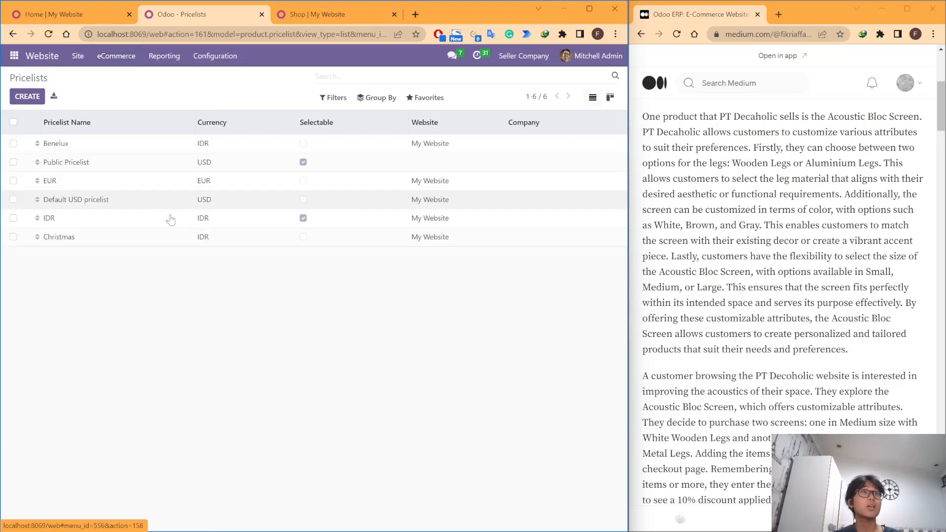
Step: Read the paragraph on the Acoustic Bloc Screen in the Medium article
{"action": "scroll", "coordinate": [783, 295], "scroll_direction": "down", "scroll_amount": 1}
{"action": "scroll", "coordinate": [782, 295], "scroll_direction": "up", "scroll_amount": 5}
{"action": "scroll", "coordinate": [681, 519], "scroll_direction": "down", "scroll_amount": 3}
{"action": "scroll", "coordinate": [680, 519], "scroll_direction": "up", "scroll_amount": 1}
{"action": "left_click_drag", "start_coordinate": [864, 413], "coordinate": [656, 172]}
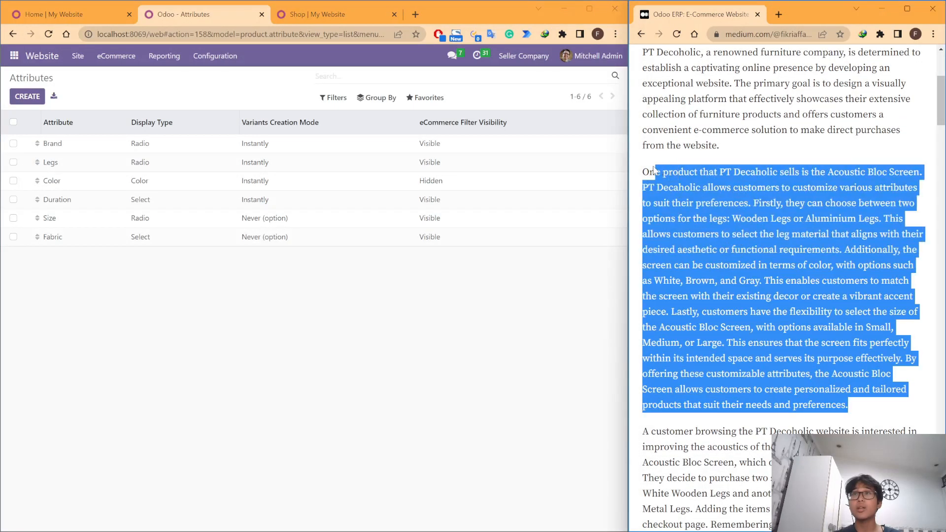
{"action": "left_click", "coordinate": [656, 173]}
{"action": "scroll", "coordinate": [840, 260], "scroll_direction": "up", "scroll_amount": 1}
{"action": "scroll", "coordinate": [839, 260], "scroll_direction": "down", "scroll_amount": 1}
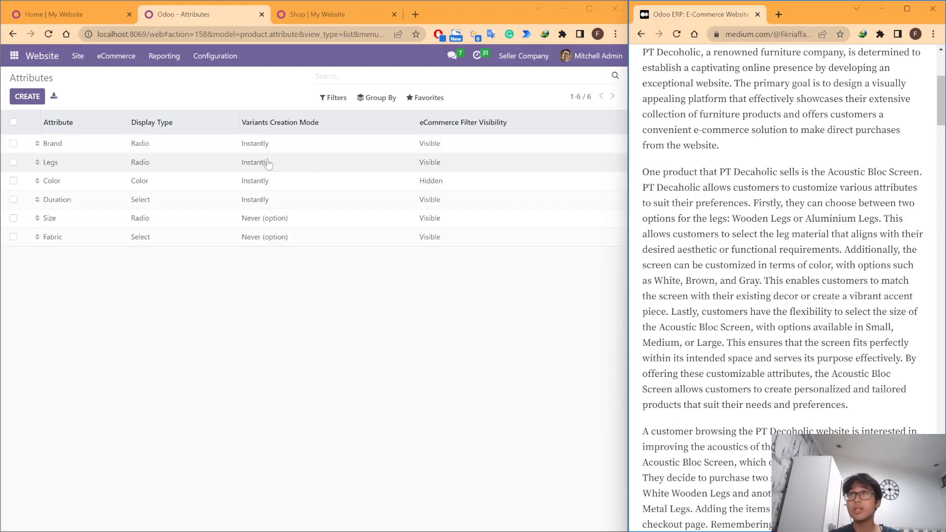
{"action": "left_click_drag", "start_coordinate": [829, 172], "coordinate": [920, 172]}
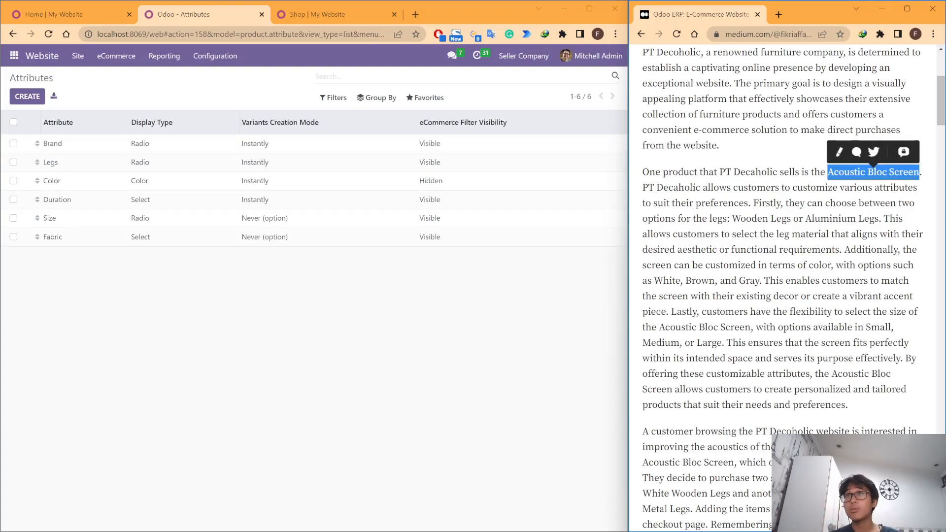
{"action": "left_click", "coordinate": [759, 189]}
{"action": "scroll", "coordinate": [759, 190], "scroll_direction": "down", "scroll_amount": 1}
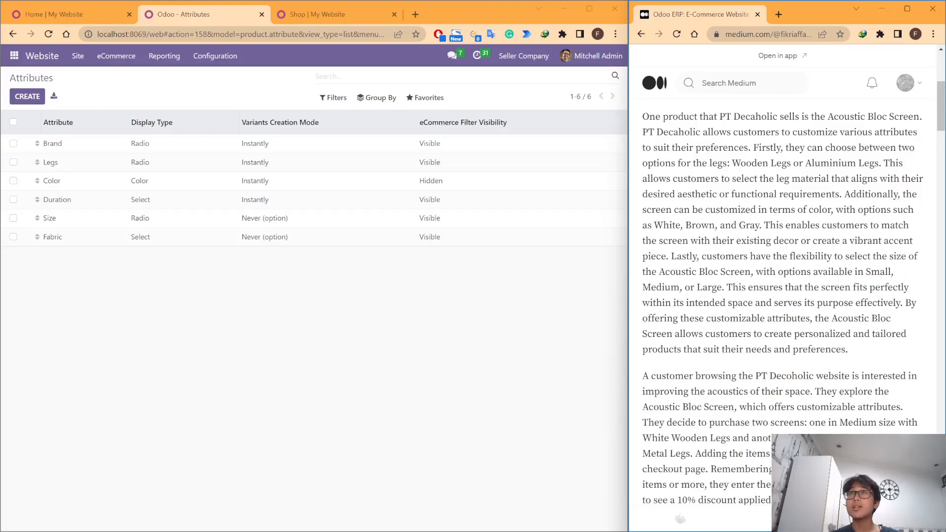
Step: Examine the article for the product's customizable attributes: legs, color and size
{"action": "double_click", "coordinate": [718, 163]}
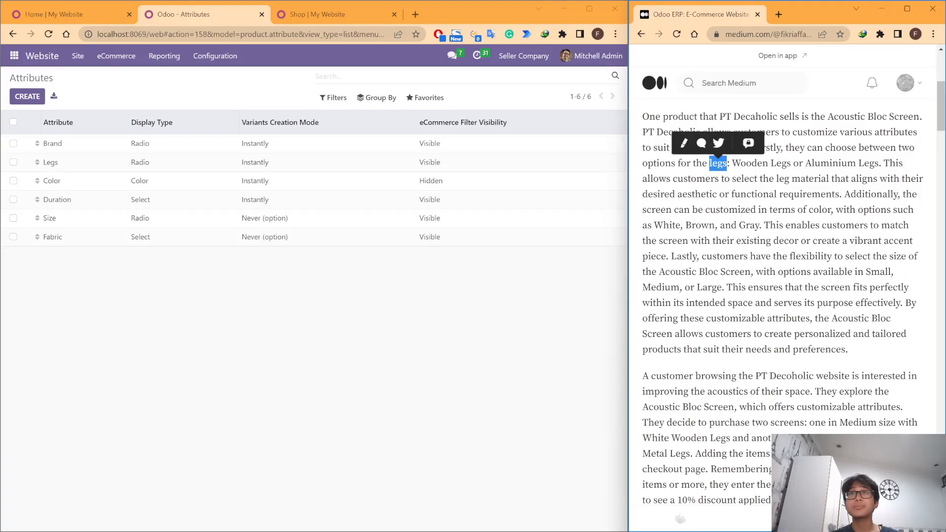
{"action": "left_click", "coordinate": [720, 164]}
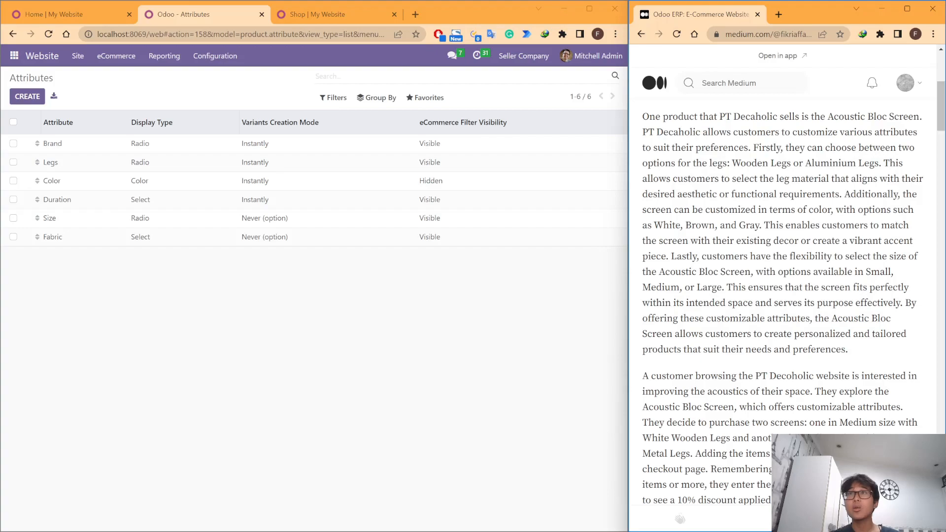
{"action": "double_click", "coordinate": [821, 210]}
{"action": "left_click", "coordinate": [820, 210]}
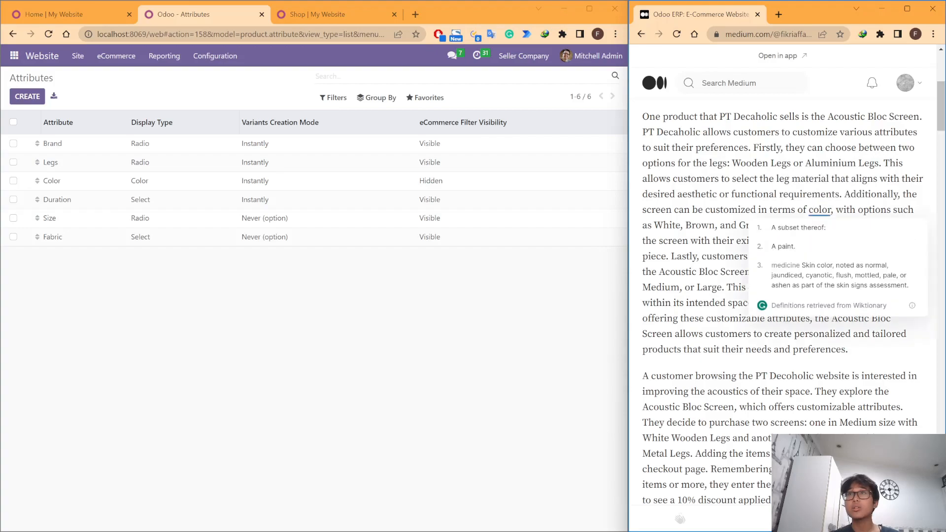
{"action": "double_click", "coordinate": [820, 210]}
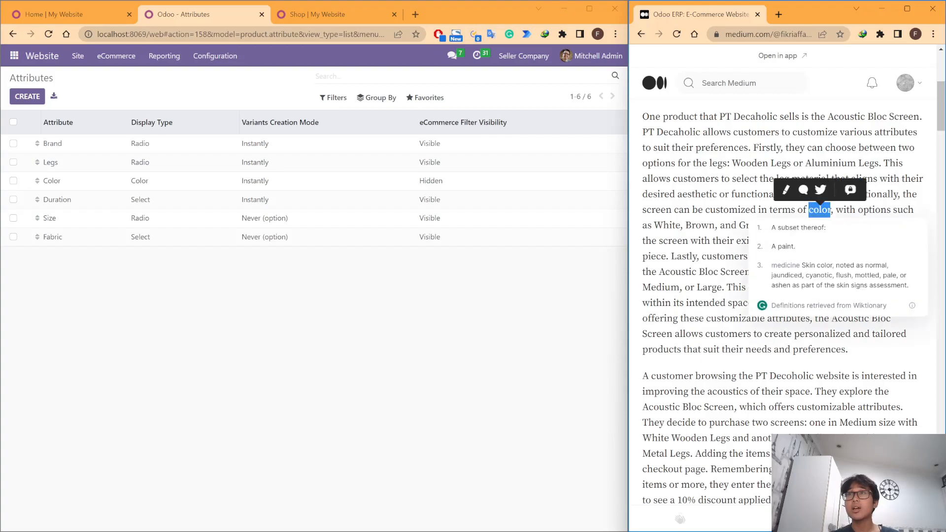
{"action": "left_click", "coordinate": [820, 210]}
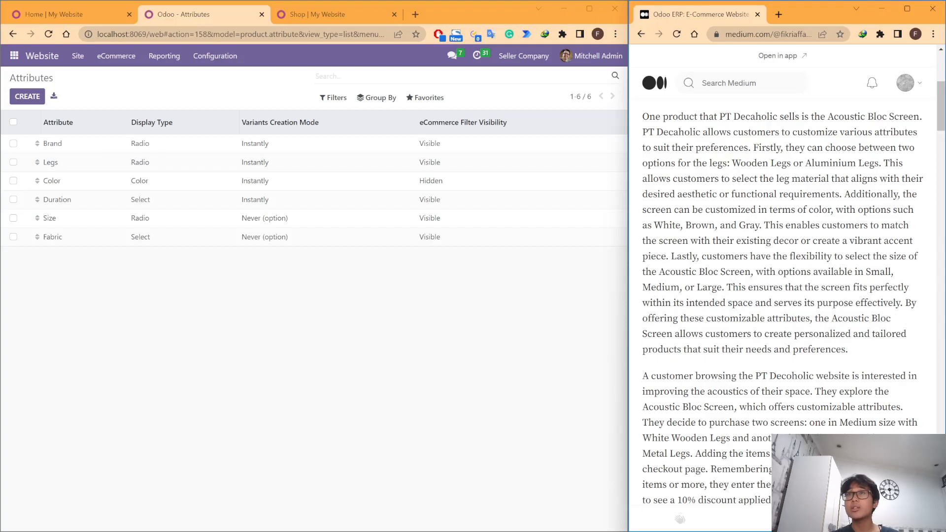
{"action": "double_click", "coordinate": [898, 256]}
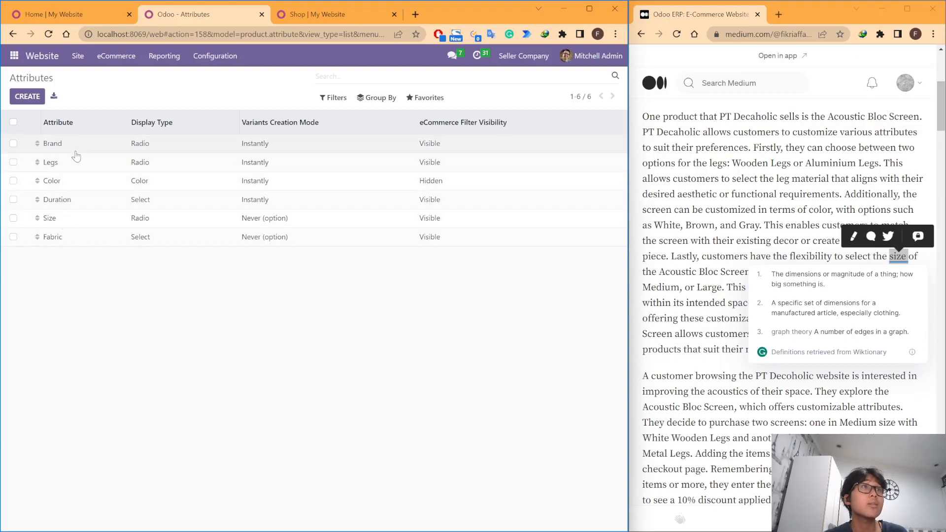
{"action": "left_click", "coordinate": [705, 225]}
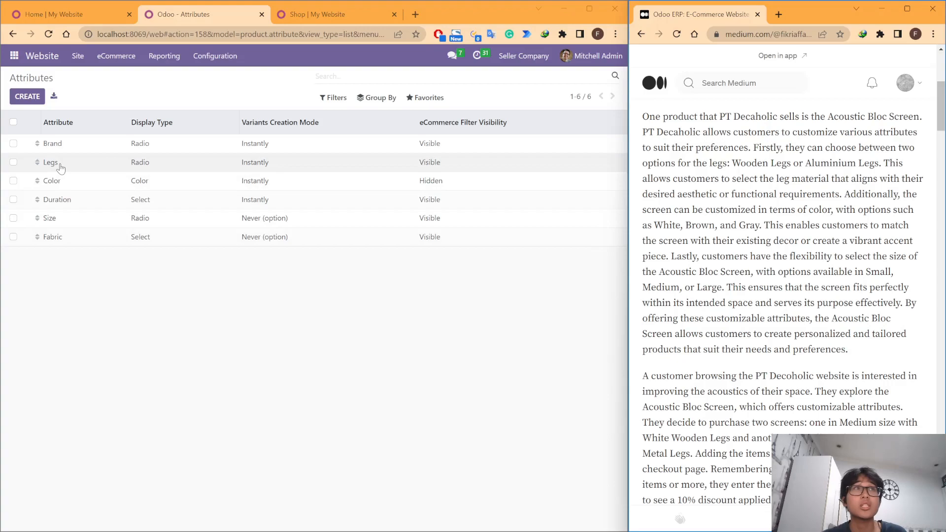
Step: Open the Legs attribute and compare its values with the leg options described in the article
{"action": "left_click", "coordinate": [79, 170]}
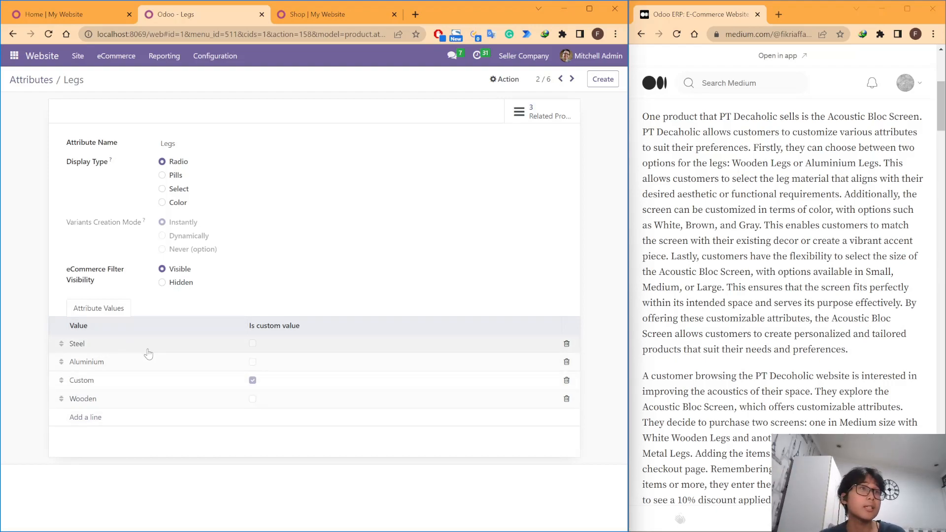
{"action": "scroll", "coordinate": [680, 519], "scroll_direction": "up", "scroll_amount": 2}
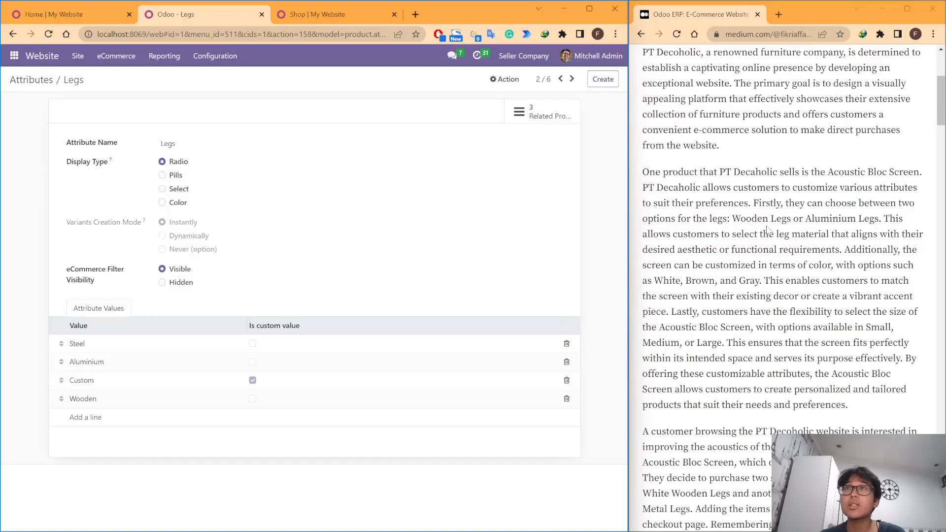
{"action": "scroll", "coordinate": [680, 519], "scroll_direction": "down", "scroll_amount": 3}
{"action": "left_click_drag", "start_coordinate": [733, 163], "coordinate": [878, 163]}
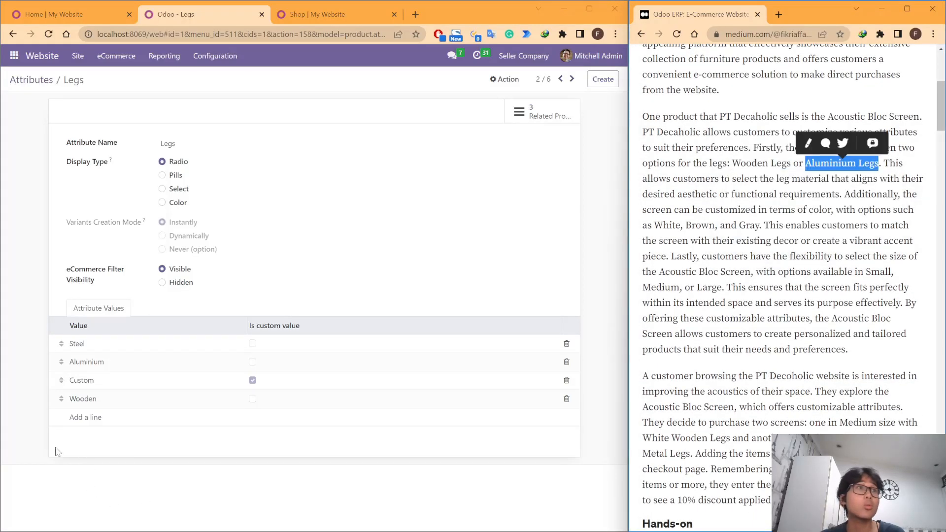
Step: Add the value Metal to the Legs attribute, save it, and return to the attributes list
{"action": "left_click", "coordinate": [86, 418]}
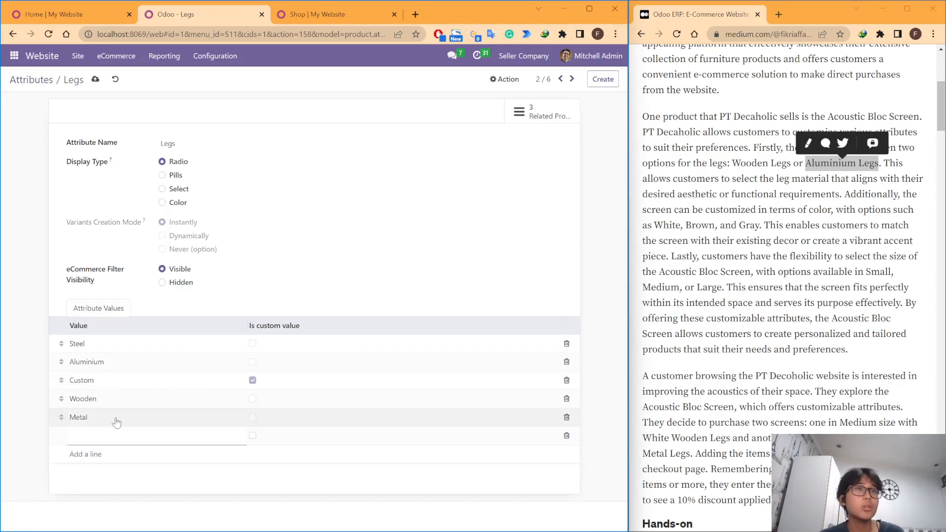
{"action": "key", "text": "Return"}
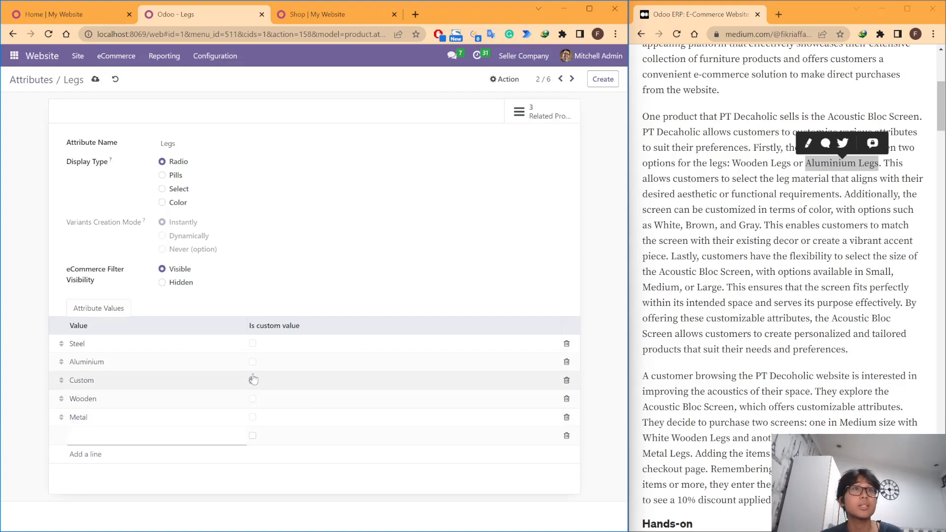
{"action": "left_click", "coordinate": [233, 284]}
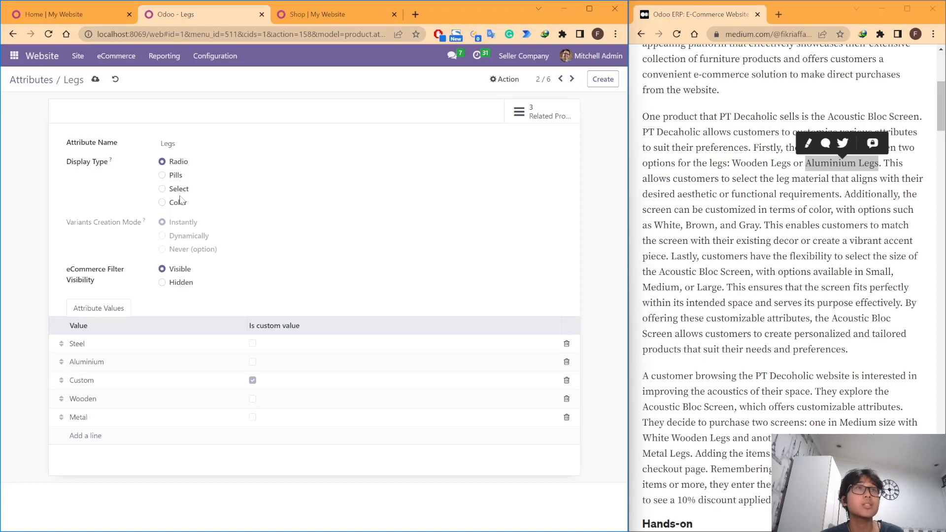
{"action": "left_click", "coordinate": [40, 80]}
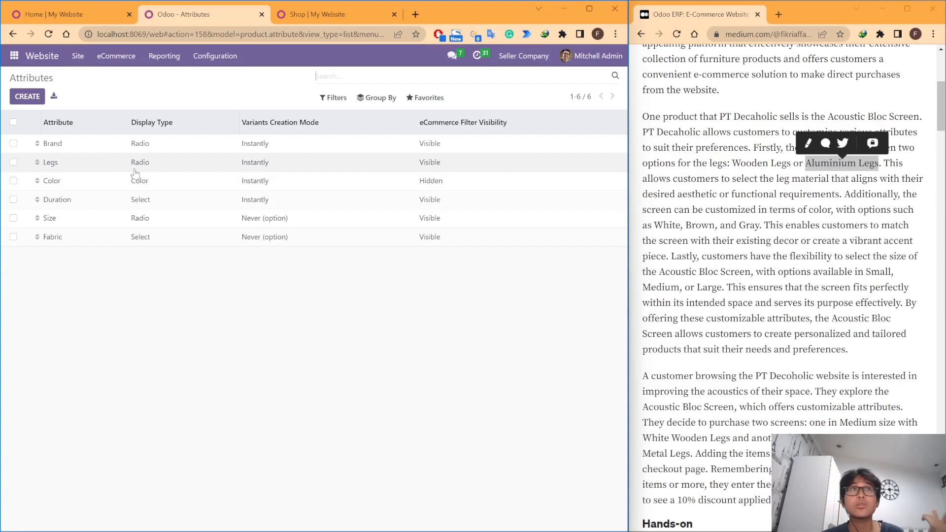
Step: Open the Color attribute, examine its values and the color assigned to Brown, and return to the attributes list
{"action": "left_click", "coordinate": [90, 19]}
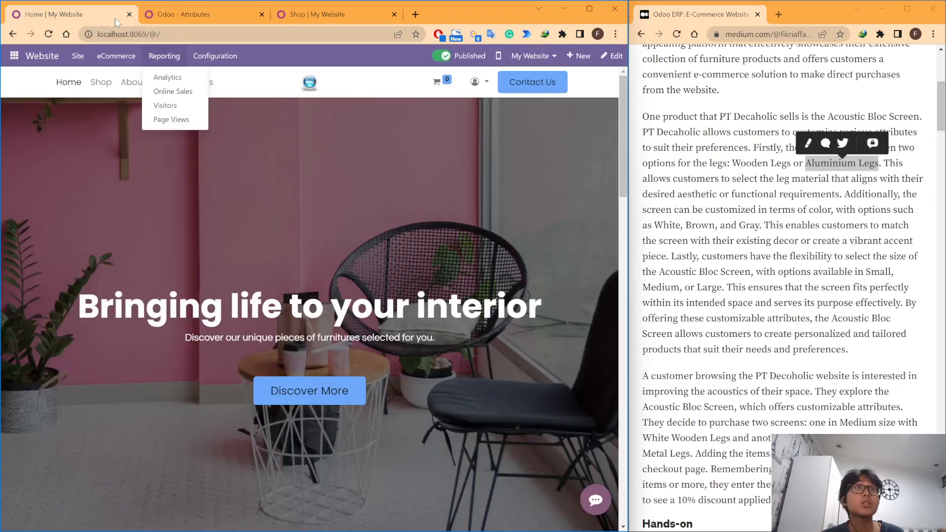
{"action": "left_click", "coordinate": [183, 15]}
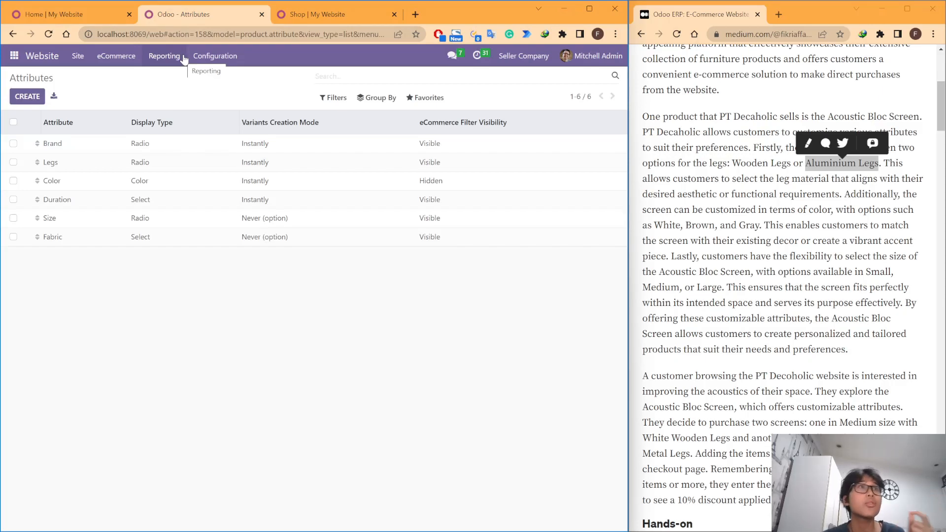
{"action": "left_click", "coordinate": [202, 186]}
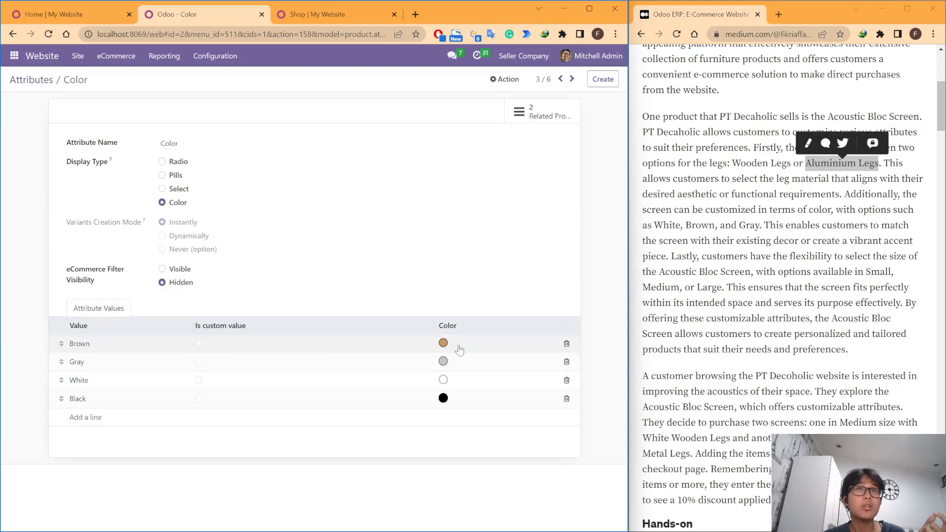
{"action": "left_click", "coordinate": [443, 343]}
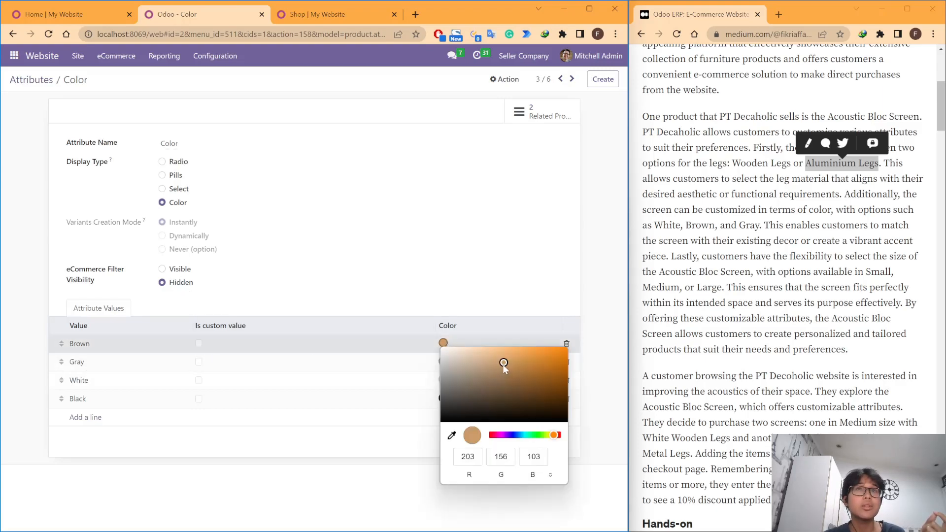
{"action": "left_click", "coordinate": [333, 489]}
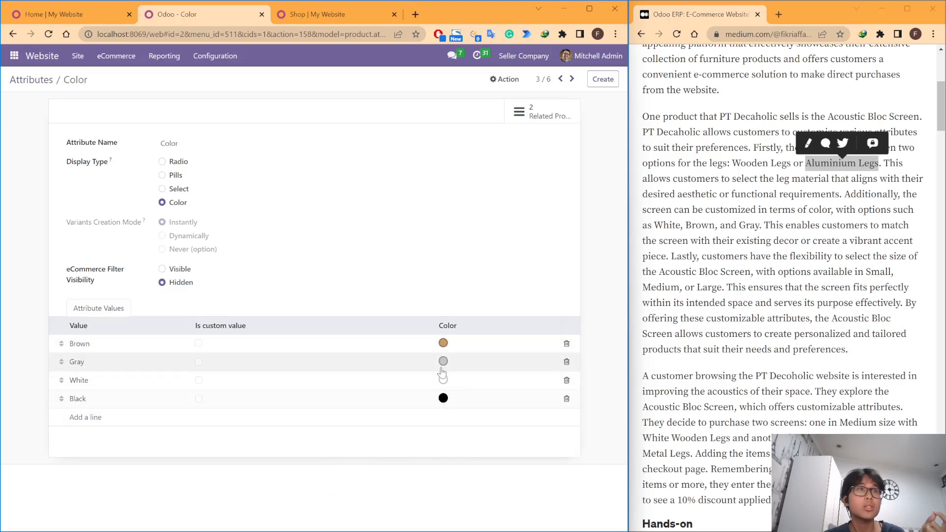
{"action": "left_click", "coordinate": [90, 20]}
{"action": "left_click", "coordinate": [150, 17]}
{"action": "left_click", "coordinate": [34, 80]}
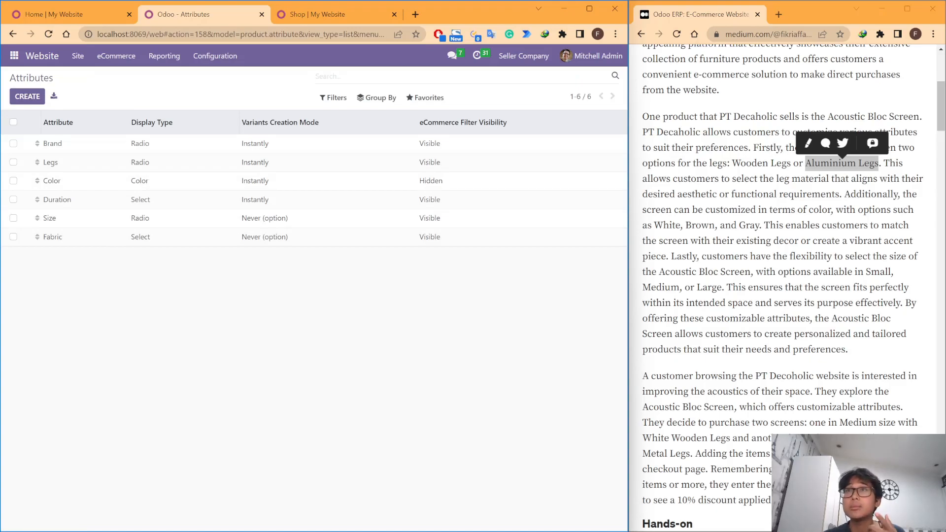
Step: Open the Size attribute and compare its values with the size options described in the article
{"action": "left_click", "coordinate": [366, 223]}
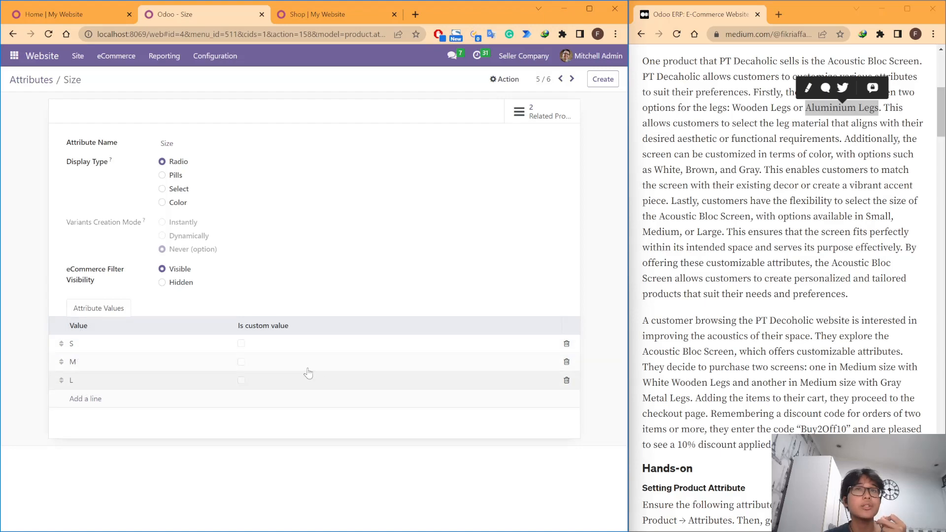
{"action": "scroll", "coordinate": [722, 258], "scroll_direction": "up", "scroll_amount": 1}
{"action": "scroll", "coordinate": [721, 258], "scroll_direction": "down", "scroll_amount": 1}
{"action": "left_click_drag", "start_coordinate": [722, 232], "coordinate": [867, 218]}
{"action": "left_click", "coordinate": [867, 218]}
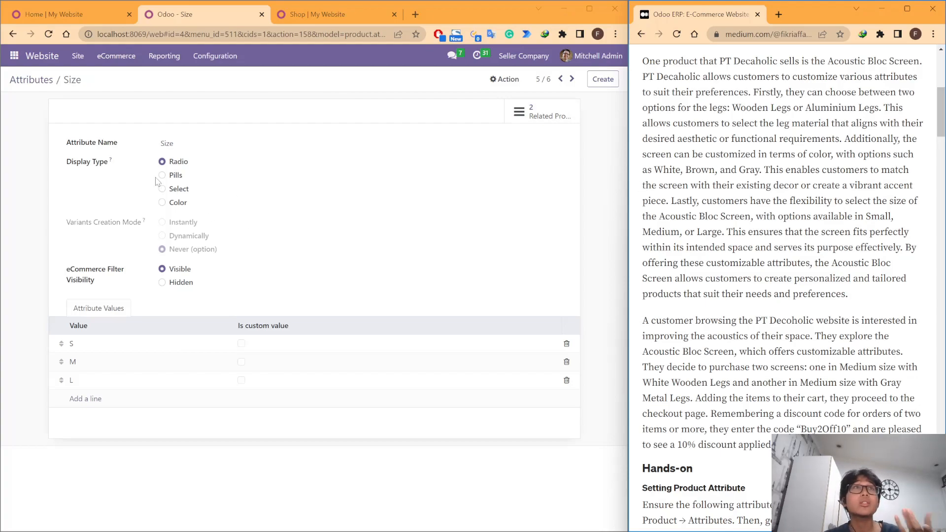
Step: Open the website's eCommerce products list and look through the published products
{"action": "left_click", "coordinate": [119, 57]}
{"action": "left_click", "coordinate": [121, 176]}
{"action": "left_click", "coordinate": [116, 56]}
{"action": "left_click", "coordinate": [129, 163]}
{"action": "scroll", "coordinate": [153, 207], "scroll_direction": "down", "scroll_amount": 3}
{"action": "scroll", "coordinate": [153, 207], "scroll_direction": "up", "scroll_amount": 3}
{"action": "scroll", "coordinate": [227, 243], "scroll_direction": "down", "scroll_amount": 3}
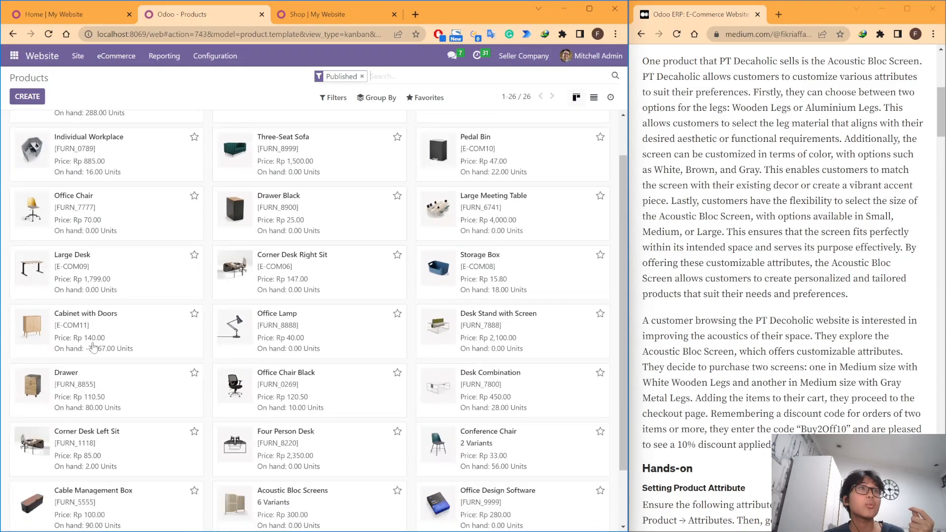
{"action": "scroll", "coordinate": [393, 256], "scroll_direction": "up", "scroll_amount": 3}
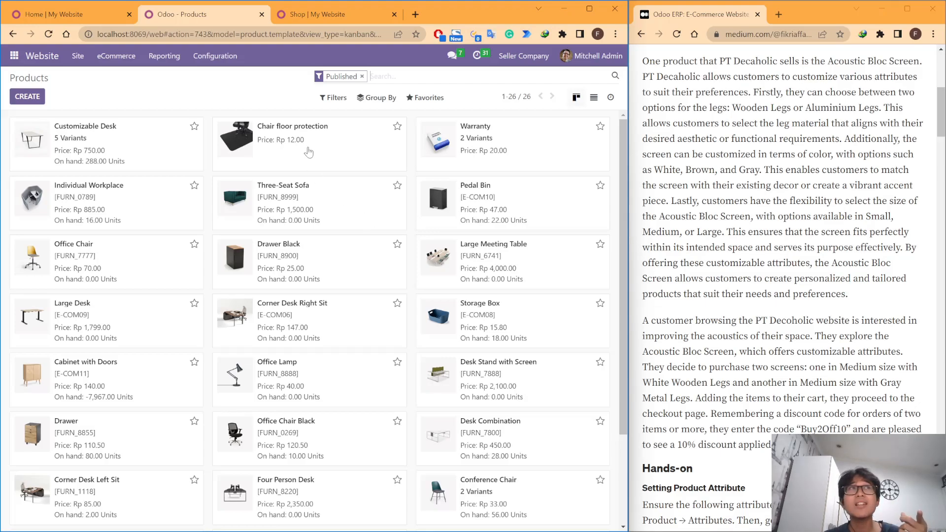
{"action": "left_click", "coordinate": [15, 56]}
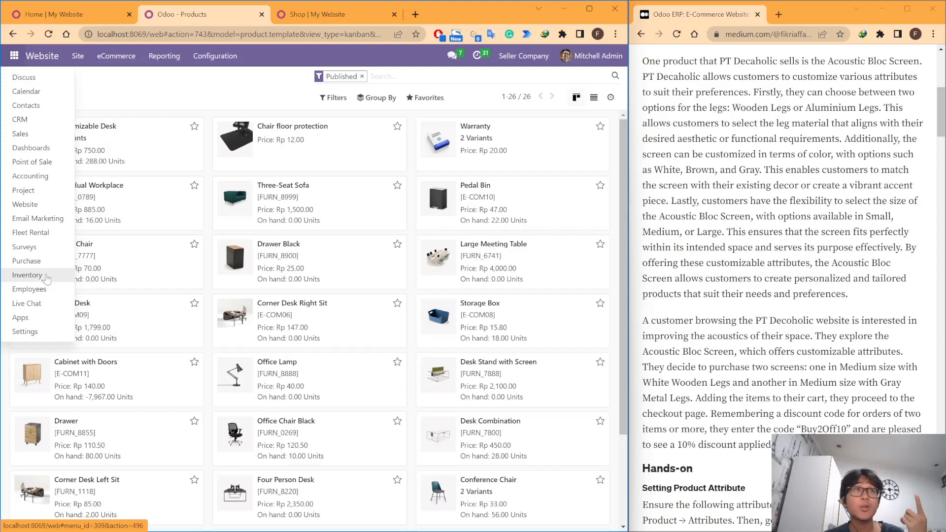
{"action": "left_click", "coordinate": [235, 92]}
{"action": "scroll", "coordinate": [324, 248], "scroll_direction": "down", "scroll_amount": 3}
{"action": "scroll", "coordinate": [276, 251], "scroll_direction": "up", "scroll_amount": 3}
{"action": "scroll", "coordinate": [236, 253], "scroll_direction": "down", "scroll_amount": 2}
{"action": "scroll", "coordinate": [207, 277], "scroll_direction": "up", "scroll_amount": 2}
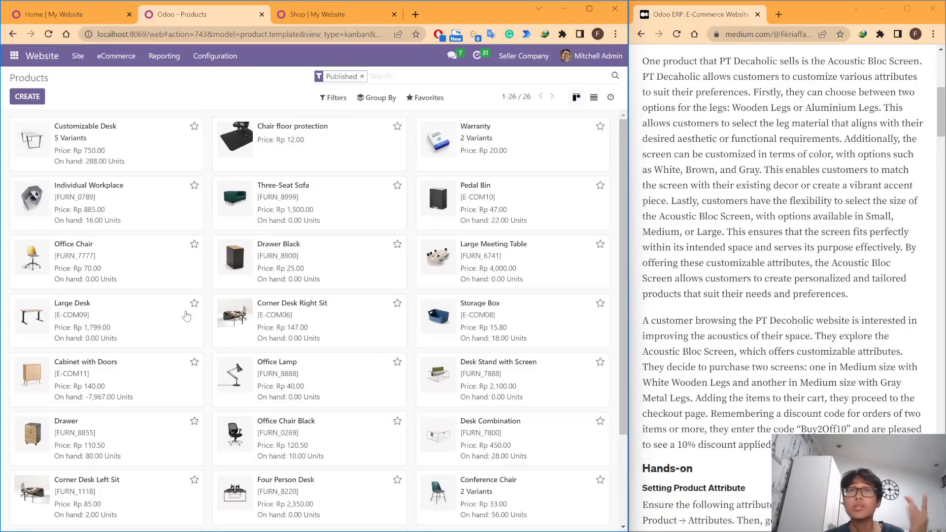
{"action": "scroll", "coordinate": [207, 308], "scroll_direction": "down", "scroll_amount": 2}
{"action": "scroll", "coordinate": [209, 304], "scroll_direction": "up", "scroll_amount": 2}
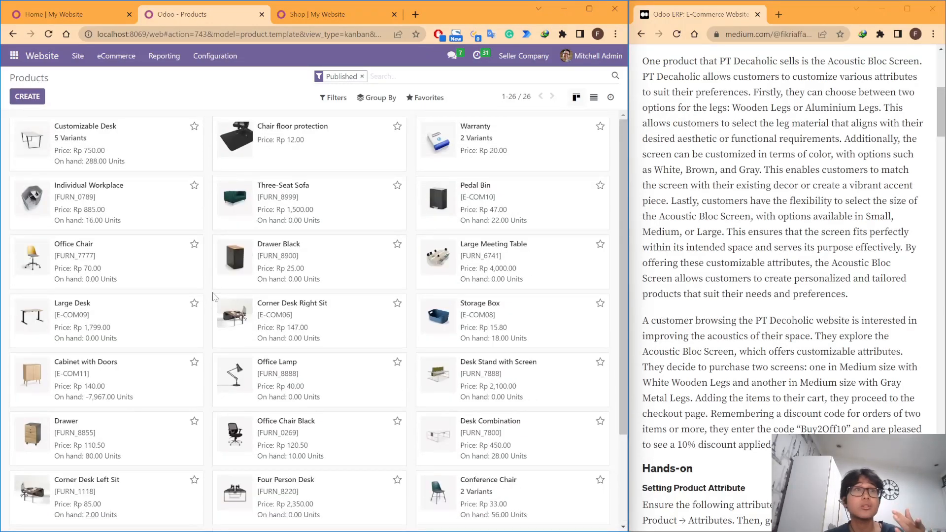
{"action": "scroll", "coordinate": [207, 303], "scroll_direction": "down", "scroll_amount": 2}
{"action": "scroll", "coordinate": [148, 359], "scroll_direction": "up", "scroll_amount": 1}
{"action": "scroll", "coordinate": [143, 266], "scroll_direction": "up", "scroll_amount": 1}
Step: Open the Acoustic Bloc Screens product and examine its attributes and variants for legs, color and size
{"action": "scroll", "coordinate": [242, 315], "scroll_direction": "down", "scroll_amount": 2}
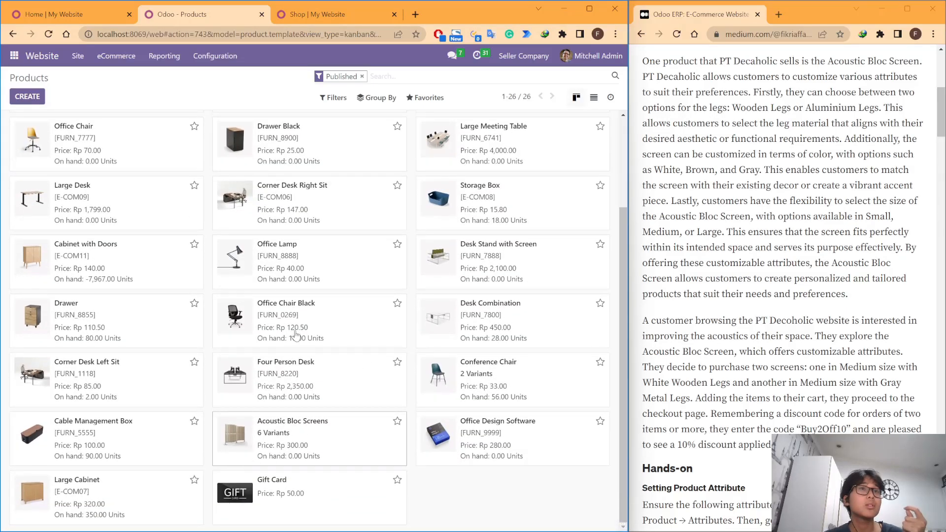
{"action": "left_click", "coordinate": [295, 433]}
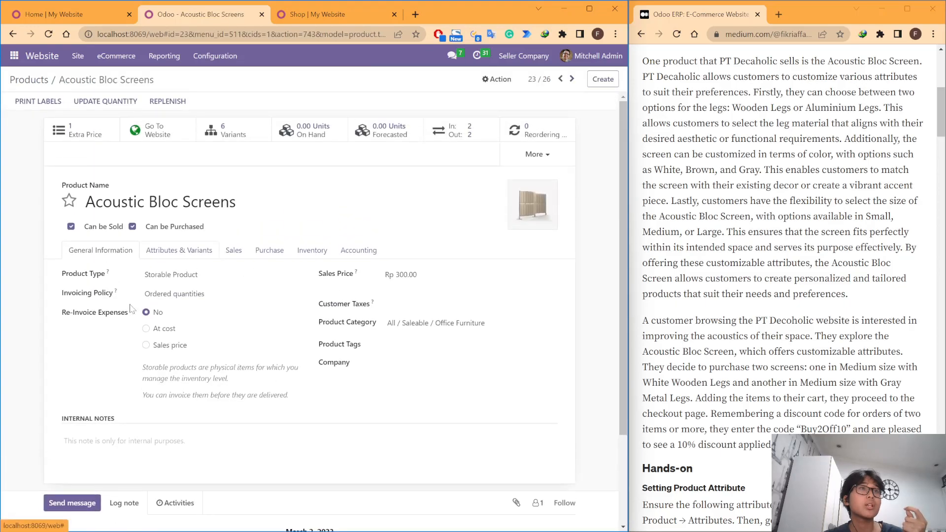
{"action": "left_click", "coordinate": [207, 255]}
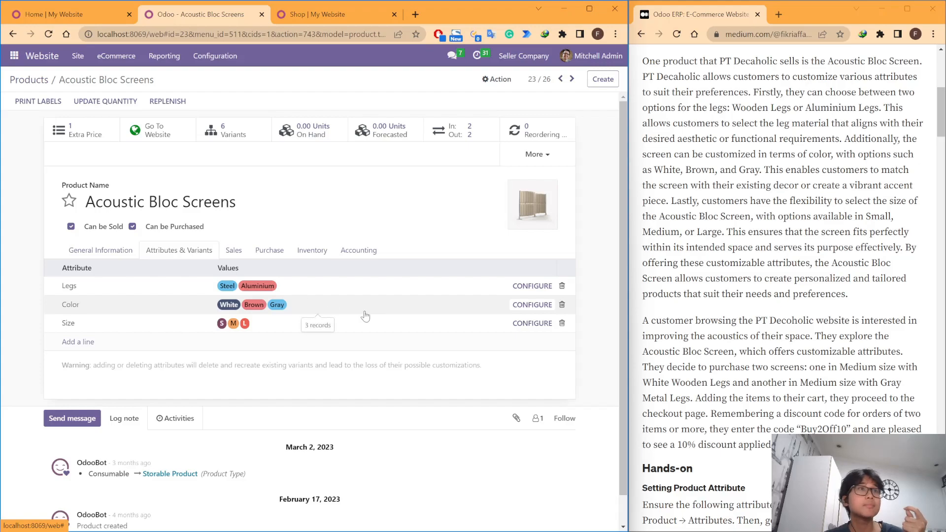
{"action": "scroll", "coordinate": [333, 356], "scroll_direction": "down", "scroll_amount": 1}
{"action": "scroll", "coordinate": [332, 357], "scroll_direction": "up", "scroll_amount": 1}
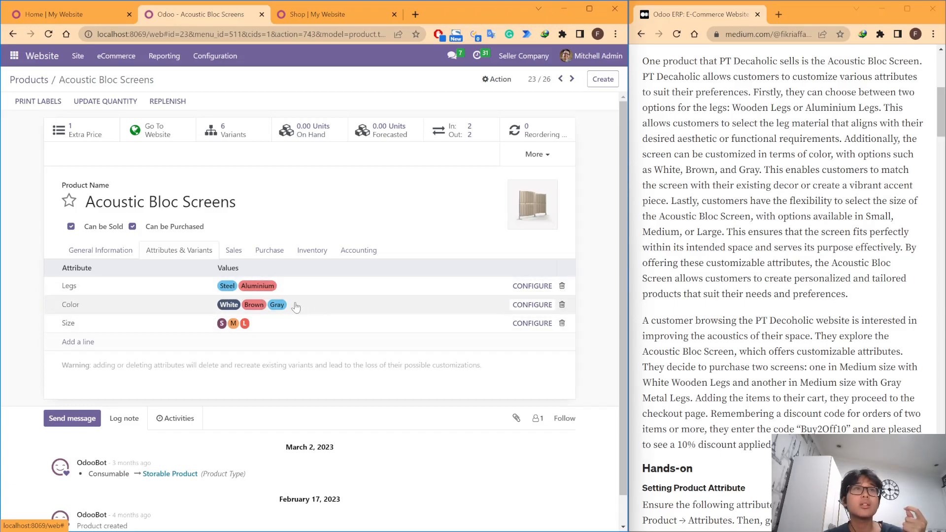
{"action": "scroll", "coordinate": [711, 211], "scroll_direction": "up", "scroll_amount": 3}
{"action": "scroll", "coordinate": [771, 228], "scroll_direction": "down", "scroll_amount": 1}
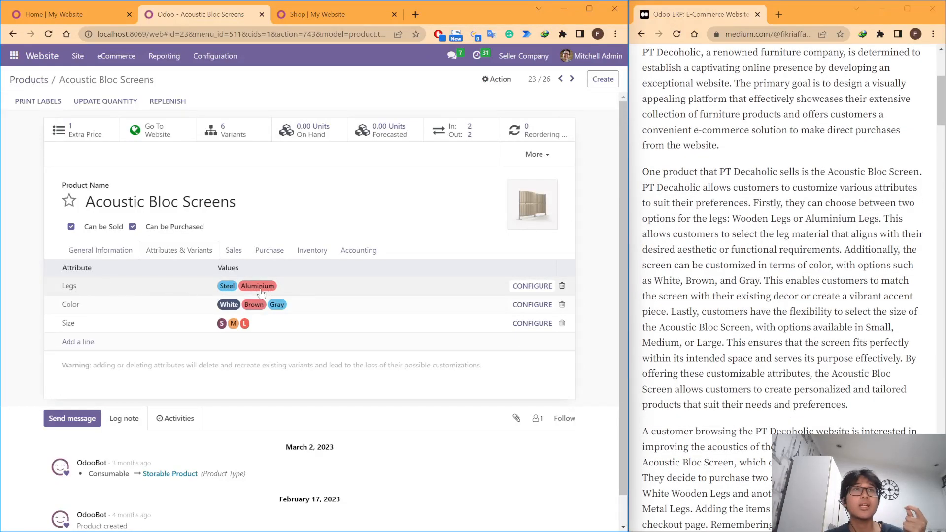
Step: Compare the values available for the product's Legs attribute with the Wooden and Aluminium leg options described in the article
{"action": "left_click", "coordinate": [308, 294]}
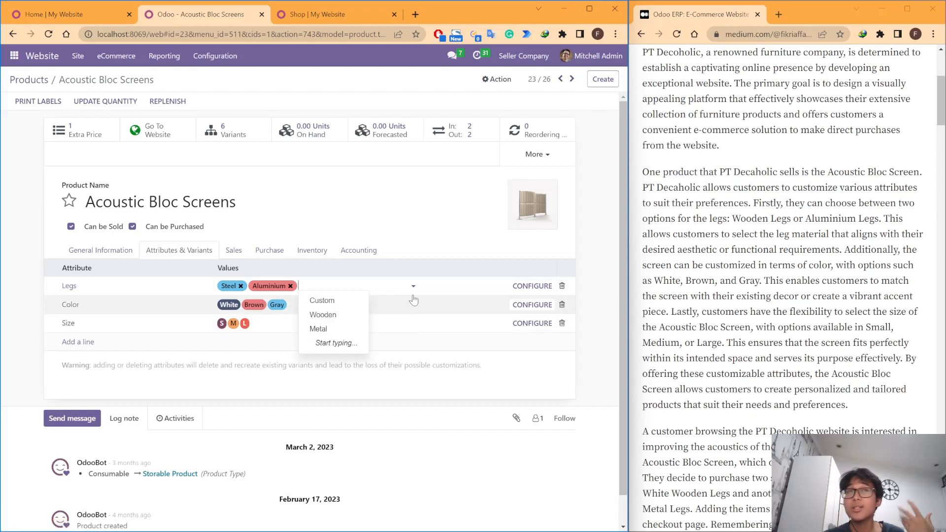
{"action": "left_click", "coordinate": [710, 250]}
{"action": "double_click", "coordinate": [831, 219]}
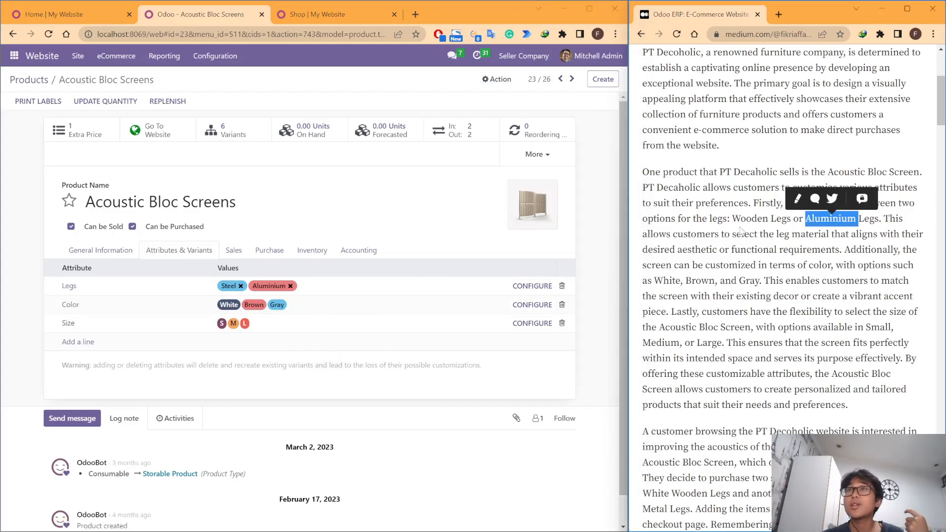
{"action": "double_click", "coordinate": [747, 219]}
{"action": "mouse_move", "coordinate": [747, 219]}
{"action": "left_mouse_down"}
{"action": "mouse_move", "coordinate": [844, 220]}
{"action": "mouse_move", "coordinate": [733, 220]}
{"action": "left_mouse_up"}
{"action": "double_click", "coordinate": [869, 220]}
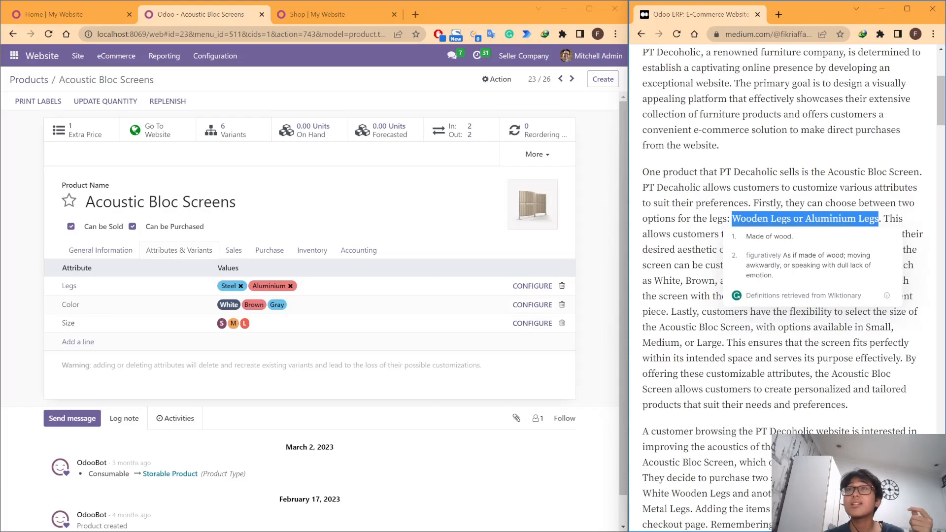
{"action": "left_click_drag", "start_coordinate": [879, 220], "coordinate": [769, 219]}
{"action": "left_click", "coordinate": [376, 291]}
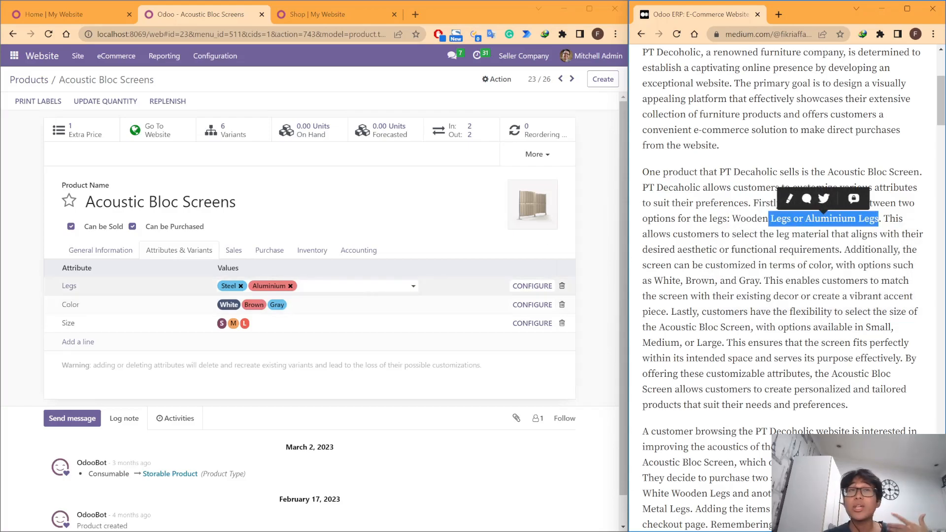
{"action": "left_click", "coordinate": [809, 247]}
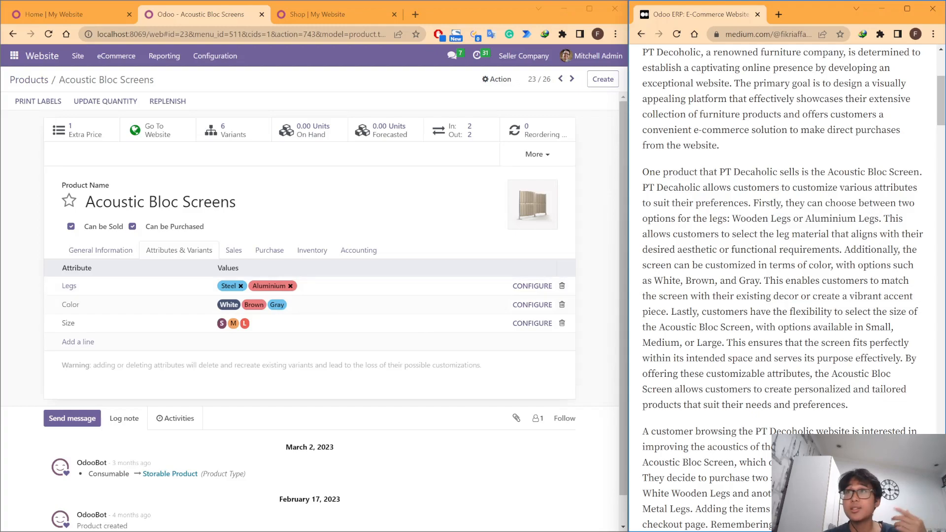
{"action": "left_click_drag", "start_coordinate": [879, 220], "coordinate": [732, 220]}
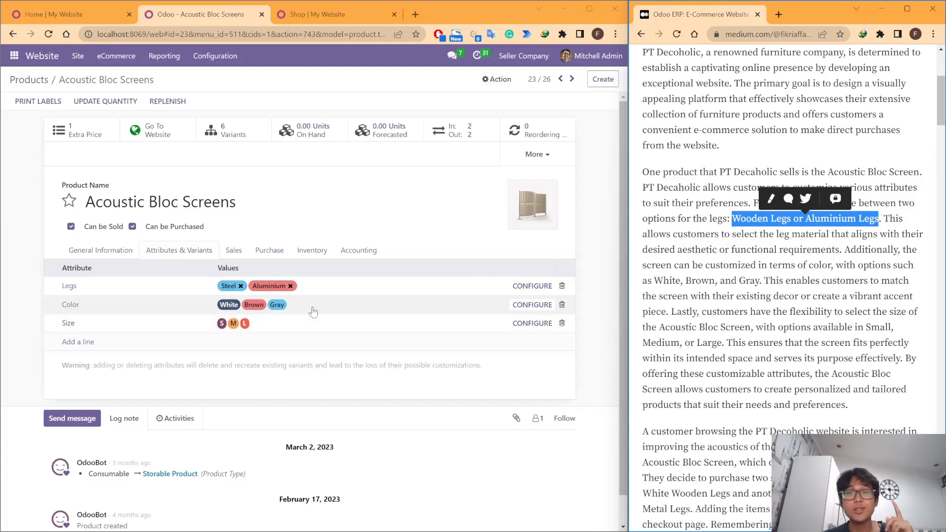
{"action": "left_click", "coordinate": [278, 324]}
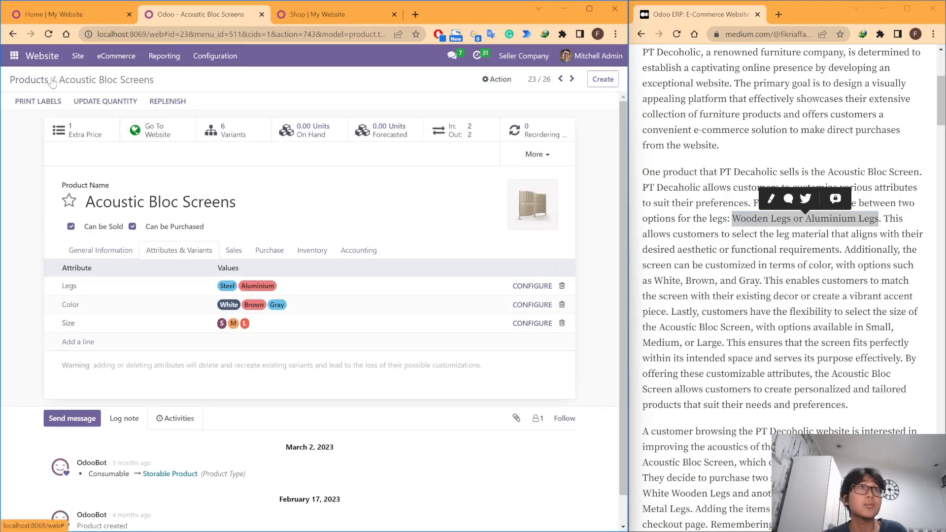
Step: Review the article's paragraph on the Acoustic Bloc Screen's customizable legs, colors and sizes
{"action": "scroll", "coordinate": [787, 268], "scroll_direction": "down", "scroll_amount": 2}
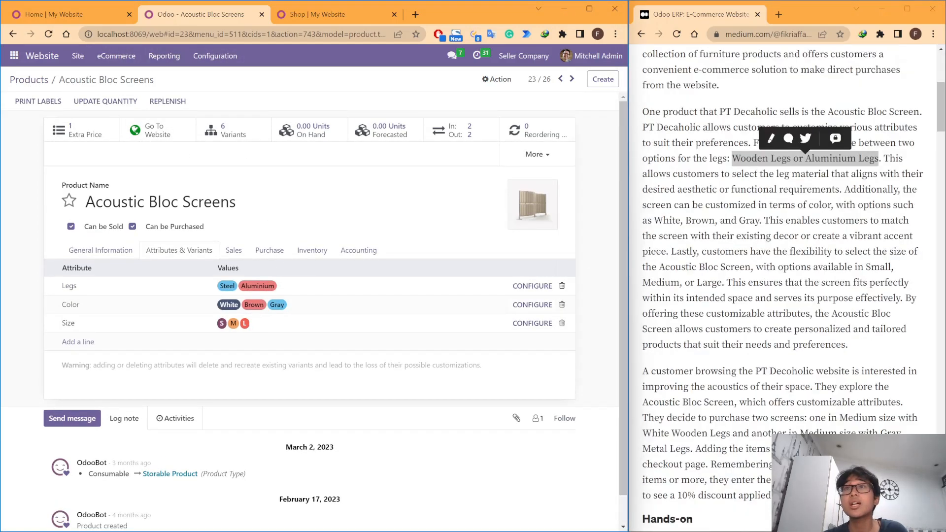
{"action": "left_click", "coordinate": [787, 267]}
{"action": "scroll", "coordinate": [788, 267], "scroll_direction": "up", "scroll_amount": 1}
{"action": "left_click_drag", "start_coordinate": [871, 352], "coordinate": [643, 117]}
{"action": "left_click", "coordinate": [860, 407]}
{"action": "scroll", "coordinate": [860, 407], "scroll_direction": "up", "scroll_amount": 1}
{"action": "left_click_drag", "start_coordinate": [861, 407], "coordinate": [643, 170]}
{"action": "left_click", "coordinate": [643, 170]}
{"action": "scroll", "coordinate": [643, 170], "scroll_direction": "down", "scroll_amount": 2}
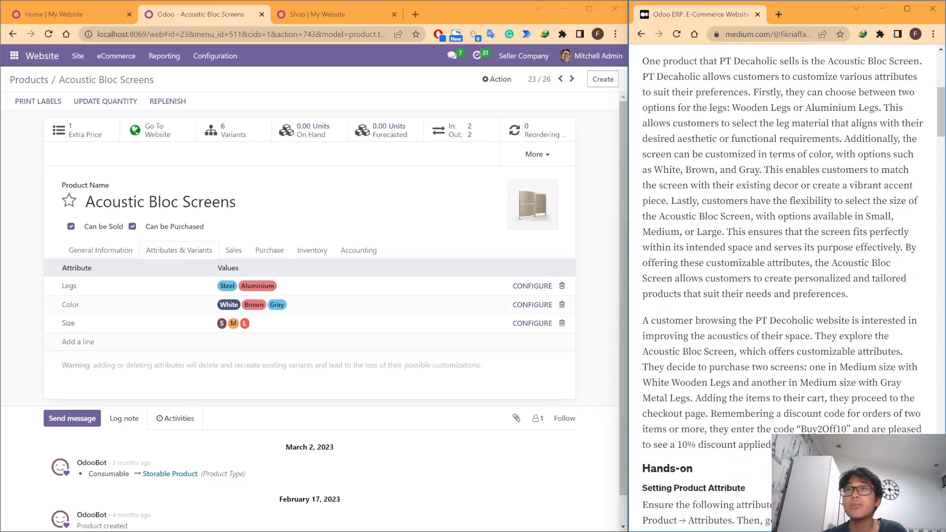
{"action": "scroll", "coordinate": [783, 291], "scroll_direction": "up", "scroll_amount": 1}
{"action": "scroll", "coordinate": [783, 292], "scroll_direction": "down", "scroll_amount": 1}
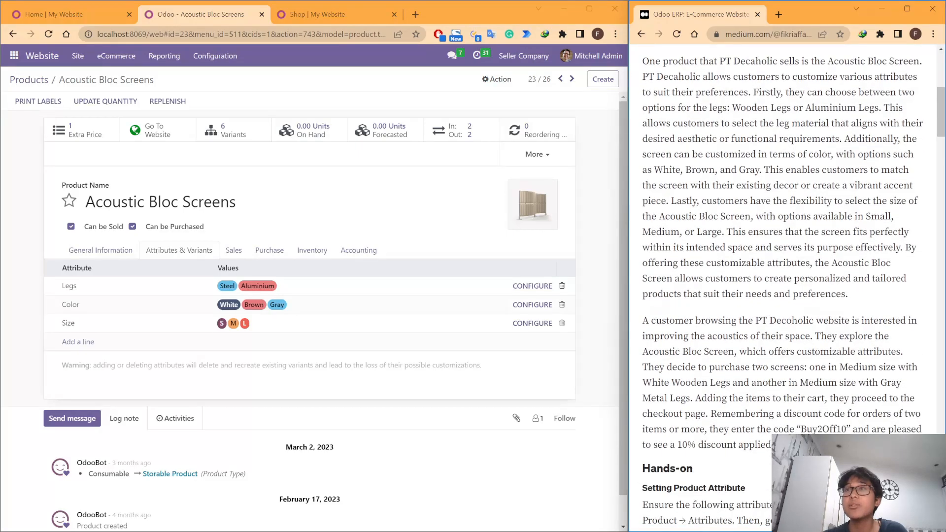
Step: Read the article's customer purchase scenario and highlight the discount code Buy2Off10
{"action": "left_click_drag", "start_coordinate": [643, 321], "coordinate": [782, 336]}
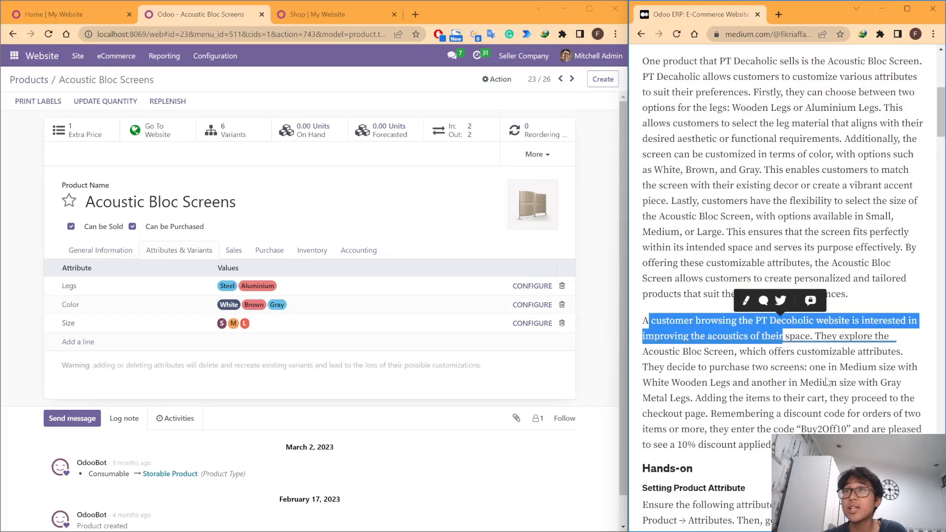
{"action": "left_click", "coordinate": [783, 336]}
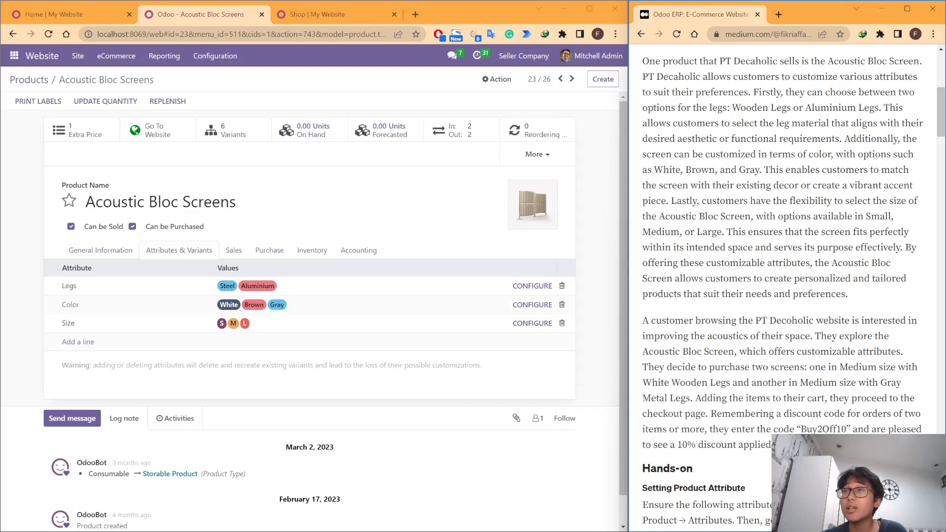
{"action": "left_click_drag", "start_coordinate": [774, 445], "coordinate": [847, 429]}
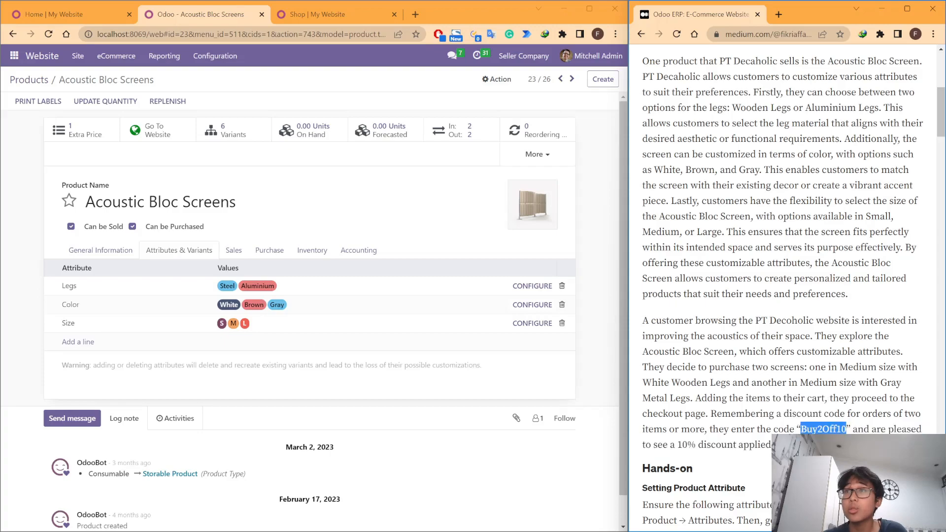
Step: Open the website settings and check the Discounts, Loyalty & Gift Card option among the shop product settings
{"action": "left_click", "coordinate": [132, 61]}
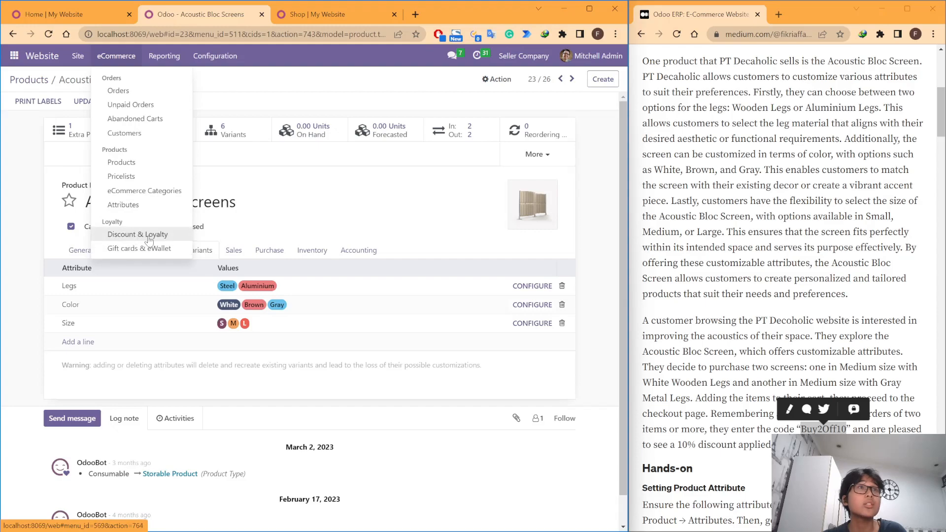
{"action": "left_click", "coordinate": [88, 17]}
{"action": "mouse_move", "coordinate": [113, 61]}
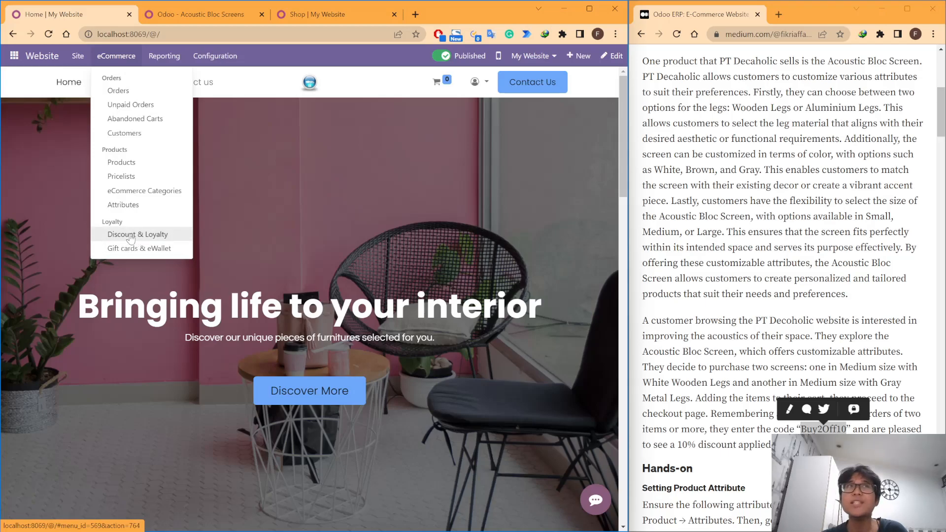
{"action": "left_click", "coordinate": [299, 13]}
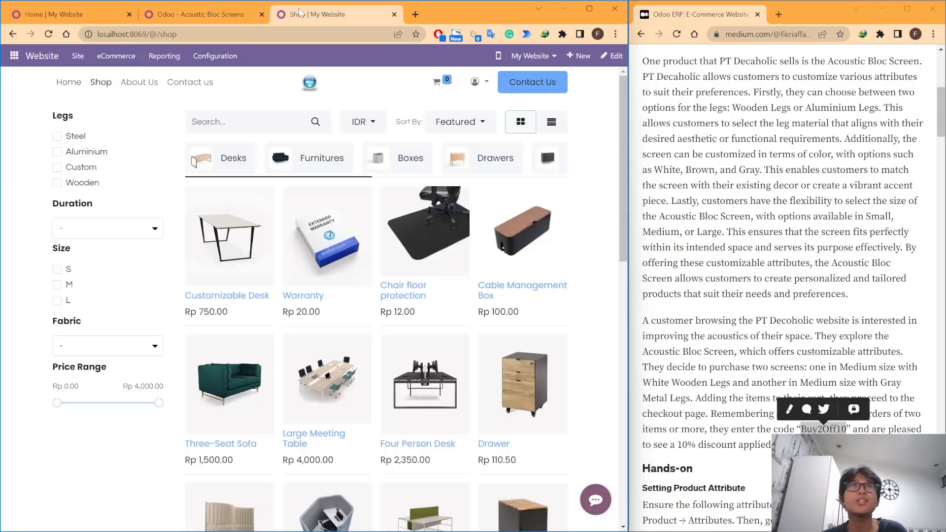
{"action": "left_click", "coordinate": [243, 57]}
{"action": "left_click", "coordinate": [84, 12]}
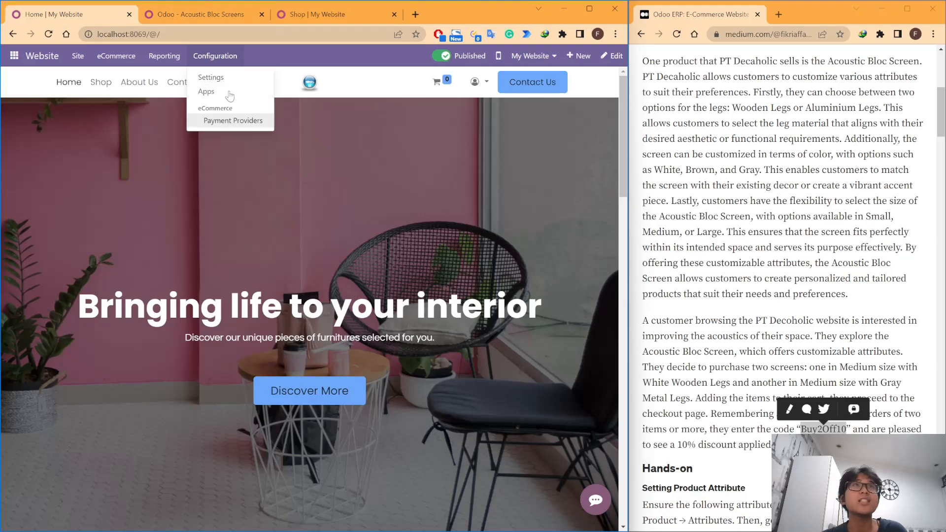
{"action": "left_click", "coordinate": [224, 78]}
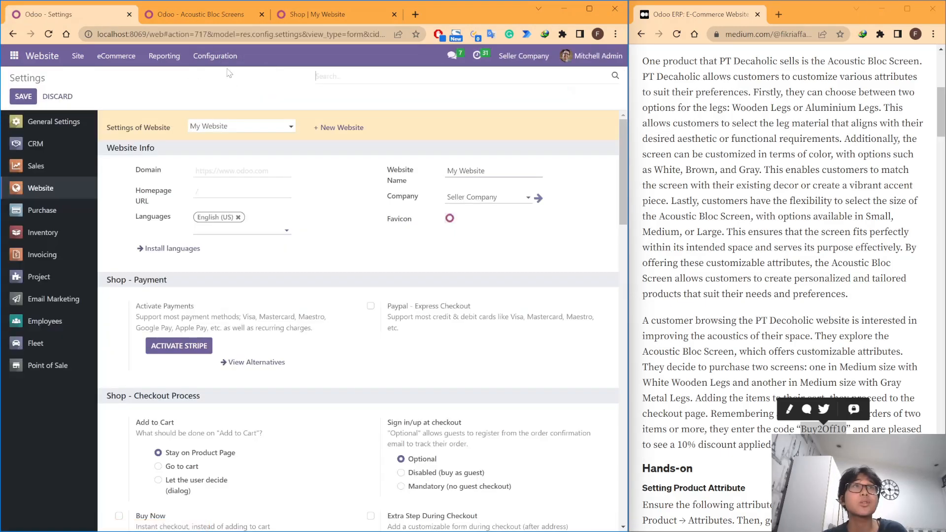
{"action": "scroll", "coordinate": [388, 278], "scroll_direction": "down", "scroll_amount": 8}
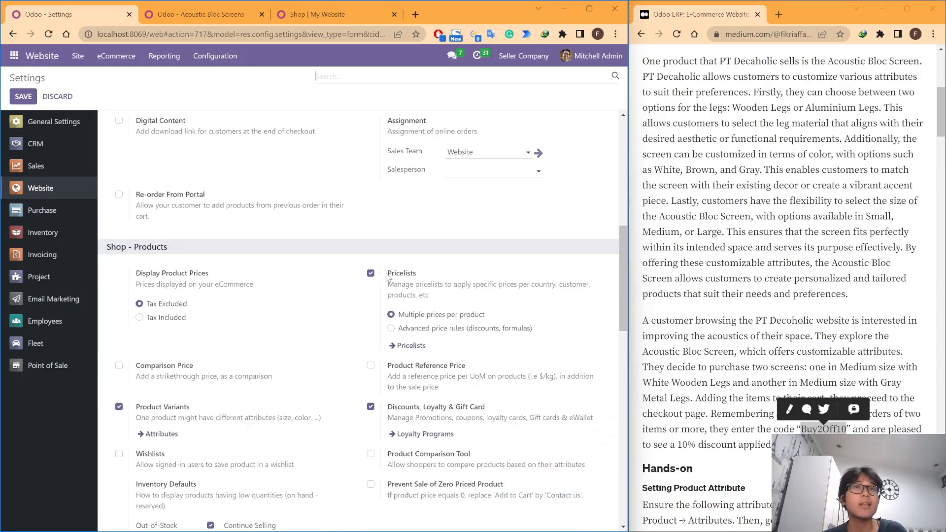
{"action": "scroll", "coordinate": [409, 305], "scroll_direction": "down", "scroll_amount": 2}
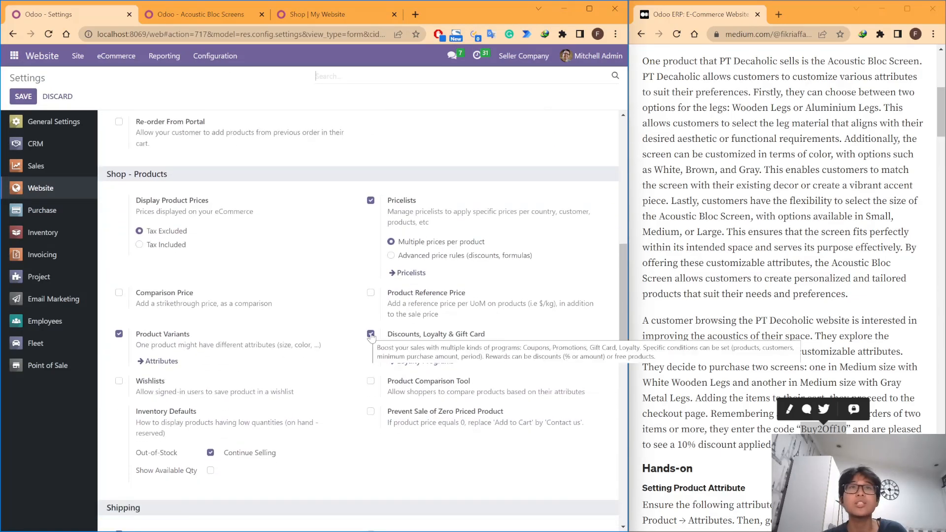
{"action": "left_click_drag", "start_coordinate": [507, 338], "coordinate": [389, 337]}
{"action": "left_click", "coordinate": [531, 338]}
{"action": "scroll", "coordinate": [531, 338], "scroll_direction": "up", "scroll_amount": 6}
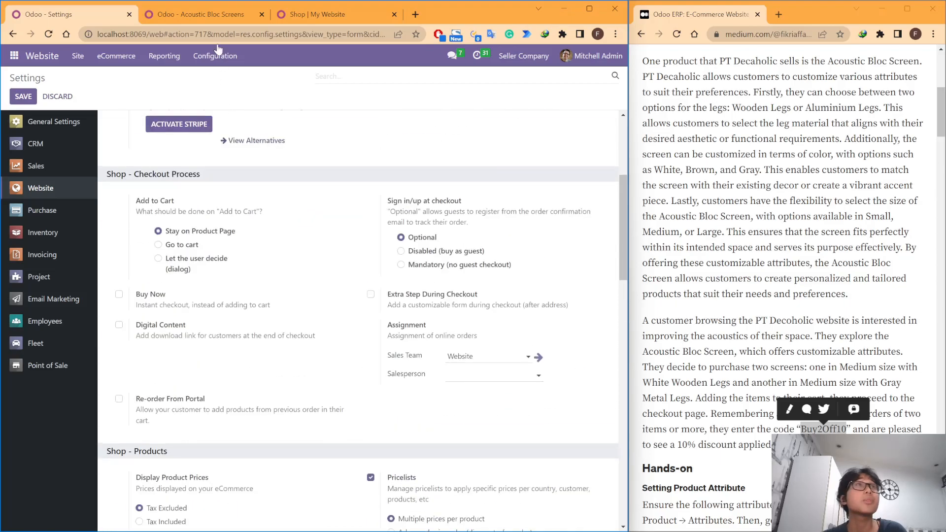
Step: Open the eCommerce Discount & Loyalty programs and look through the list for the article's discount offer
{"action": "left_click", "coordinate": [202, 14]}
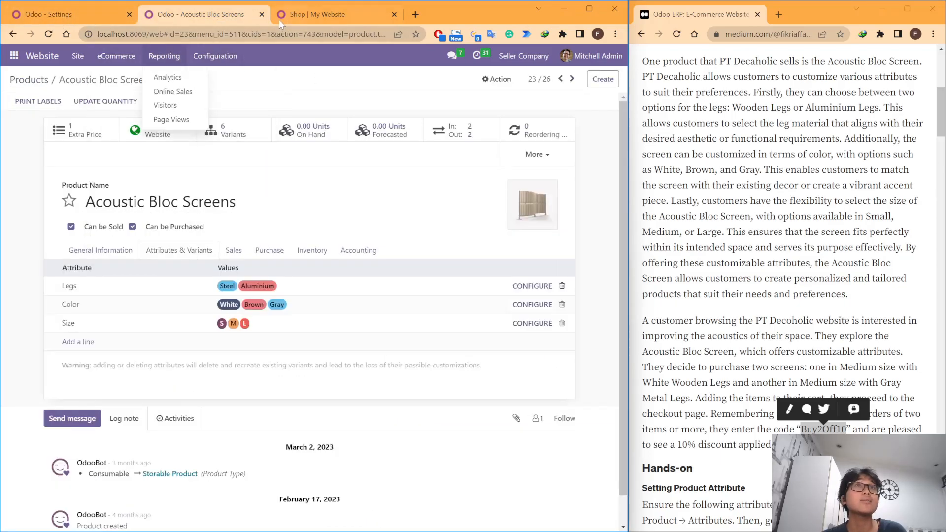
{"action": "left_click", "coordinate": [83, 15]}
{"action": "scroll", "coordinate": [277, 156], "scroll_direction": "up", "scroll_amount": 2}
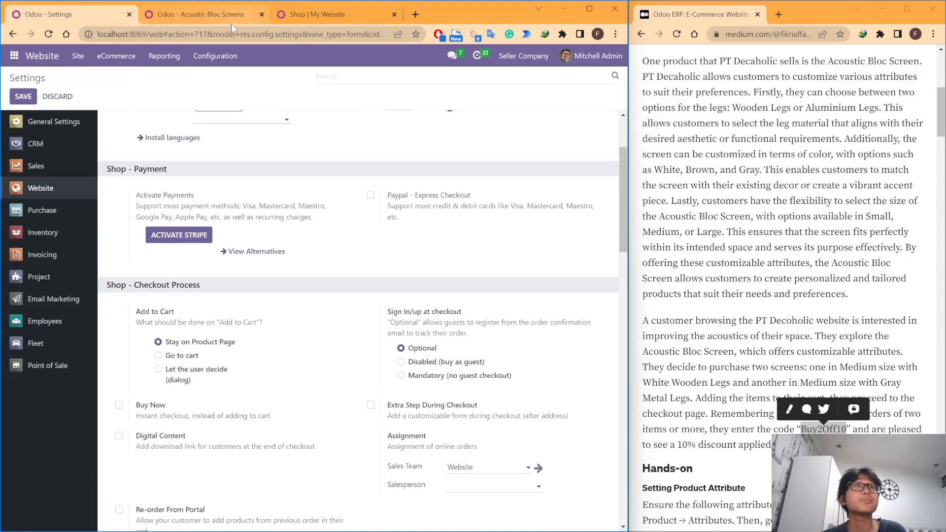
{"action": "left_click", "coordinate": [204, 15]}
{"action": "left_click", "coordinate": [143, 234]}
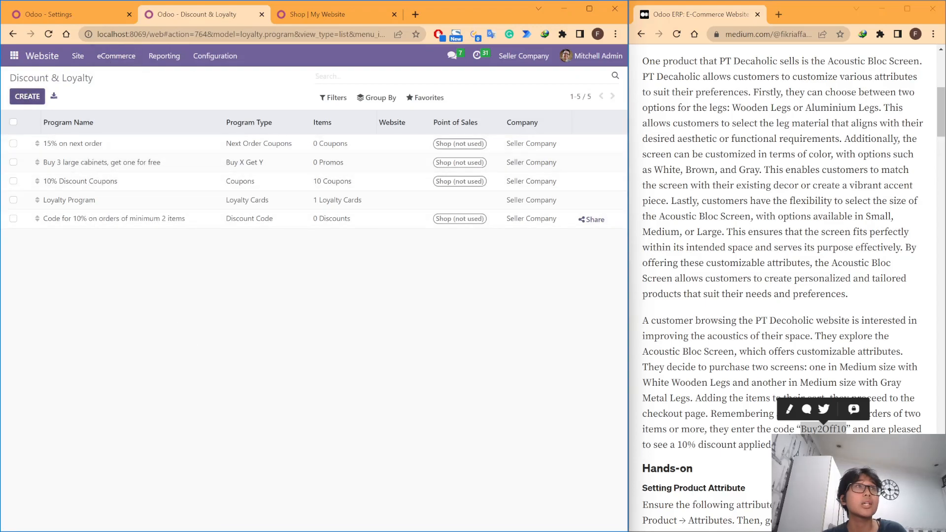
{"action": "left_click_drag", "start_coordinate": [113, 80], "coordinate": [14, 89]}
{"action": "left_click", "coordinate": [155, 84]}
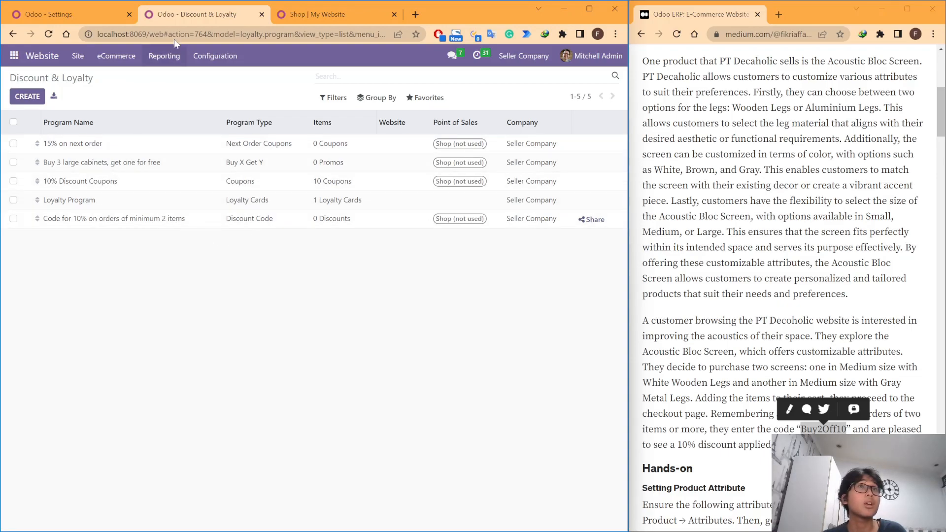
{"action": "left_click", "coordinate": [832, 335]}
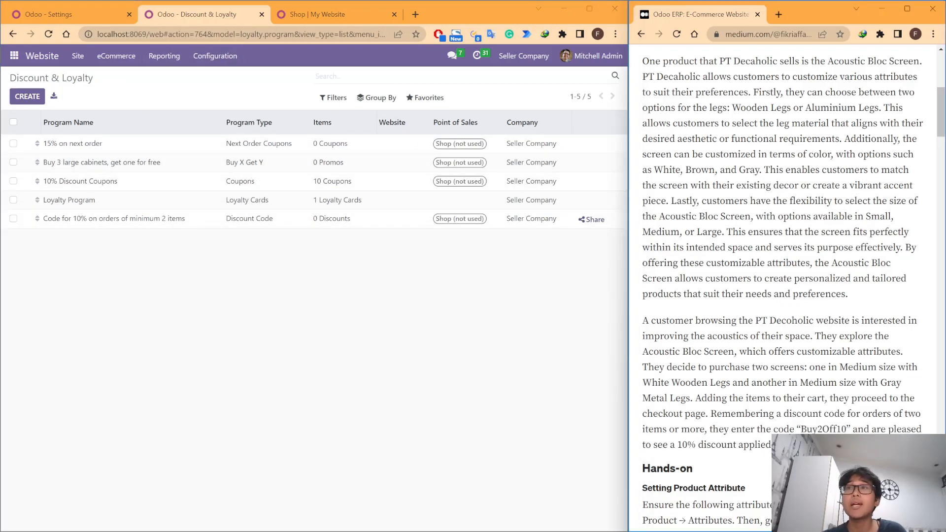
{"action": "left_click", "coordinate": [178, 274]}
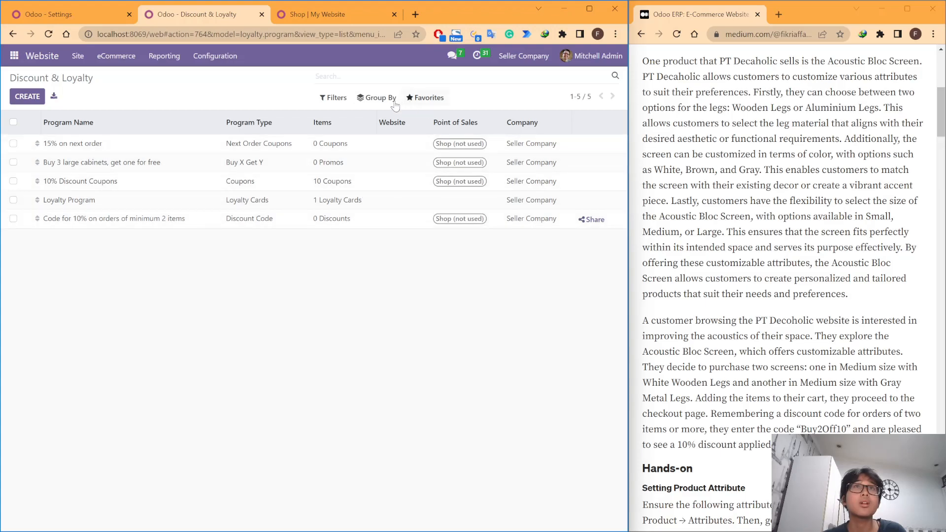
Step: Open the discount program "Code for 10% on orders of minimum 2 items" and check its validity date
{"action": "left_click", "coordinate": [342, 101]}
{"action": "left_click", "coordinate": [387, 274]}
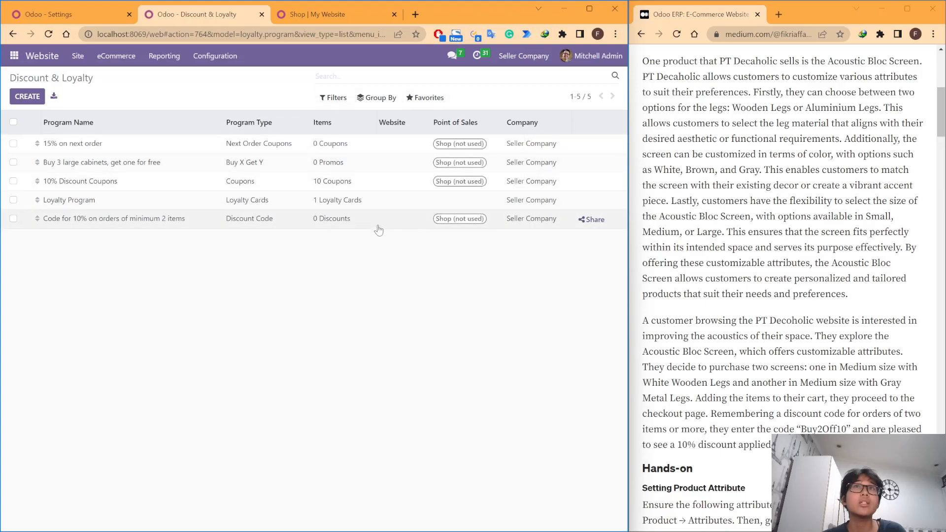
{"action": "left_click", "coordinate": [121, 223]}
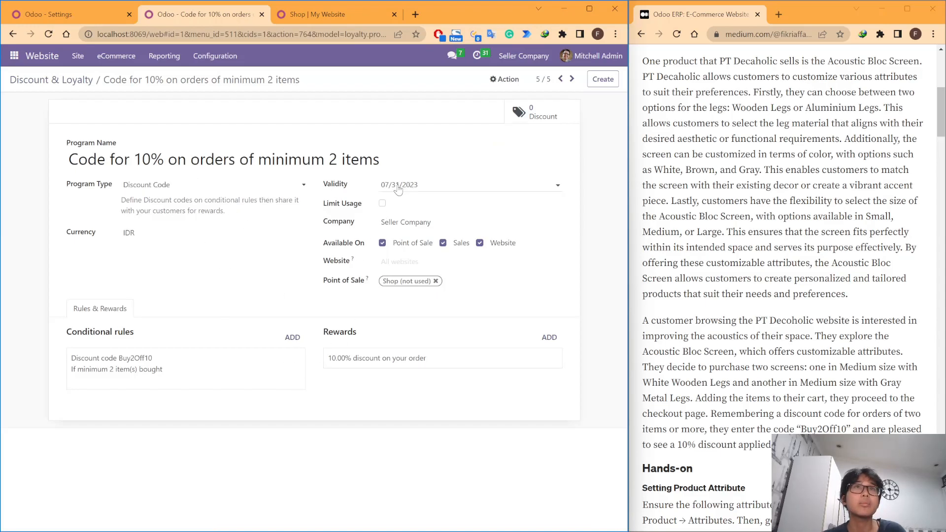
{"action": "left_click", "coordinate": [418, 186]}
{"action": "left_click", "coordinate": [578, 230]}
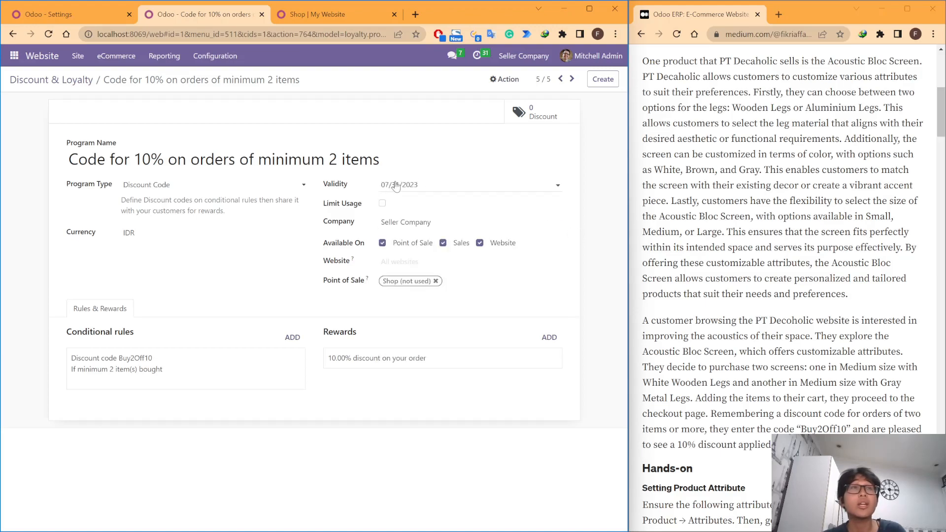
Step: Check the discount program's currency and look through the available program types without changing the selection
{"action": "left_click", "coordinate": [136, 233]}
{"action": "left_click", "coordinate": [83, 248]}
{"action": "left_click", "coordinate": [166, 185]}
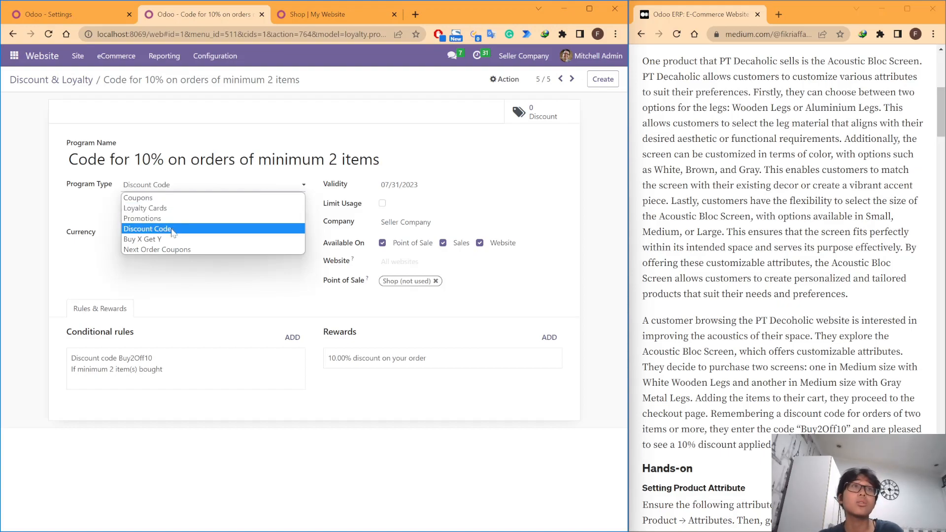
{"action": "left_click", "coordinate": [54, 257]}
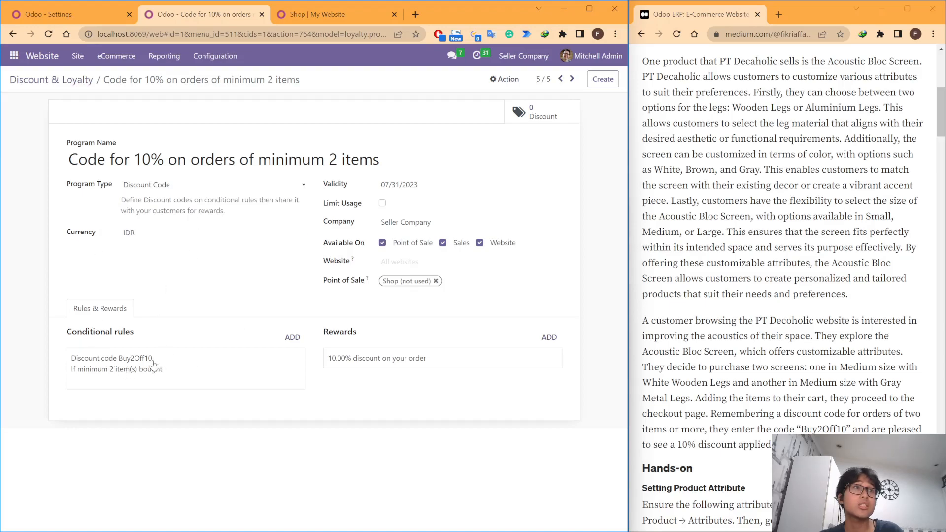
{"action": "left_click", "coordinate": [147, 190]}
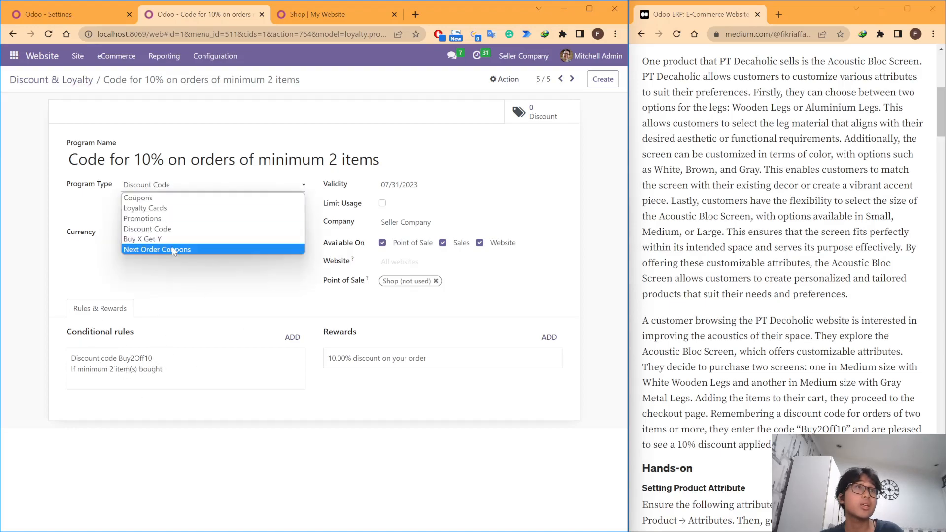
{"action": "left_click", "coordinate": [75, 203]}
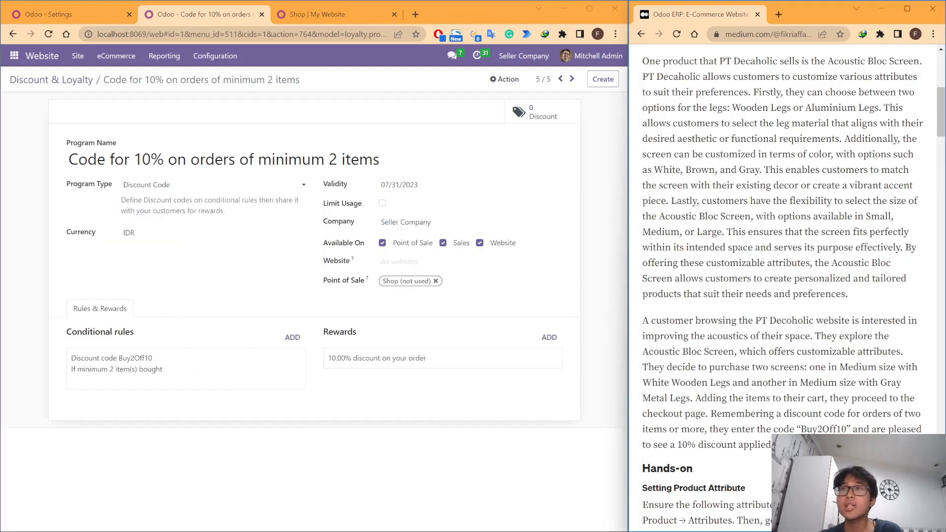
Step: Open the program's conditional rule and compare its discount code with the code Buy2Off10 in the article
{"action": "double_click", "coordinate": [823, 429]}
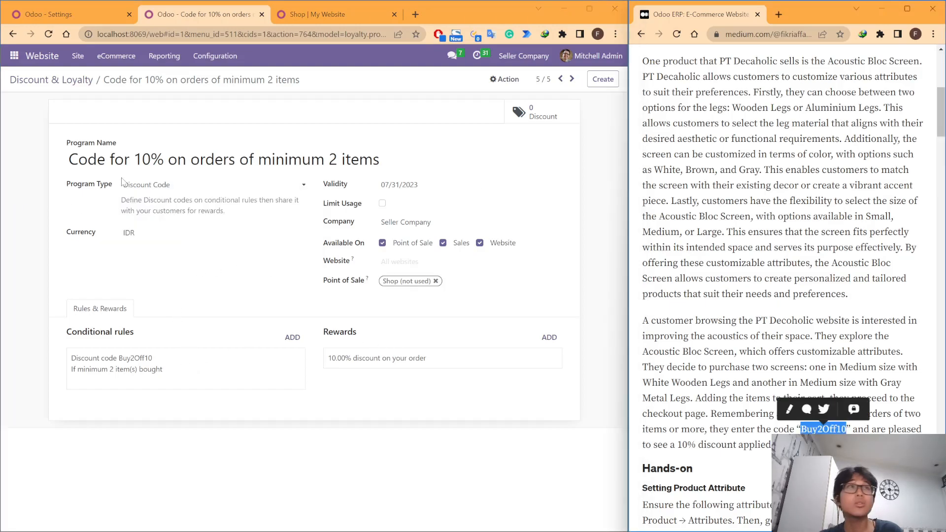
{"action": "left_click", "coordinate": [132, 365]}
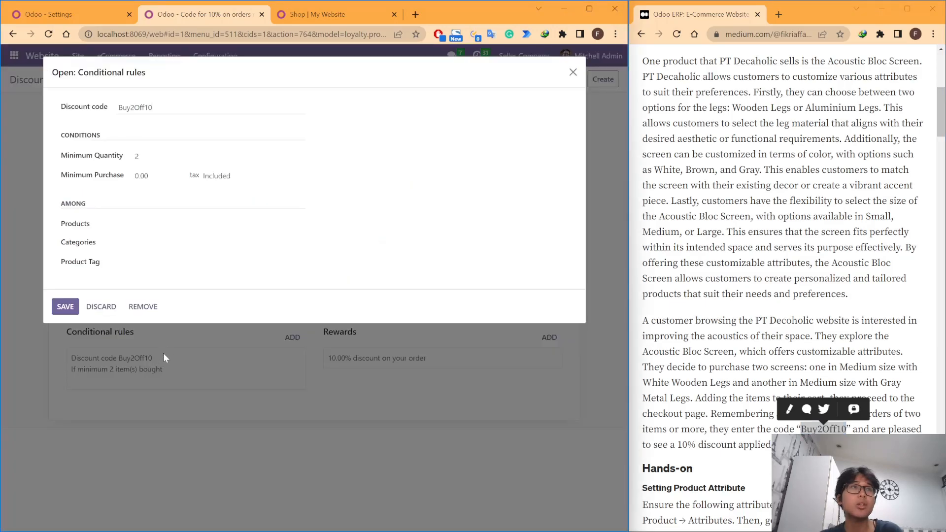
{"action": "left_click_drag", "start_coordinate": [161, 108], "coordinate": [111, 114]}
{"action": "left_click", "coordinate": [192, 116]}
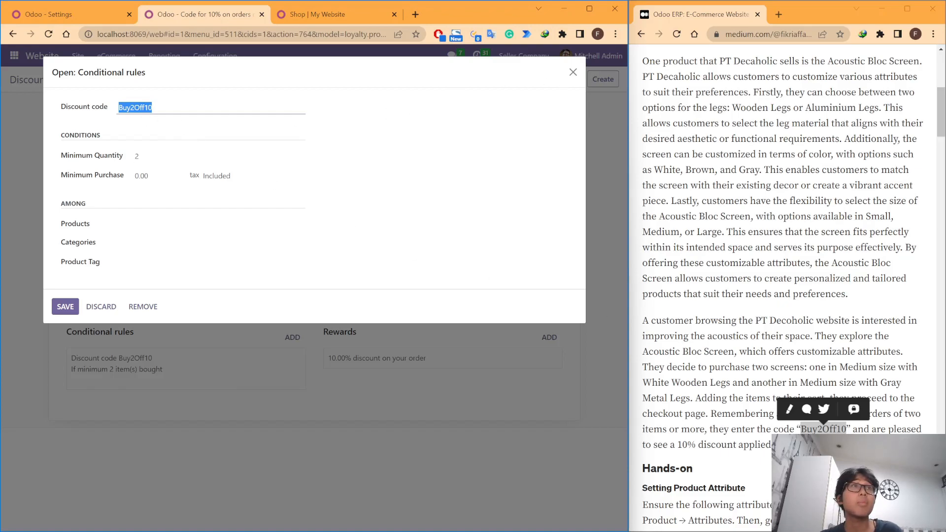
{"action": "left_click", "coordinate": [187, 108]}
{"action": "left_click_drag", "start_coordinate": [848, 440], "coordinate": [802, 430]}
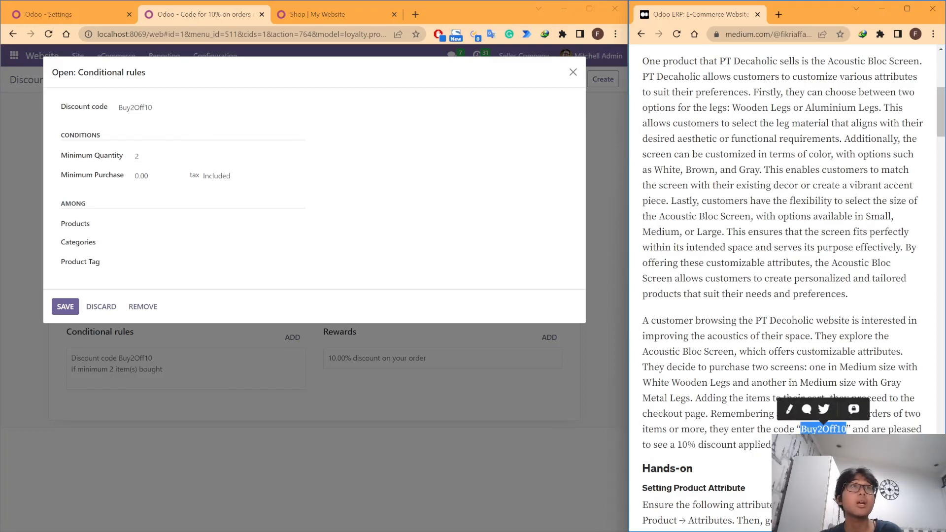
{"action": "left_click", "coordinate": [744, 459]}
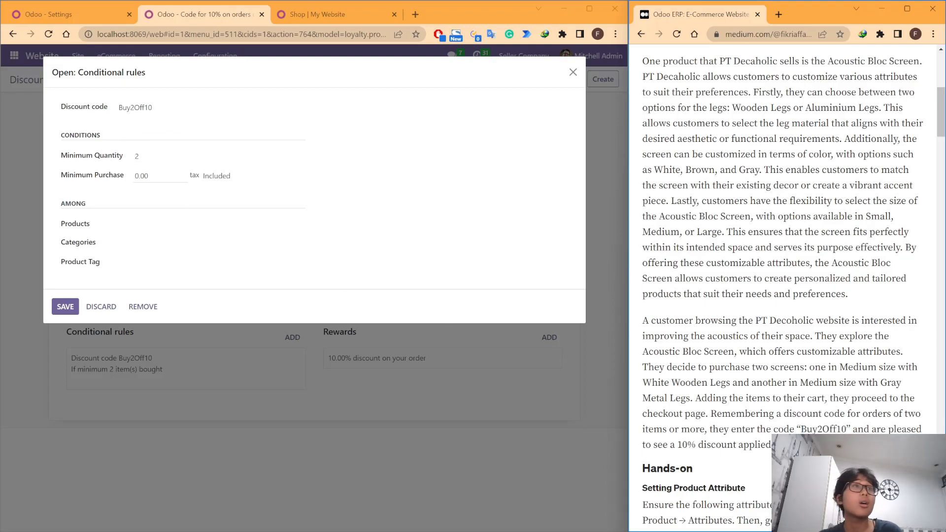
Step: Compare the rule's minimum quantity with the article's two-item condition, check the minimum purchase, and close the rule
{"action": "left_click_drag", "start_coordinate": [905, 414], "coordinate": [704, 429]}
{"action": "left_click", "coordinate": [716, 423]}
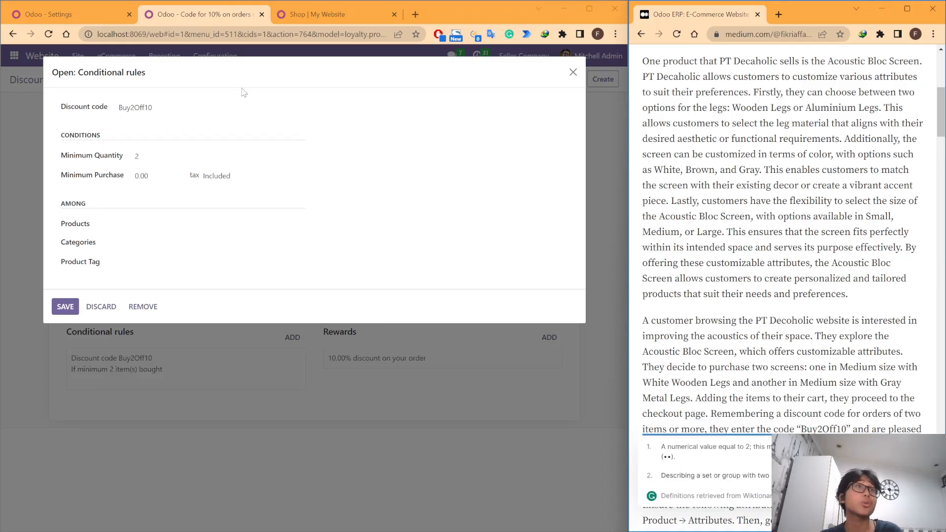
{"action": "left_click", "coordinate": [143, 153]}
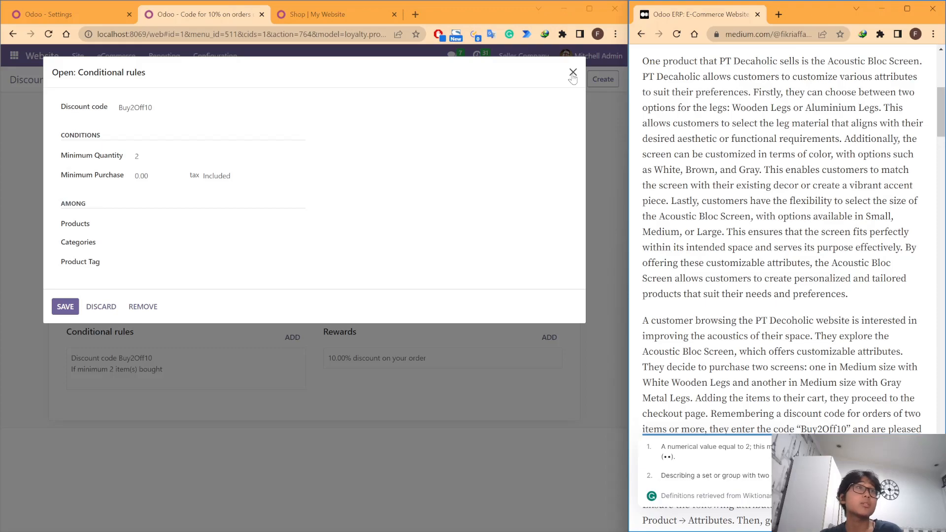
{"action": "left_click", "coordinate": [137, 180]}
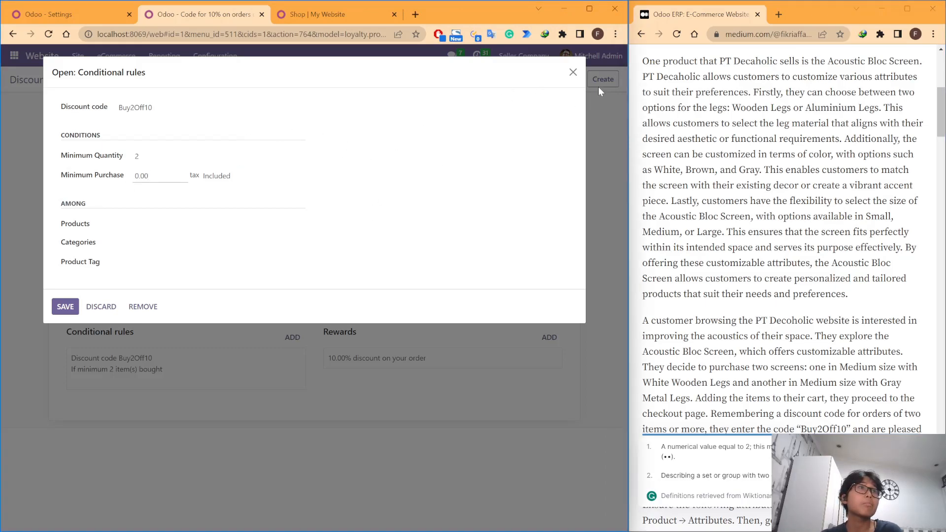
{"action": "left_click", "coordinate": [571, 71]}
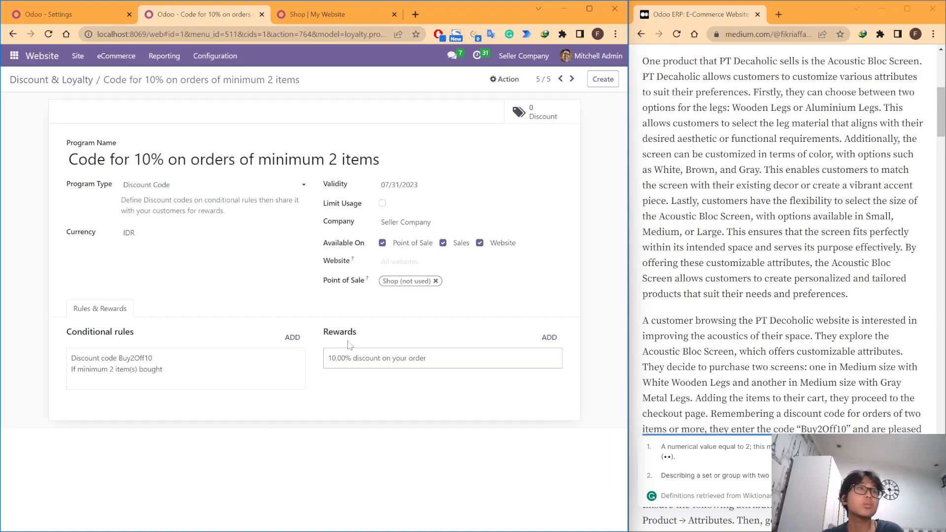
Step: Open the program's reward, review its discount percentage, unit options, scope and maximum discount, and close it unchanged
{"action": "left_click", "coordinate": [440, 365]}
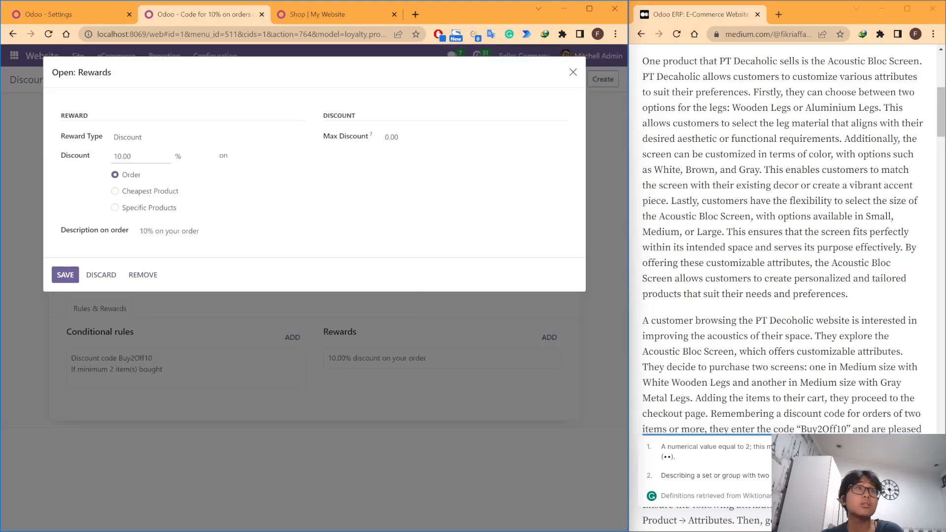
{"action": "left_click", "coordinate": [574, 72]}
{"action": "left_click", "coordinate": [427, 375]}
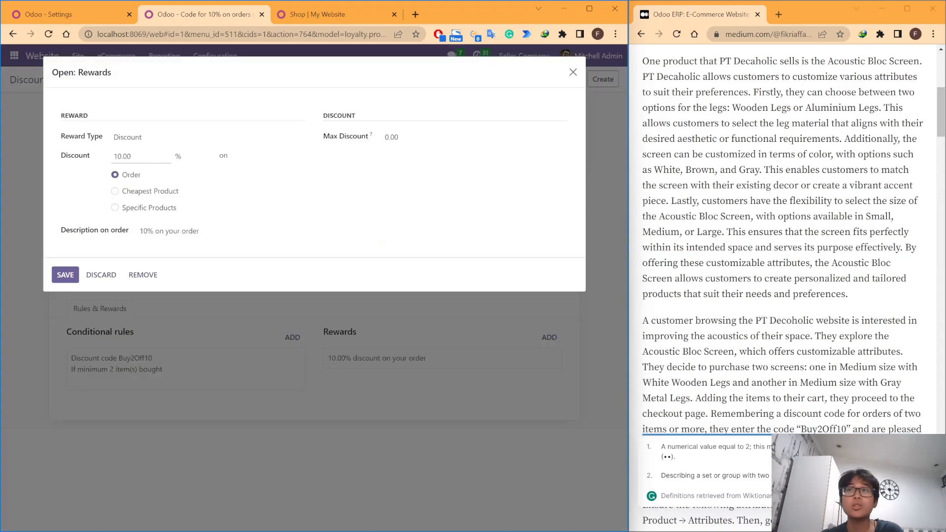
{"action": "left_click", "coordinate": [863, 475]}
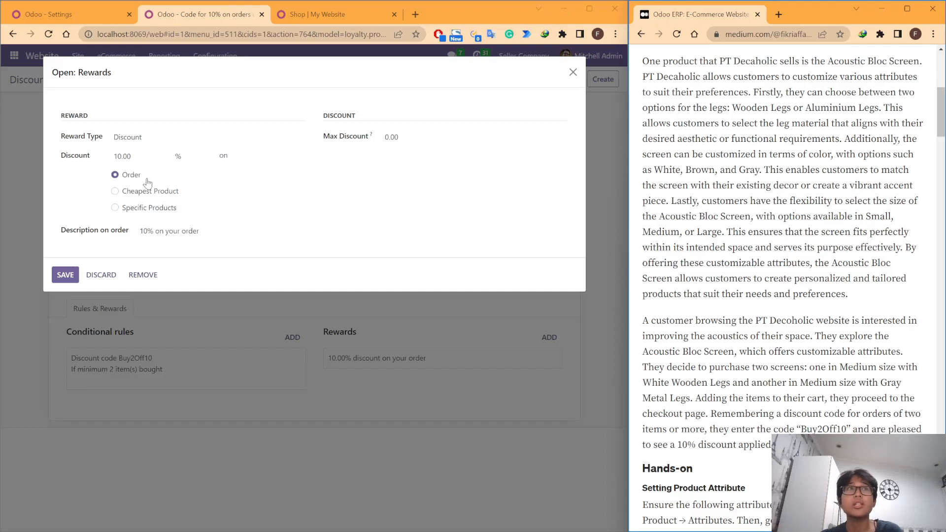
{"action": "left_click", "coordinate": [190, 160]}
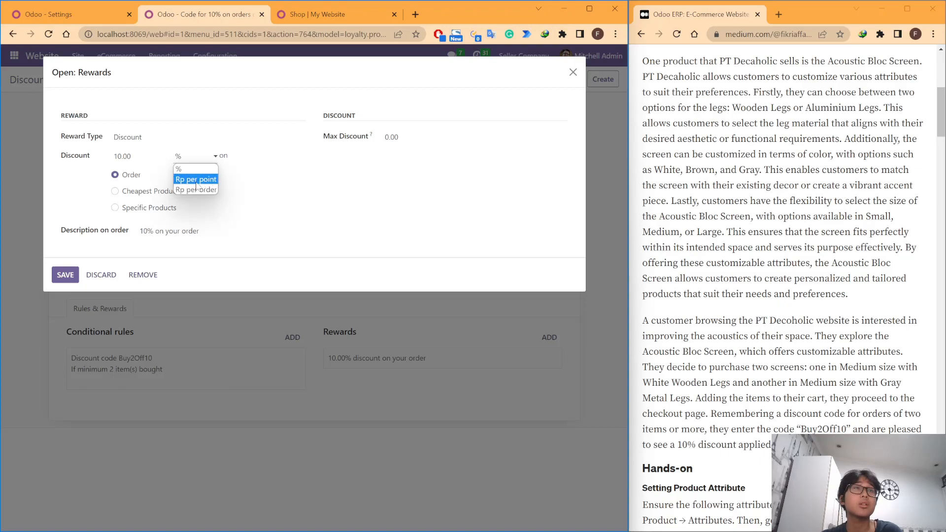
{"action": "left_click", "coordinate": [253, 176]}
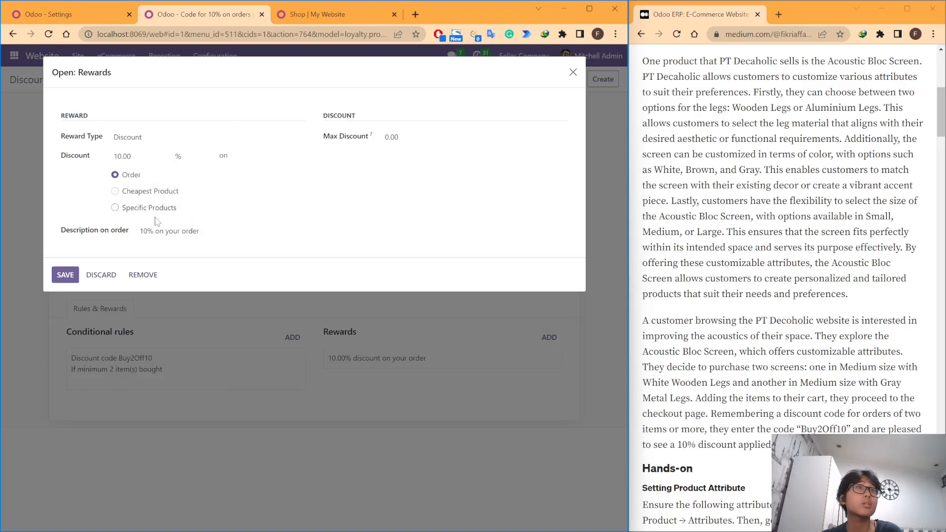
{"action": "left_click", "coordinate": [430, 136]}
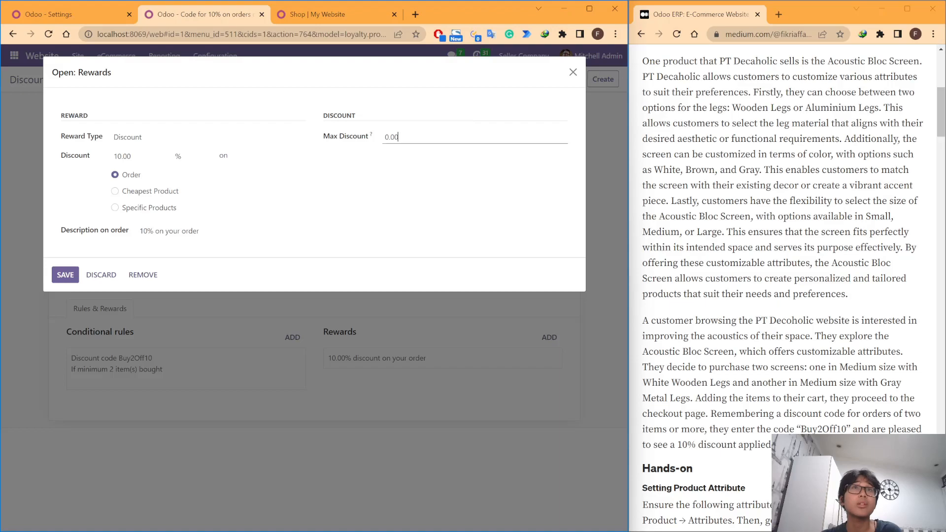
{"action": "mouse_move", "coordinate": [372, 140]}
{"action": "left_click", "coordinate": [413, 182]}
{"action": "left_click", "coordinate": [573, 72]}
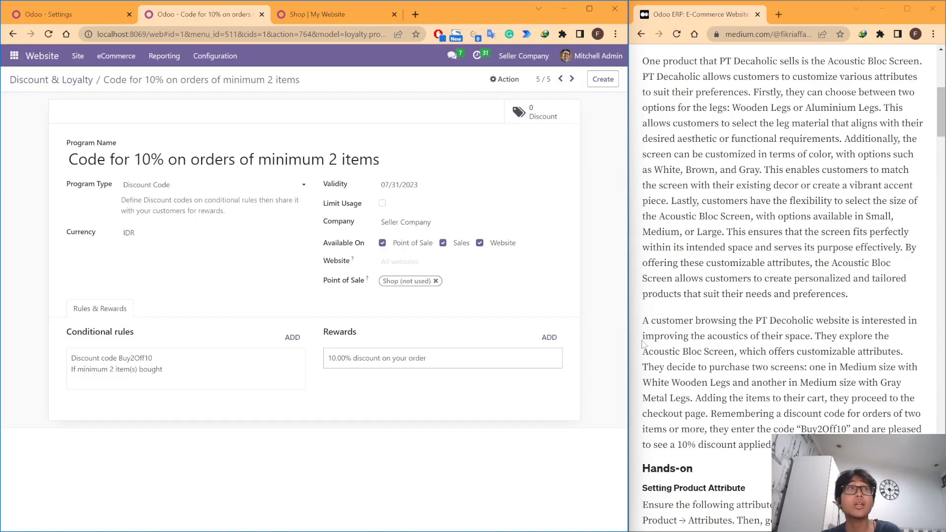
Step: Go to the website shop, open the Acoustic Bloc Screens product page and review its legs, color and size options
{"action": "scroll", "coordinate": [745, 368], "scroll_direction": "down", "scroll_amount": 3}
{"action": "scroll", "coordinate": [746, 368], "scroll_direction": "up", "scroll_amount": 5}
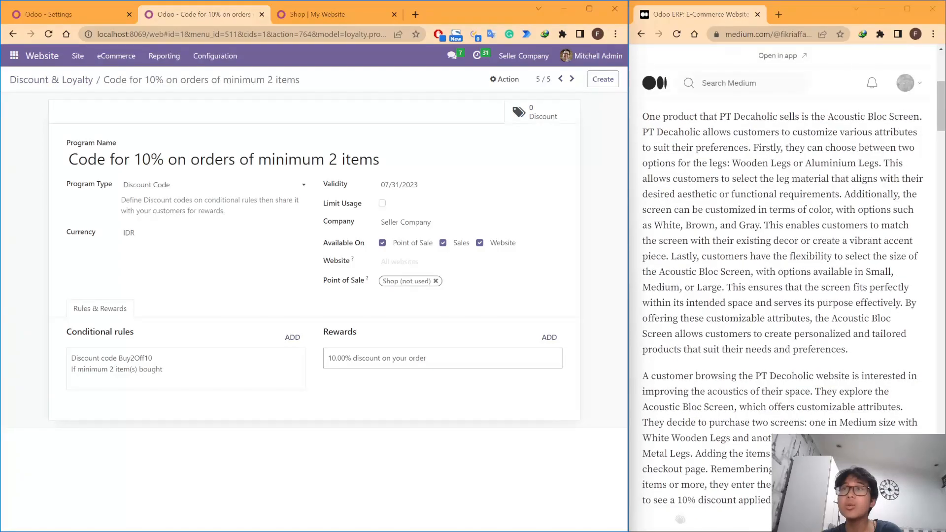
{"action": "left_click", "coordinate": [87, 19]}
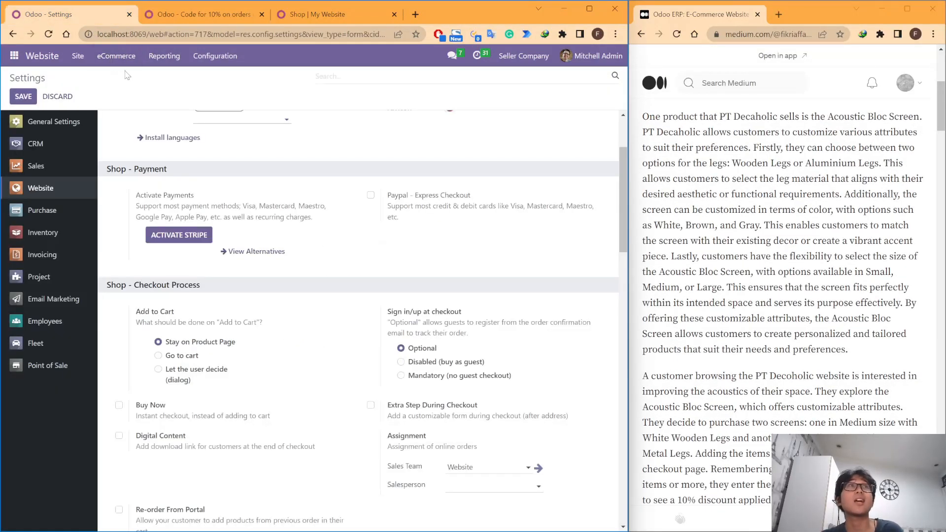
{"action": "left_click", "coordinate": [120, 55]}
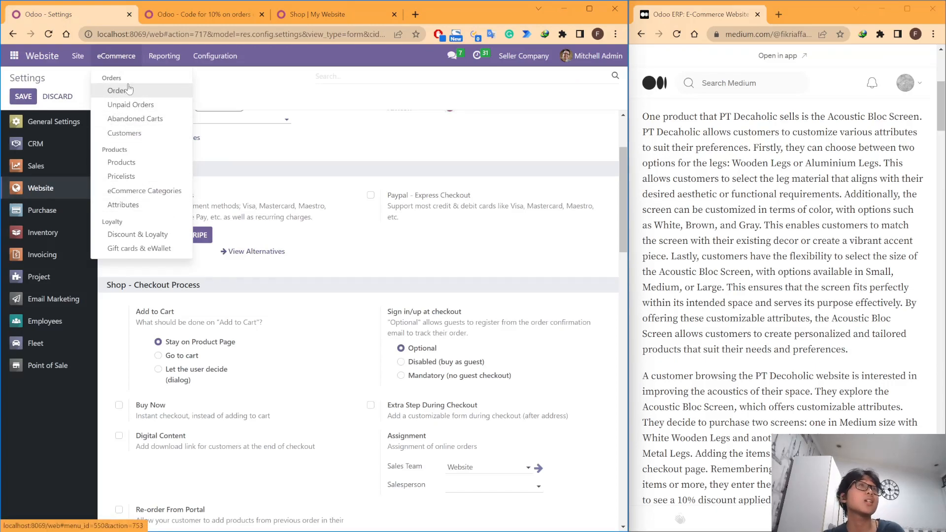
{"action": "left_click", "coordinate": [315, 16]}
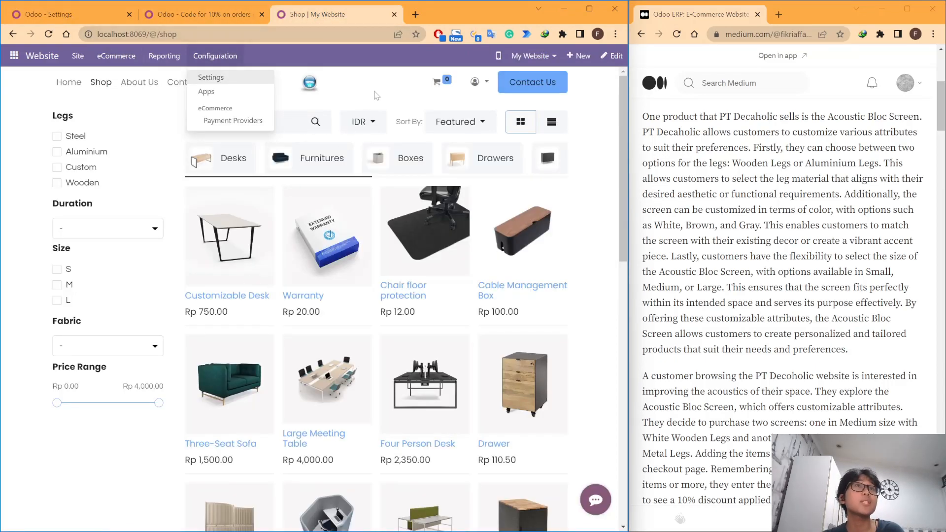
{"action": "scroll", "coordinate": [374, 96], "scroll_direction": "down", "scroll_amount": 3}
{"action": "scroll", "coordinate": [373, 96], "scroll_direction": "down", "scroll_amount": 1}
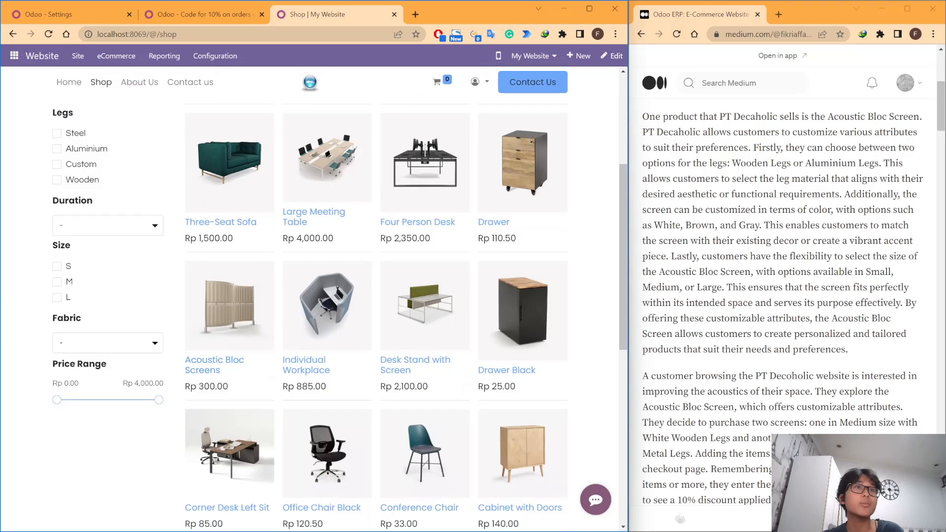
{"action": "scroll", "coordinate": [217, 365], "scroll_direction": "down", "scroll_amount": 1}
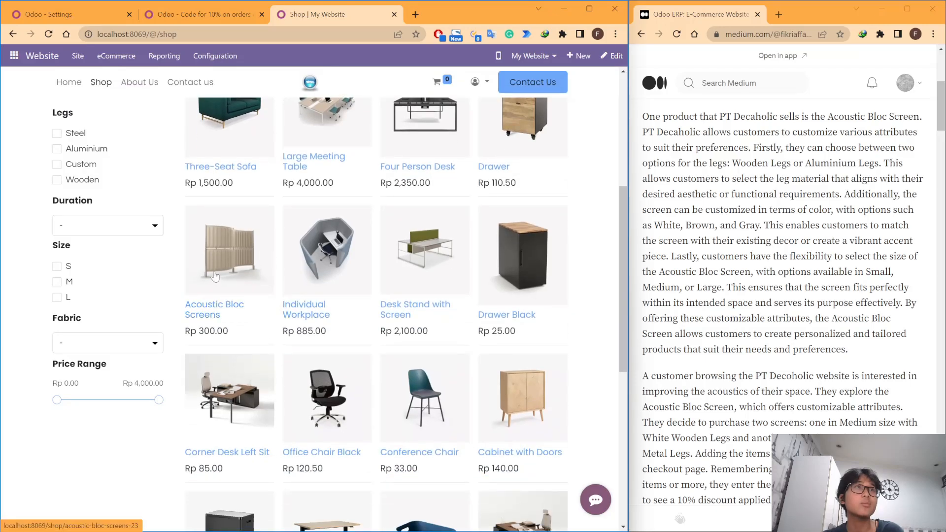
{"action": "left_click", "coordinate": [216, 277]}
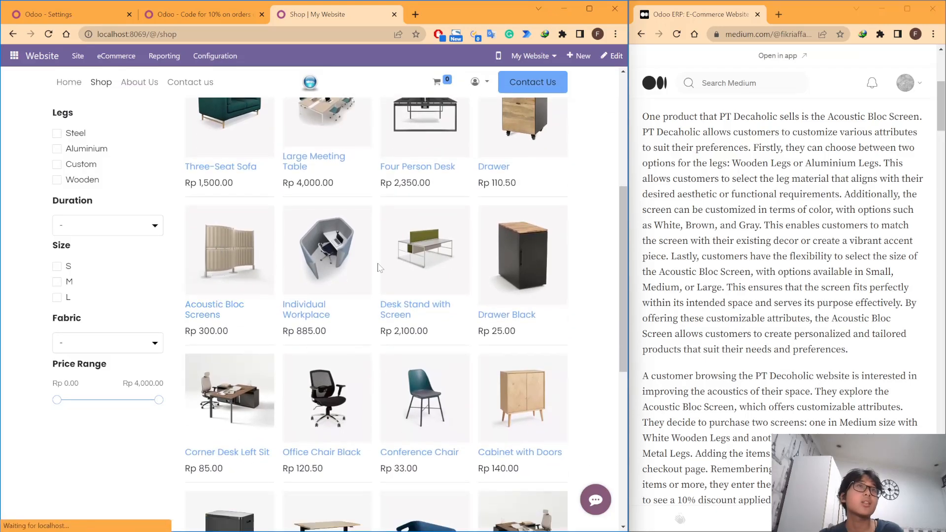
{"action": "scroll", "coordinate": [507, 271], "scroll_direction": "down", "scroll_amount": 2}
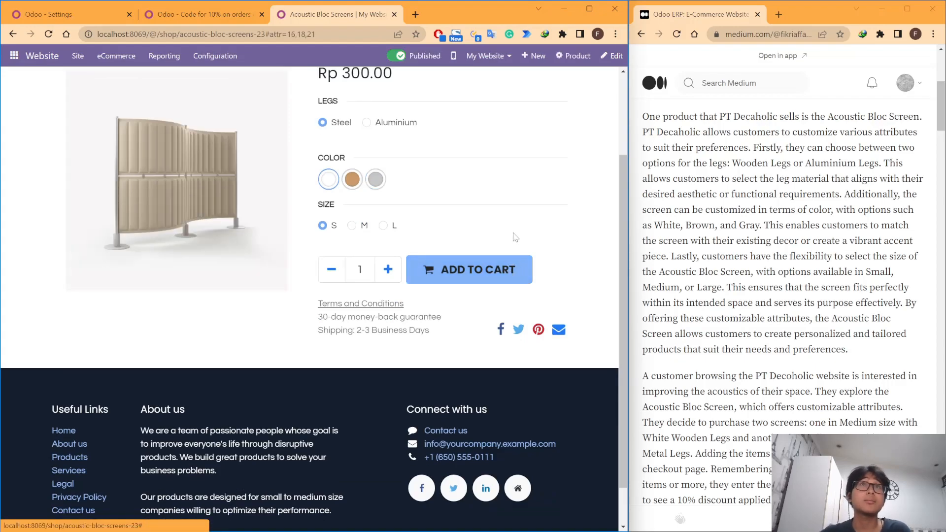
{"action": "scroll", "coordinate": [512, 237], "scroll_direction": "up", "scroll_amount": 1}
{"action": "scroll", "coordinate": [397, 217], "scroll_direction": "up", "scroll_amount": 1}
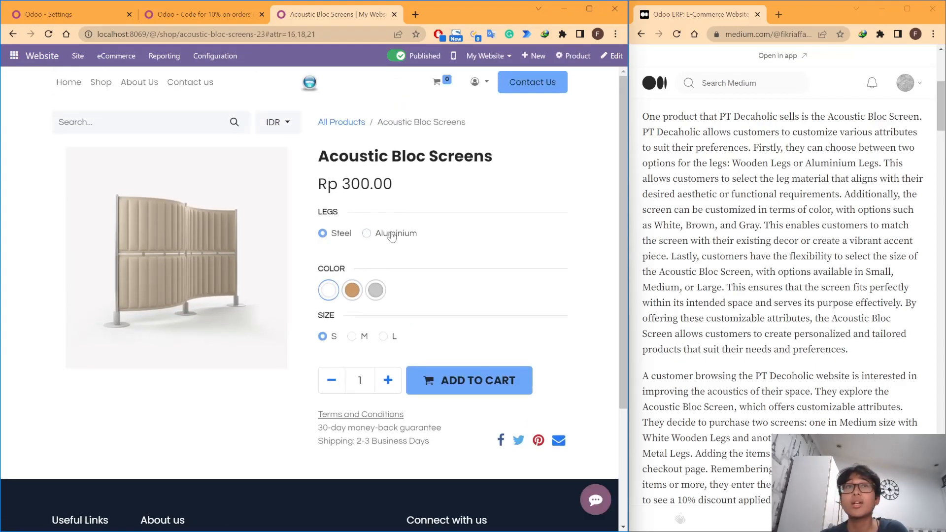
Step: Try the leg options on the Acoustic Bloc Screens page, then select Steel legs, the brown color and size M
{"action": "left_click", "coordinate": [367, 233]}
{"action": "left_click", "coordinate": [323, 233]}
{"action": "left_click", "coordinate": [352, 291]}
{"action": "left_click", "coordinate": [352, 337]}
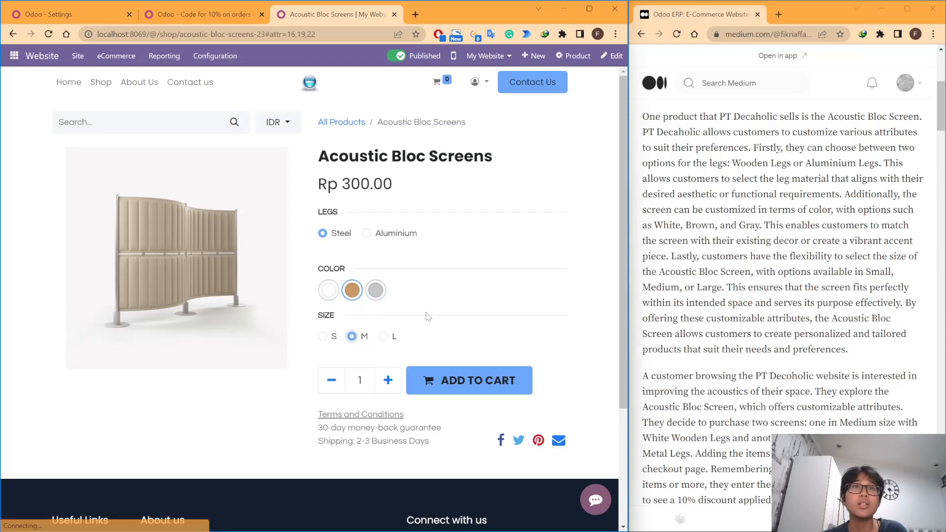
Step: Reread the article's Acoustic Bloc Screen description and the customer purchase scenario
{"action": "scroll", "coordinate": [758, 387], "scroll_direction": "up", "scroll_amount": 1}
{"action": "scroll", "coordinate": [758, 387], "scroll_direction": "down", "scroll_amount": 2}
{"action": "scroll", "coordinate": [759, 387], "scroll_direction": "up", "scroll_amount": 1}
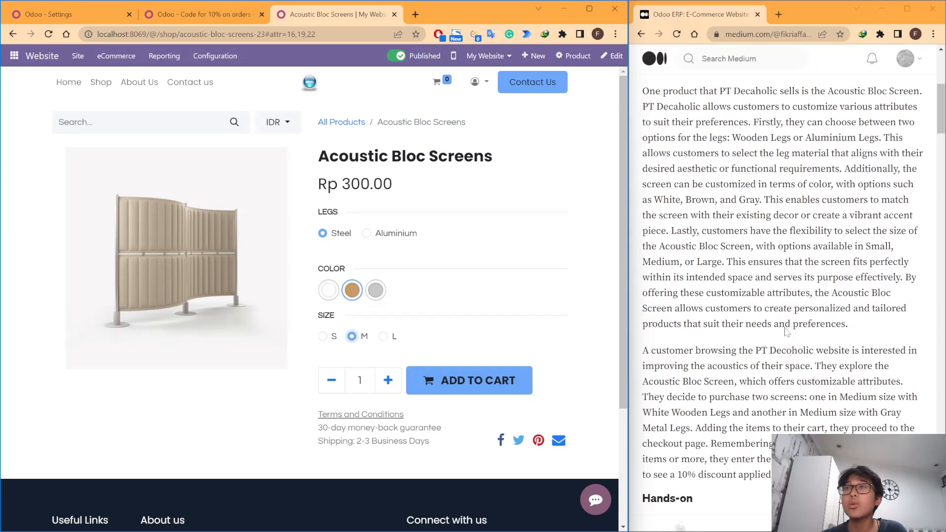
{"action": "scroll", "coordinate": [828, 371], "scroll_direction": "down", "scroll_amount": 1}
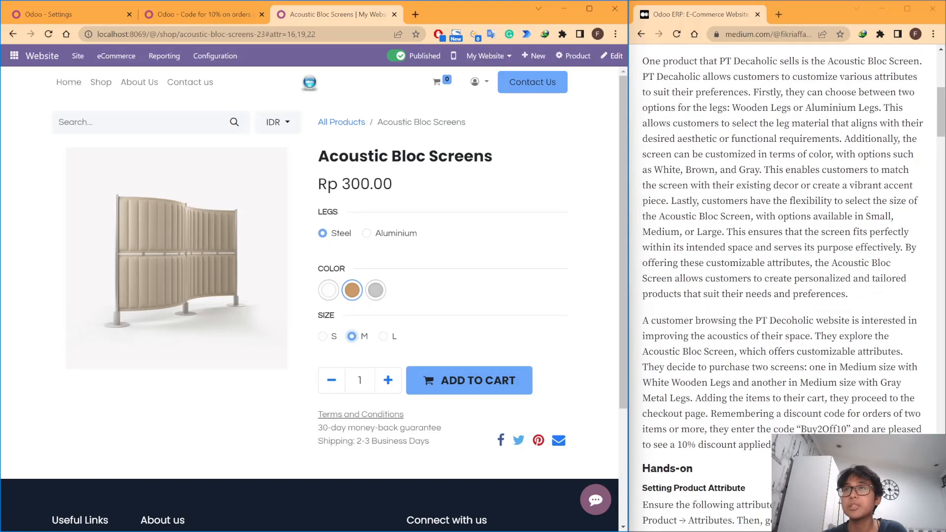
Step: Reread the article's purchase scenario and leg options, checking the required size, color and leg material of each screen
{"action": "double_click", "coordinate": [818, 367]}
{"action": "left_click", "coordinate": [818, 367]}
{"action": "double_click", "coordinate": [859, 367]}
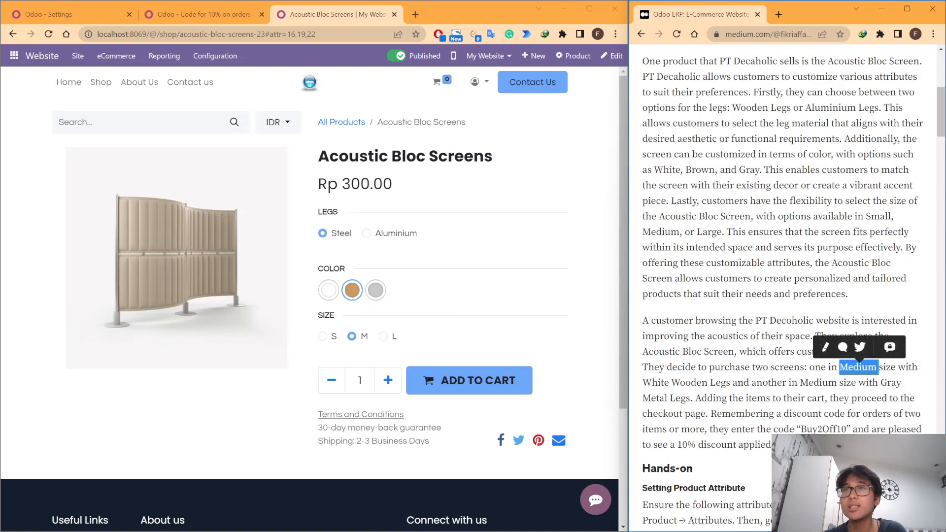
{"action": "left_click_drag", "start_coordinate": [672, 382], "coordinate": [837, 382]}
{"action": "left_click", "coordinate": [837, 383]}
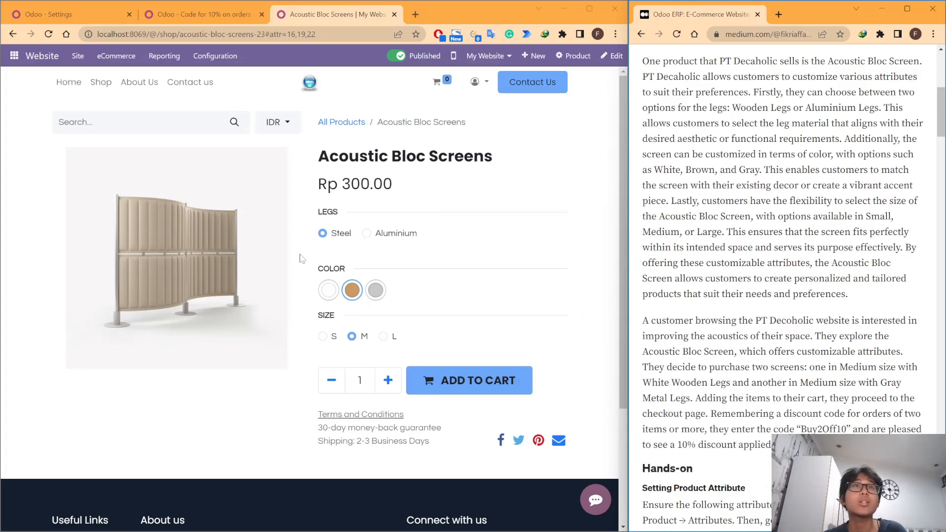
{"action": "left_click", "coordinate": [454, 236]}
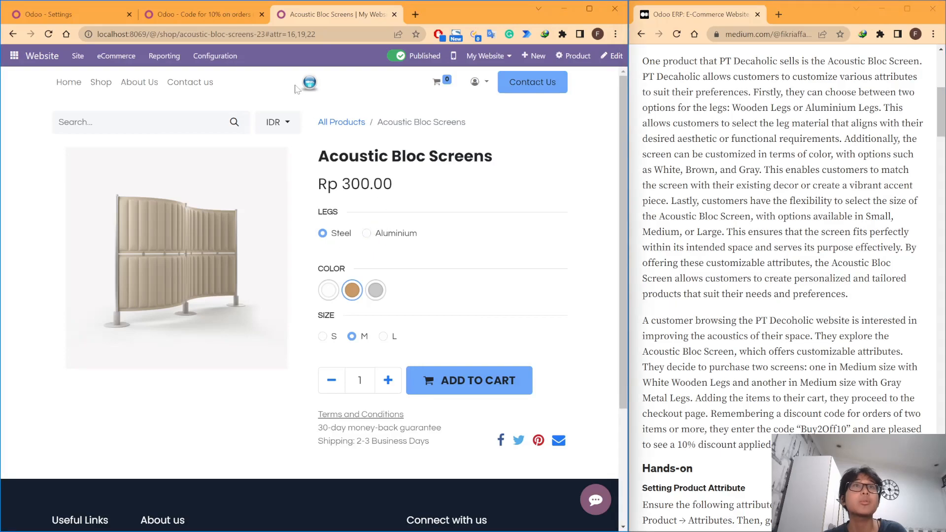
{"action": "scroll", "coordinate": [778, 173], "scroll_direction": "up", "scroll_amount": 1}
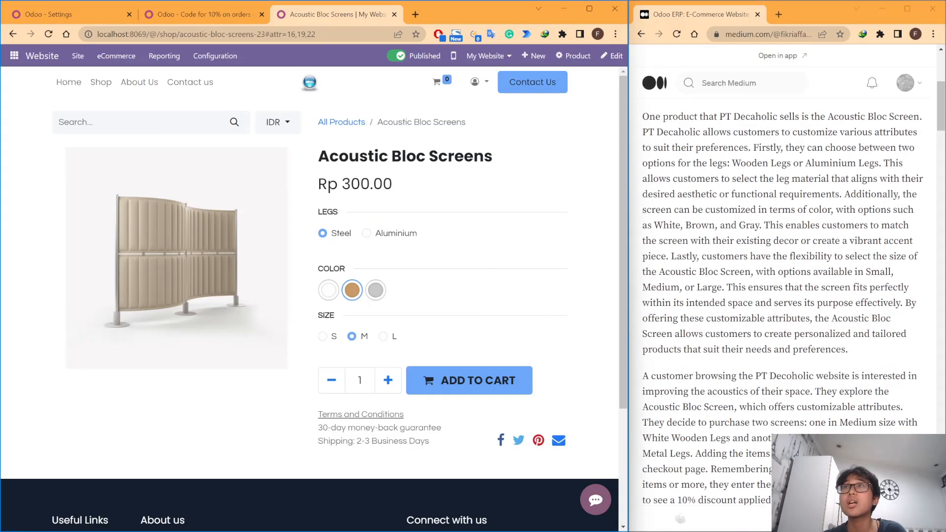
{"action": "left_click_drag", "start_coordinate": [733, 163], "coordinate": [856, 163]}
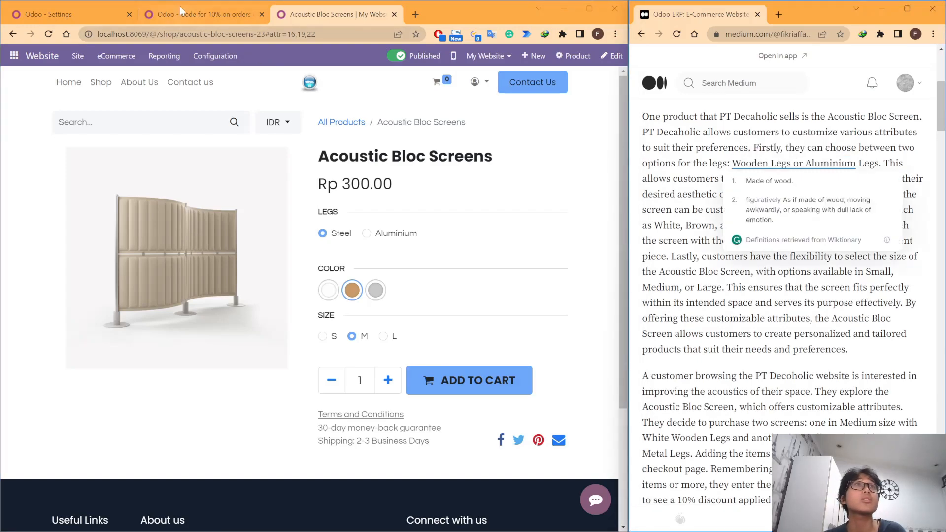
Step: Open the Acoustic Bloc Screens product from the eCommerce products list and show its attributes and variants
{"action": "left_click", "coordinate": [207, 16]}
{"action": "left_click", "coordinate": [300, 12]}
{"action": "left_click", "coordinate": [220, 14]}
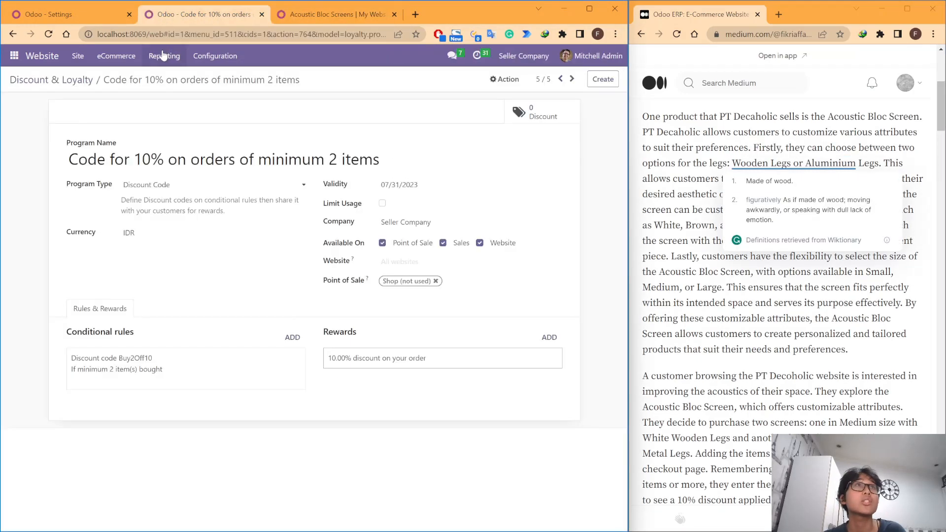
{"action": "left_click", "coordinate": [114, 55]}
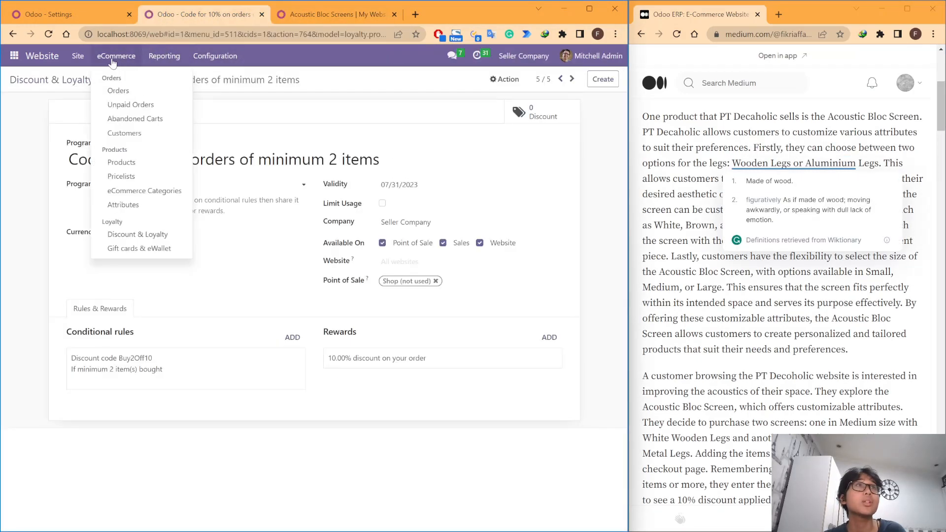
{"action": "left_click", "coordinate": [154, 165]}
{"action": "scroll", "coordinate": [143, 281], "scroll_direction": "down", "scroll_amount": 5}
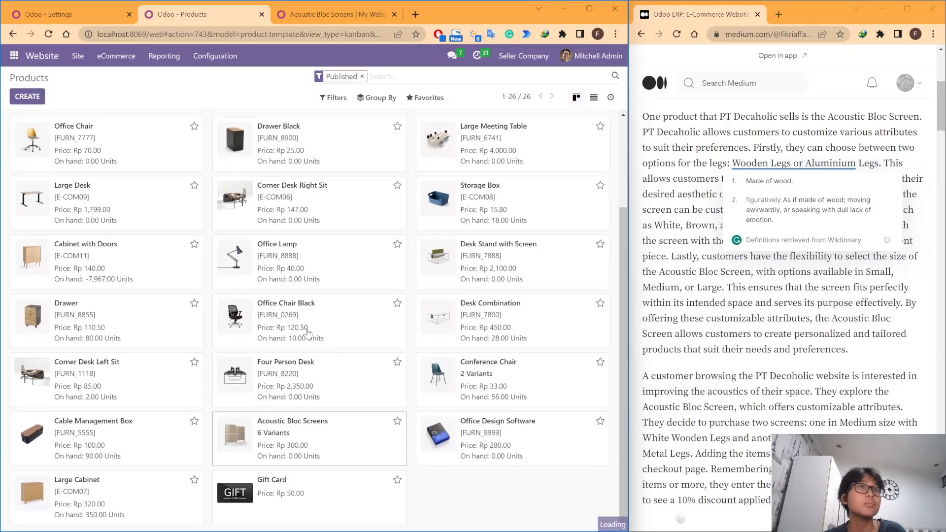
{"action": "left_click", "coordinate": [291, 434]}
{"action": "left_click", "coordinate": [180, 250]}
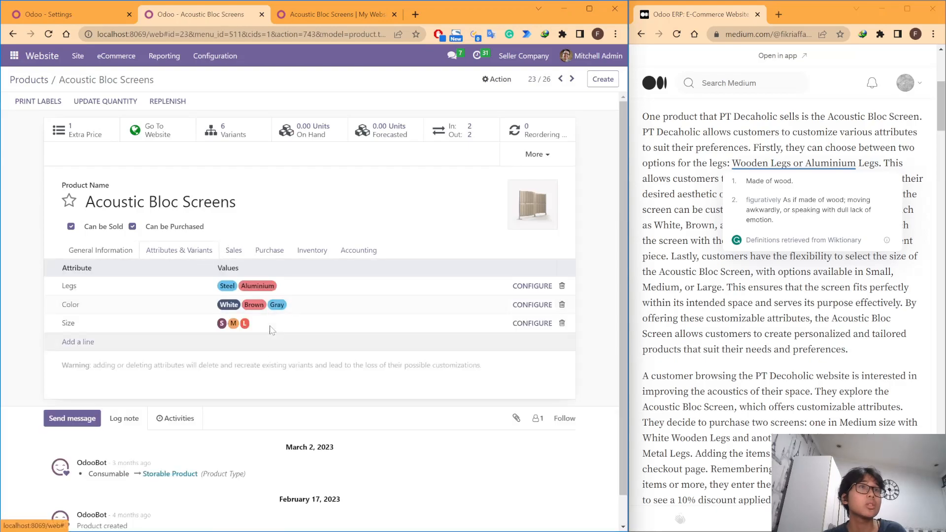
Step: Compare the product's leg values with the shop page and add the value Wooden to the Legs attribute
{"action": "left_click", "coordinate": [338, 11]}
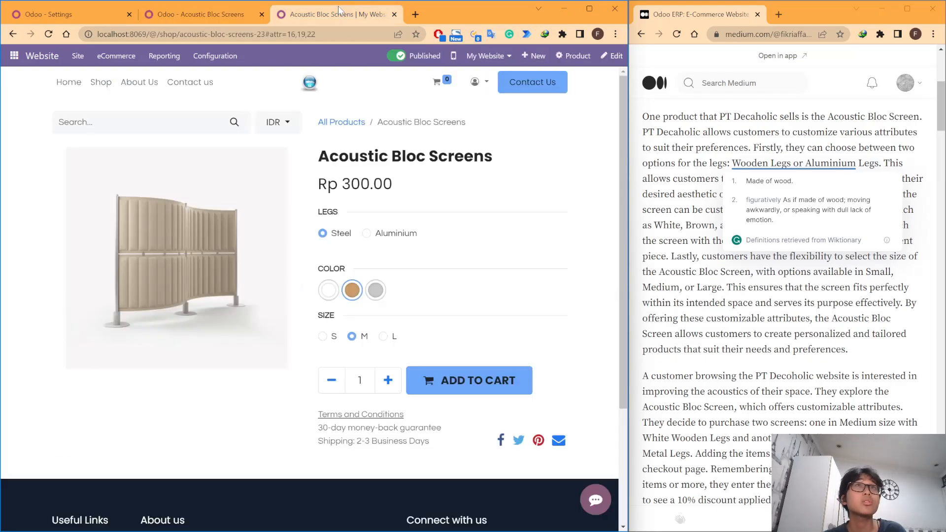
{"action": "left_click", "coordinate": [207, 14]}
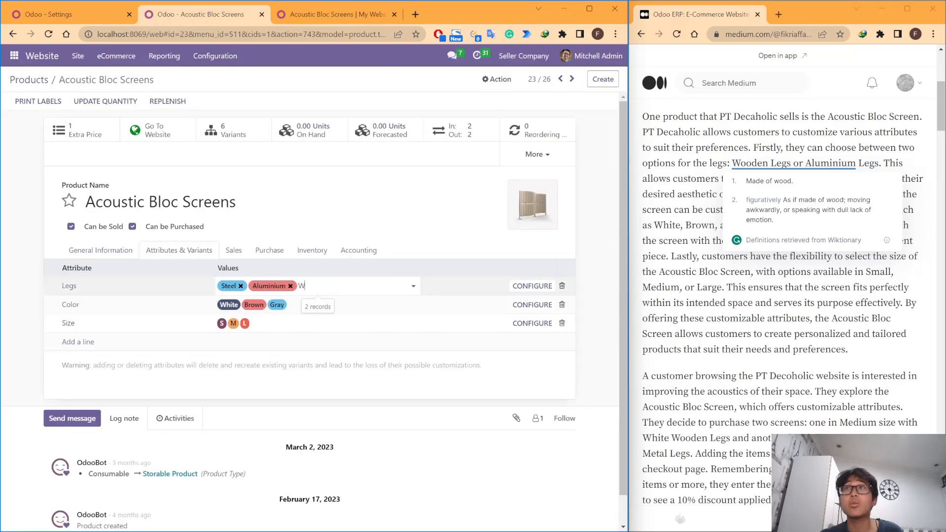
{"action": "type", "text": "en"}
{"action": "key", "text": "Return"}
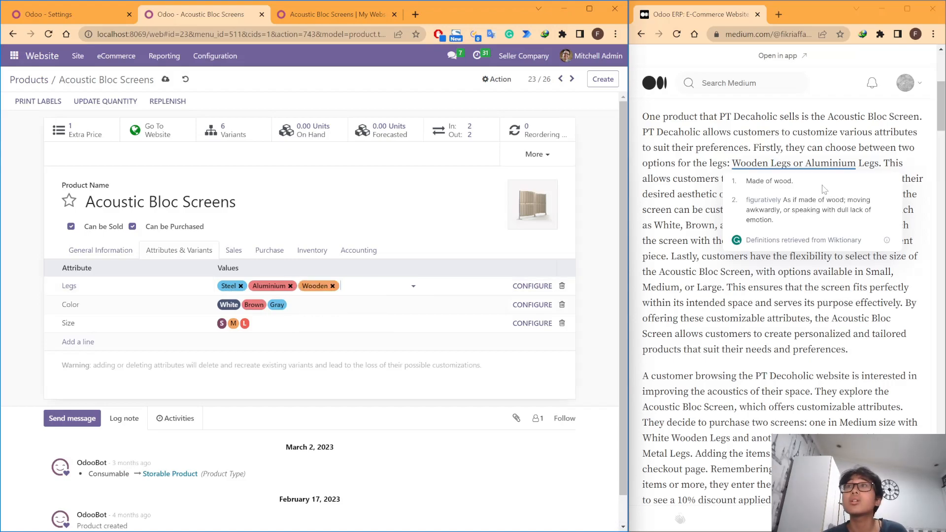
{"action": "left_click", "coordinate": [861, 210]}
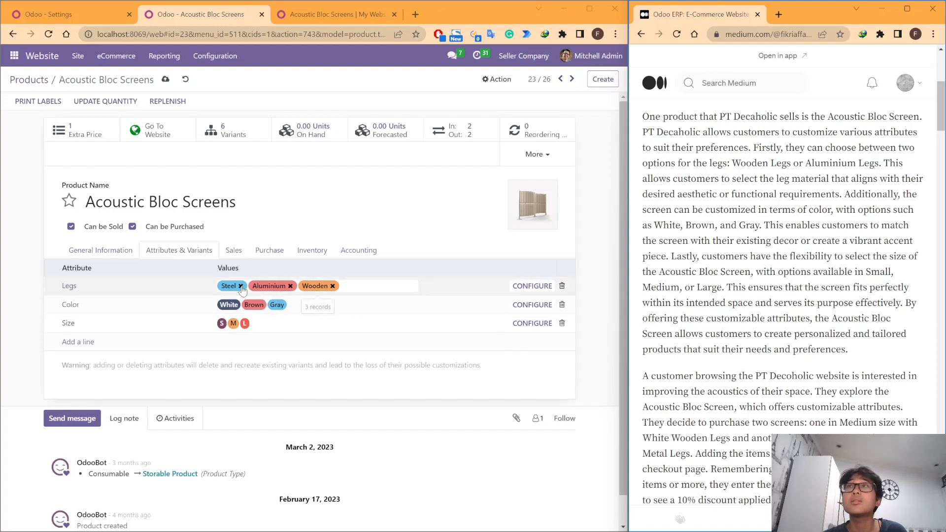
Step: Add the value Metal to the Legs attribute, remove Steel, and save the product by returning to the products list
{"action": "scroll", "coordinate": [788, 288], "scroll_direction": "down", "scroll_amount": 1}
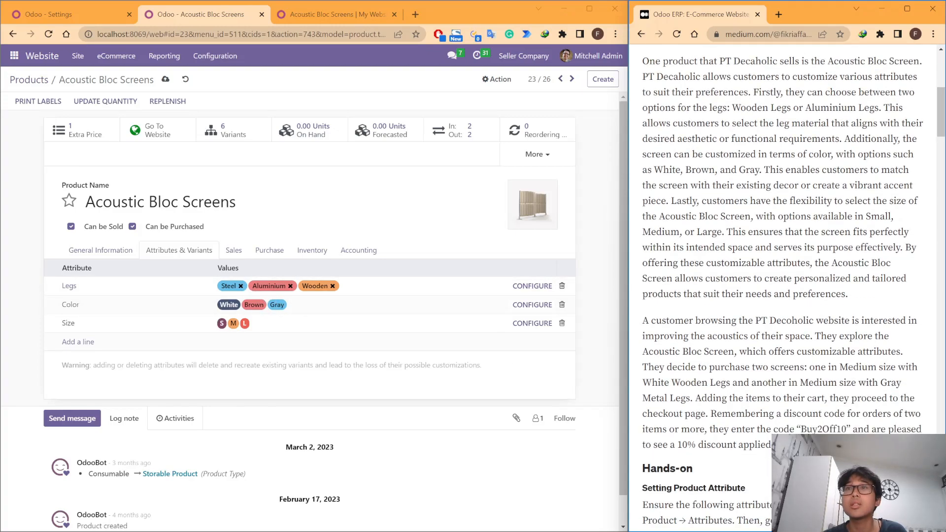
{"action": "double_click", "coordinate": [656, 398]}
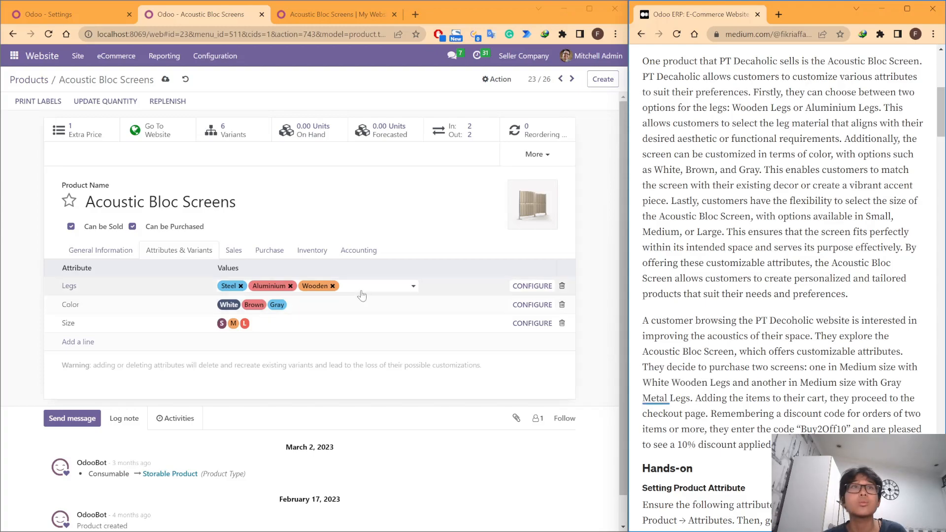
{"action": "left_click", "coordinate": [276, 290]}
{"action": "type", "text": "Metal"}
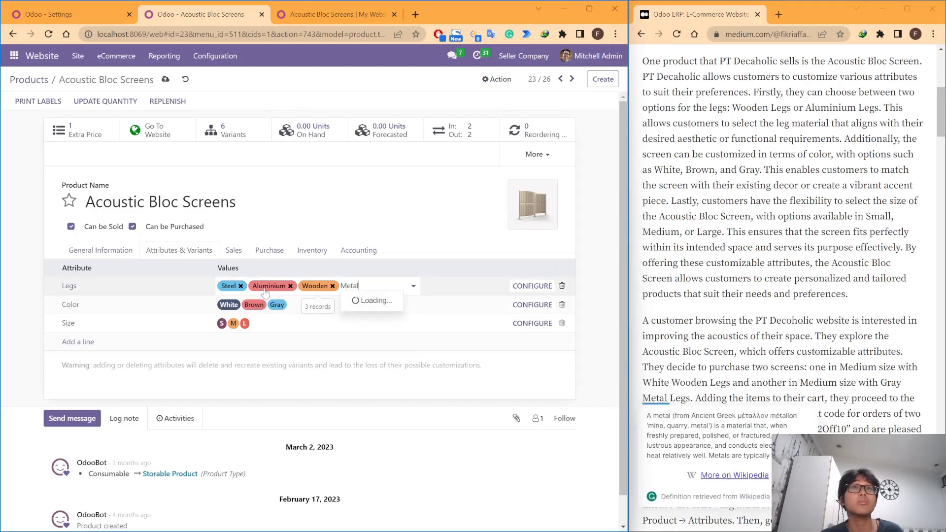
{"action": "key", "text": "Return"}
{"action": "left_click", "coordinate": [240, 286]}
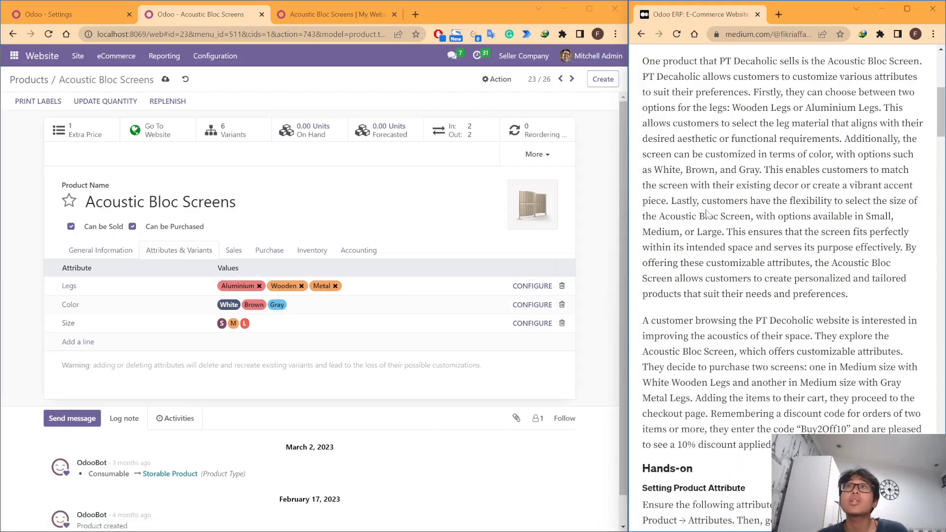
{"action": "left_click", "coordinate": [42, 78]}
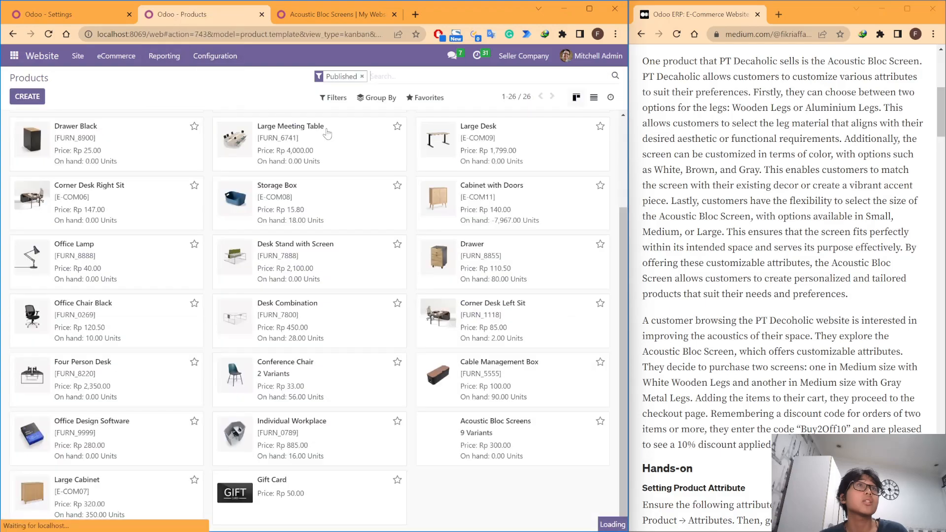
Step: Reload the Acoustic Bloc Screens shop page and compare its leg options with the article's purchase scenario
{"action": "left_click", "coordinate": [330, 14]}
{"action": "key", "text": "F5"}
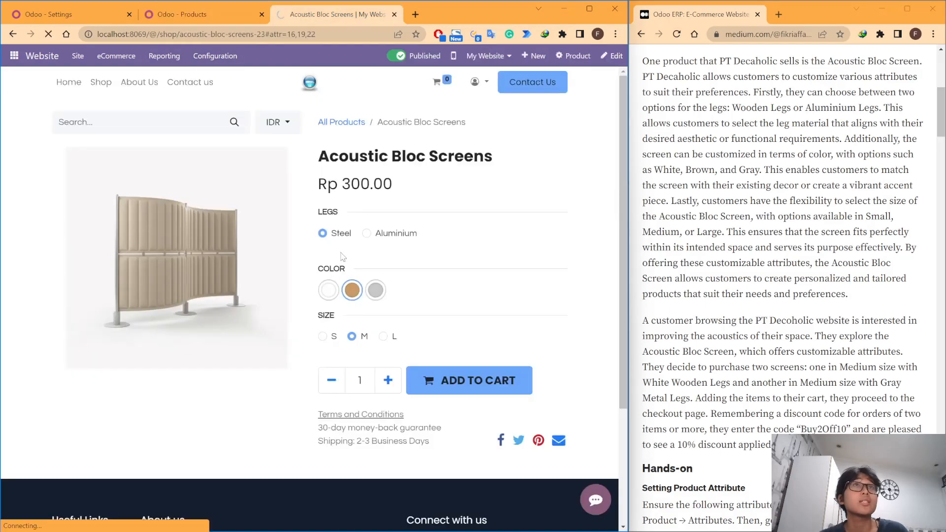
{"action": "scroll", "coordinate": [588, 247], "scroll_direction": "down", "scroll_amount": 3}
{"action": "scroll", "coordinate": [574, 243], "scroll_direction": "up", "scroll_amount": 3}
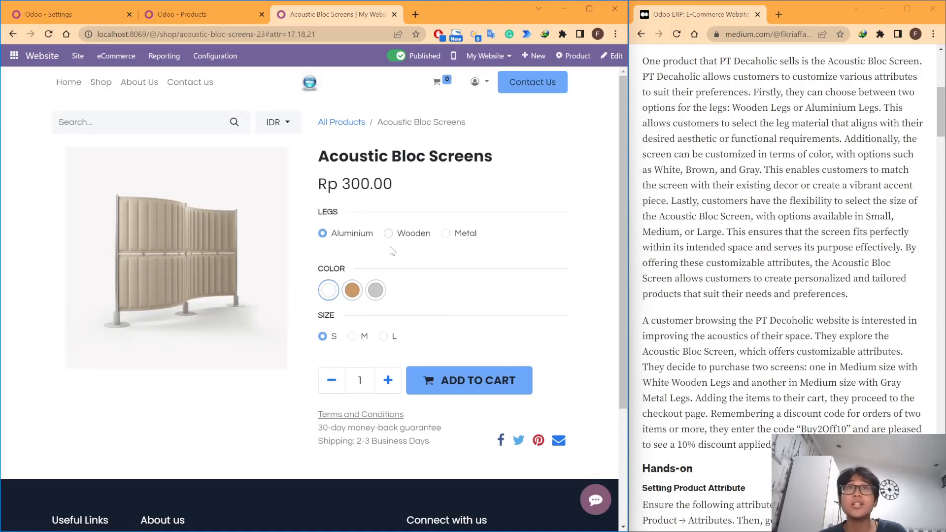
{"action": "scroll", "coordinate": [827, 255], "scroll_direction": "down", "scroll_amount": 3}
{"action": "scroll", "coordinate": [827, 254], "scroll_direction": "up", "scroll_amount": 4}
{"action": "scroll", "coordinate": [827, 255], "scroll_direction": "down", "scroll_amount": 1}
{"action": "scroll", "coordinate": [827, 254], "scroll_direction": "down", "scroll_amount": 1}
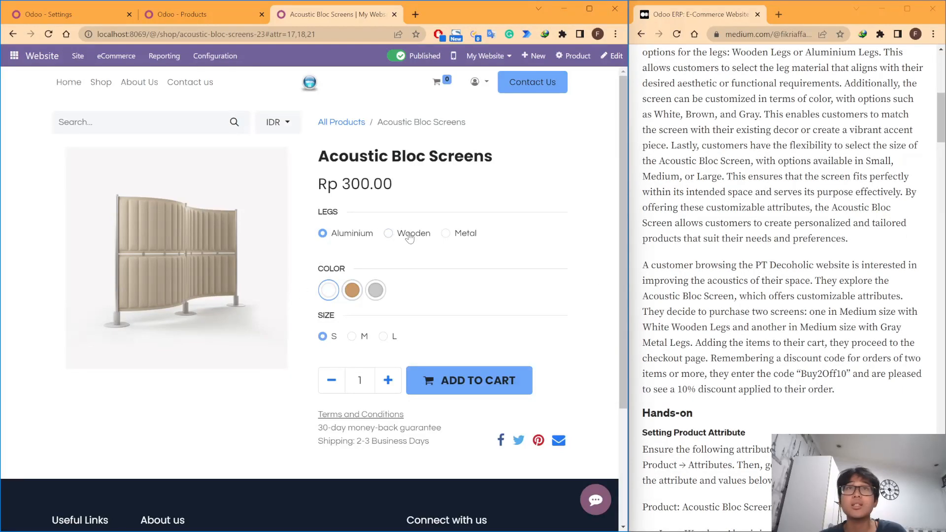
Step: Add one Acoustic Bloc Screen with Wooden legs, white color and size M to the cart
{"action": "left_click", "coordinate": [352, 337]}
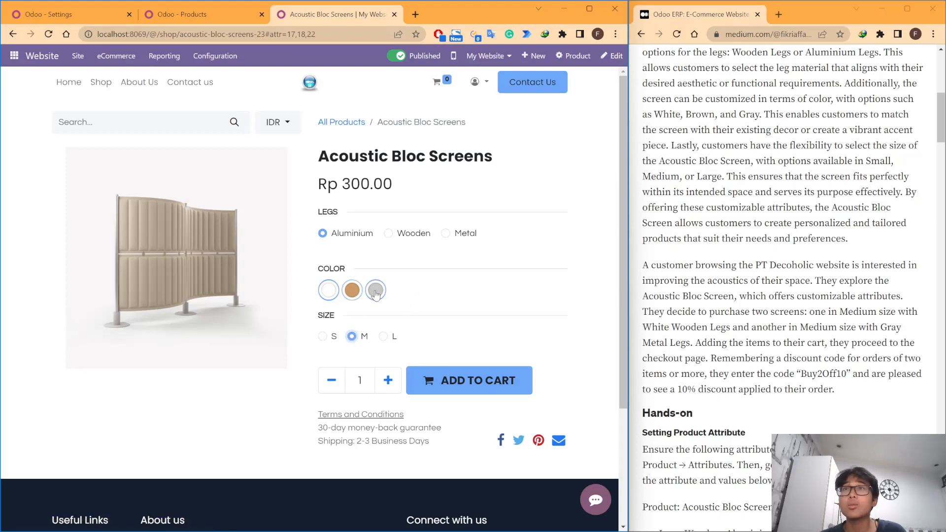
{"action": "left_click", "coordinate": [416, 239]}
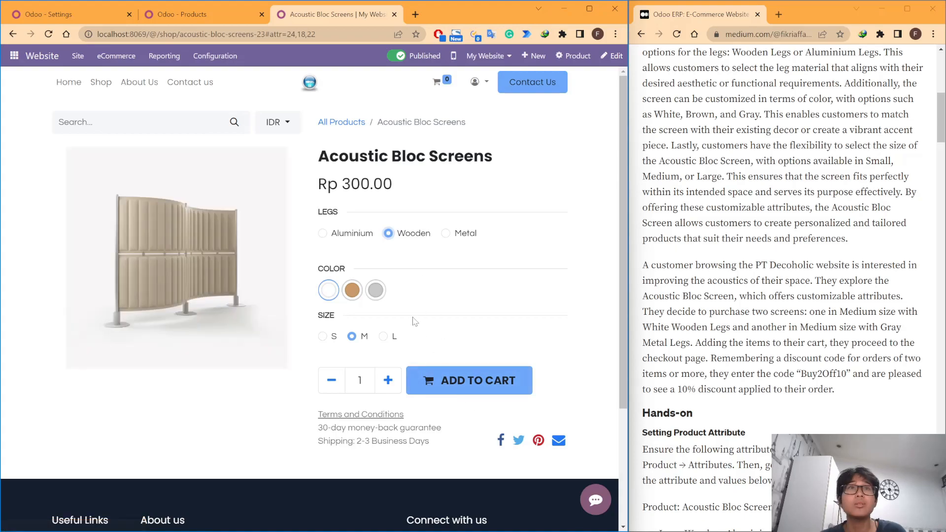
{"action": "scroll", "coordinate": [414, 325], "scroll_direction": "down", "scroll_amount": 1}
{"action": "scroll", "coordinate": [490, 237], "scroll_direction": "up", "scroll_amount": 1}
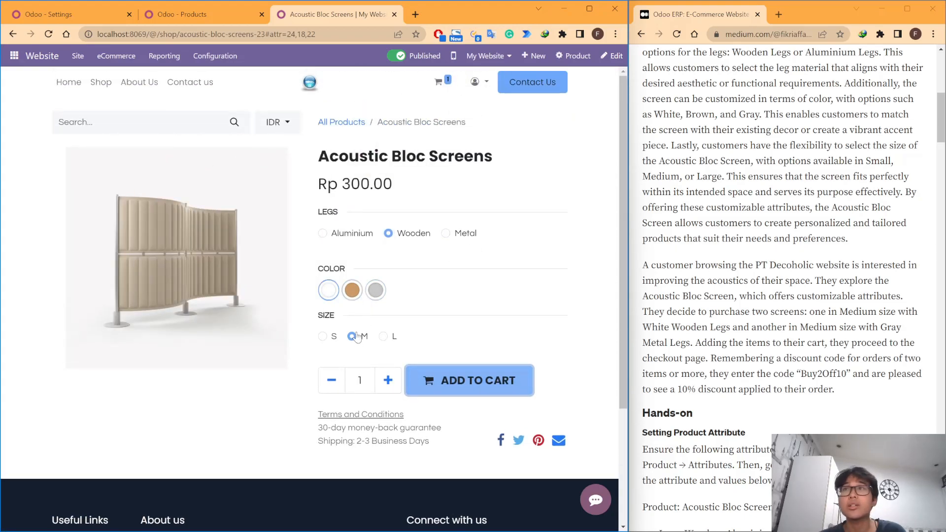
Step: Add a second Acoustic Bloc Screen with Metal legs, gray color and size M to the cart
{"action": "left_click", "coordinate": [376, 289]}
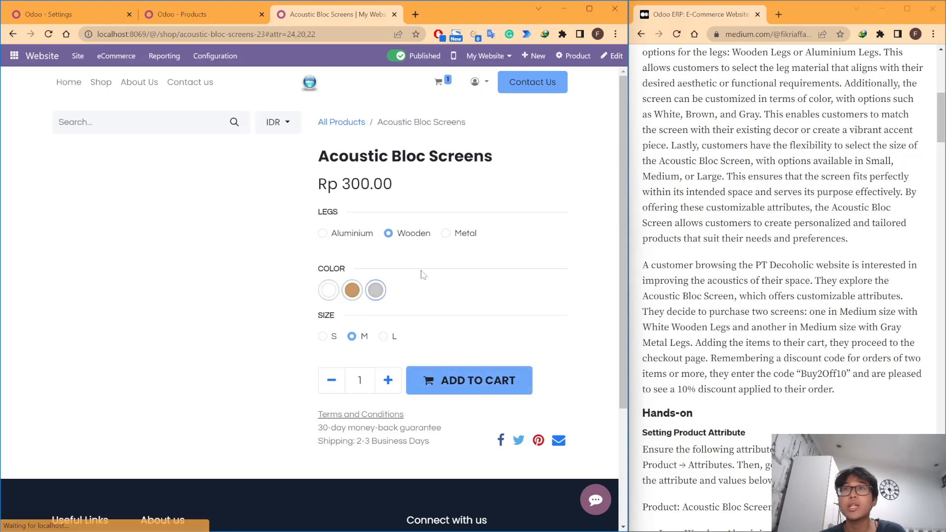
{"action": "left_click_drag", "start_coordinate": [457, 236], "coordinate": [461, 237]}
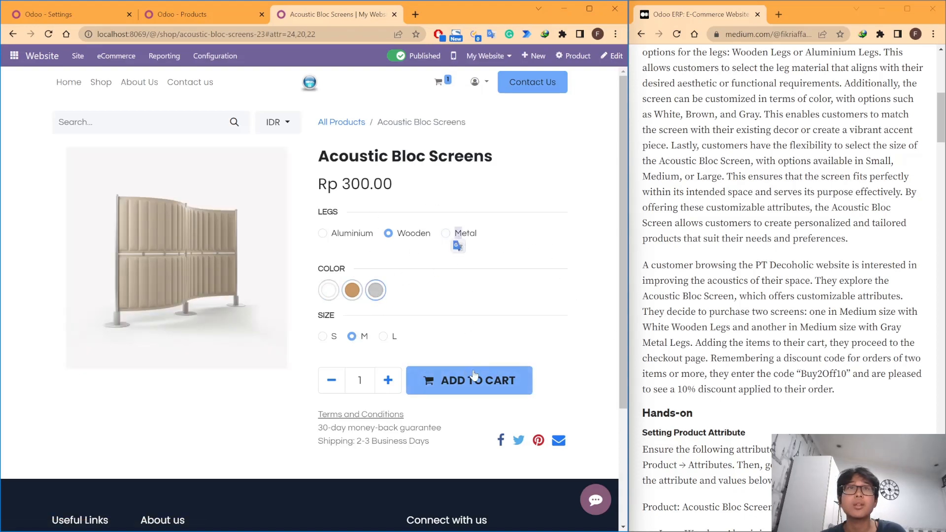
{"action": "left_click", "coordinate": [472, 236]}
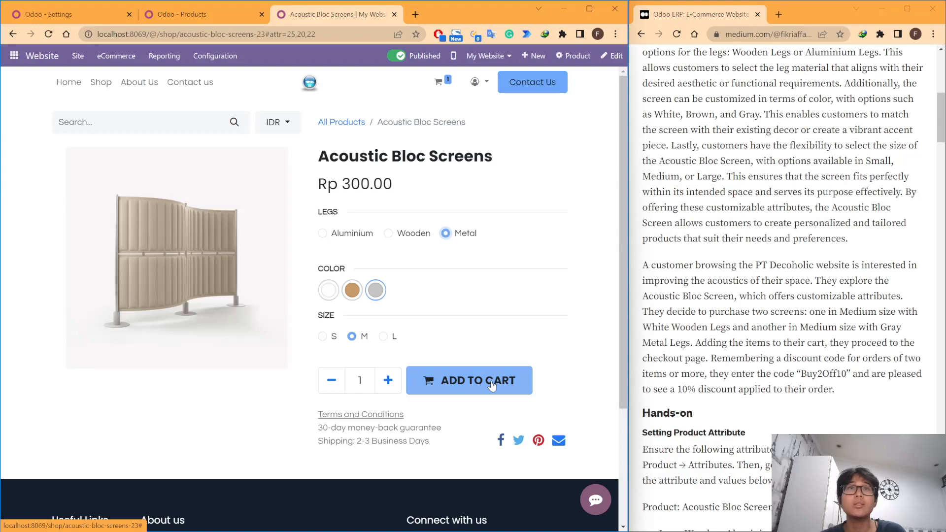
{"action": "left_click", "coordinate": [490, 384]}
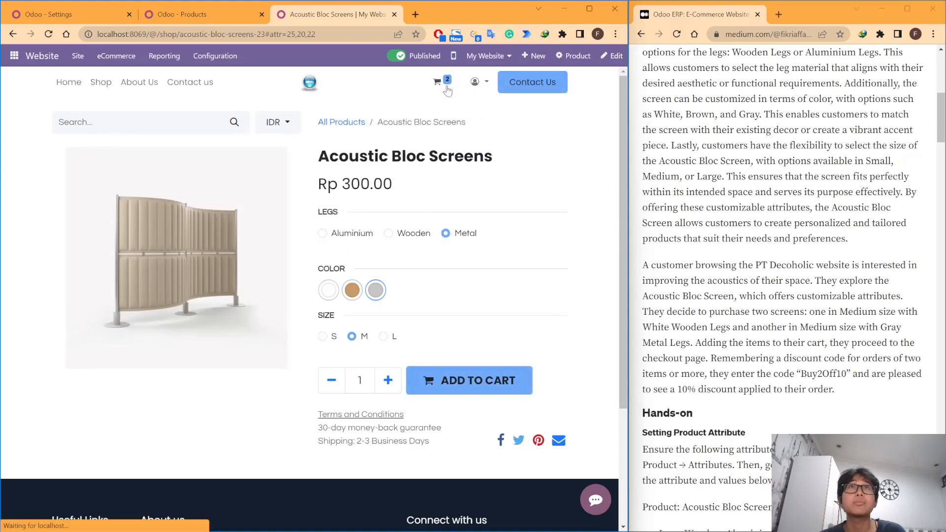
Step: Open the shopping cart, apply the discount code Buy2Off10 and review the order totals
{"action": "scroll", "coordinate": [516, 323], "scroll_direction": "down", "scroll_amount": 3}
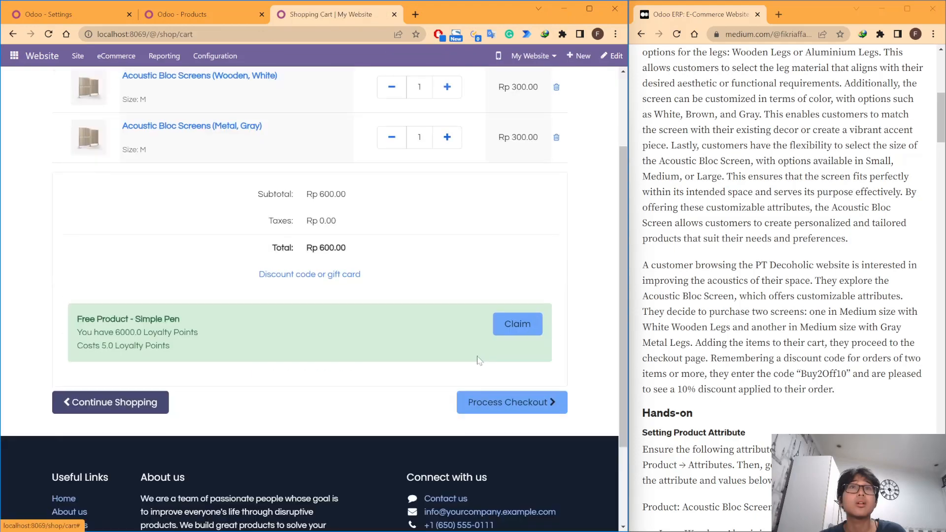
{"action": "scroll", "coordinate": [252, 363], "scroll_direction": "up", "scroll_amount": 3}
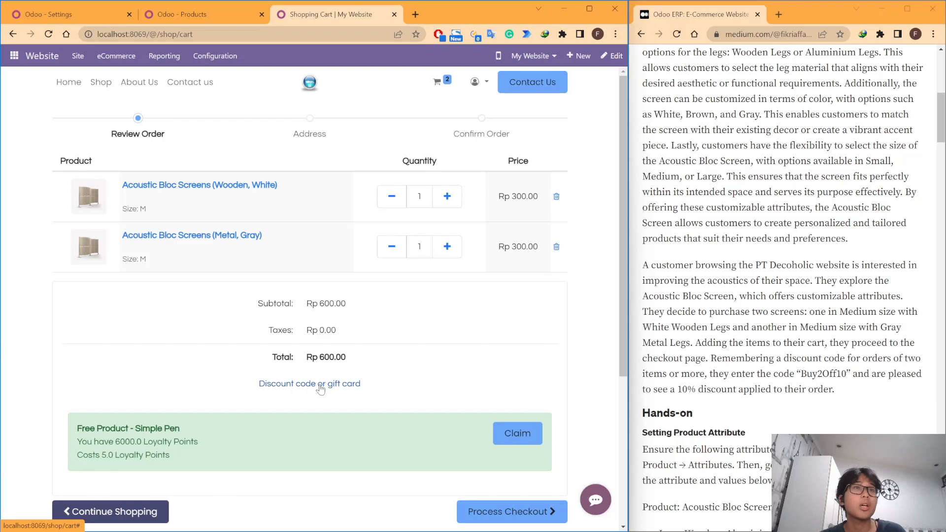
{"action": "left_click", "coordinate": [320, 384]}
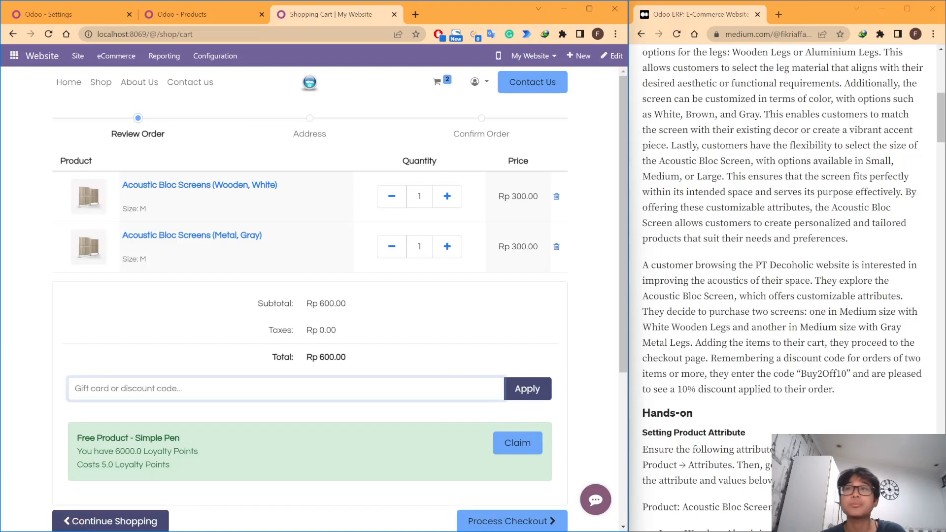
{"action": "type", "text": "Buy2Off10"}
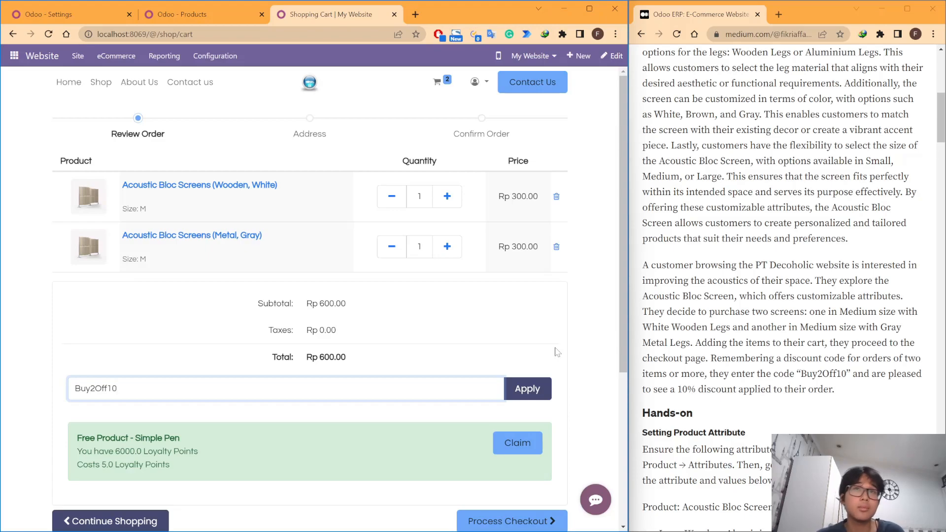
{"action": "left_click", "coordinate": [545, 389]}
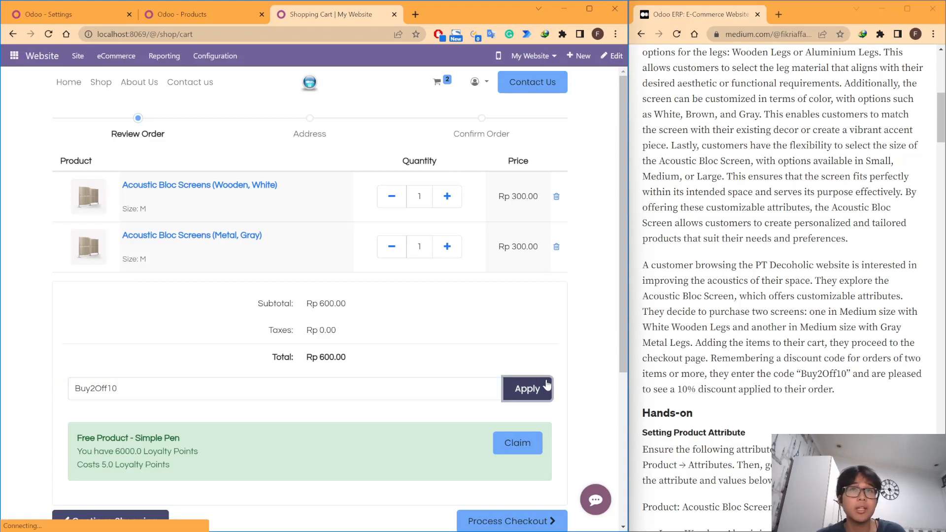
{"action": "scroll", "coordinate": [440, 317], "scroll_direction": "down", "scroll_amount": 2}
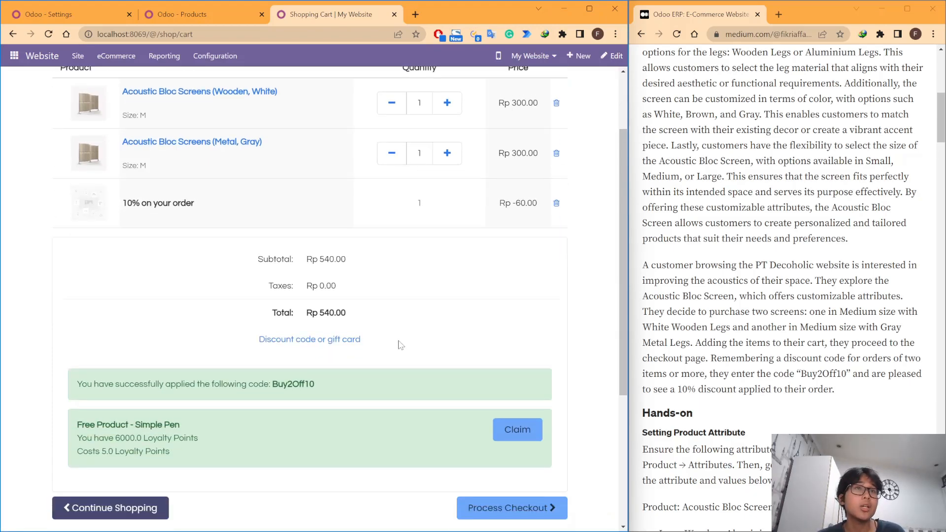
{"action": "left_click_drag", "start_coordinate": [327, 368], "coordinate": [437, 337]}
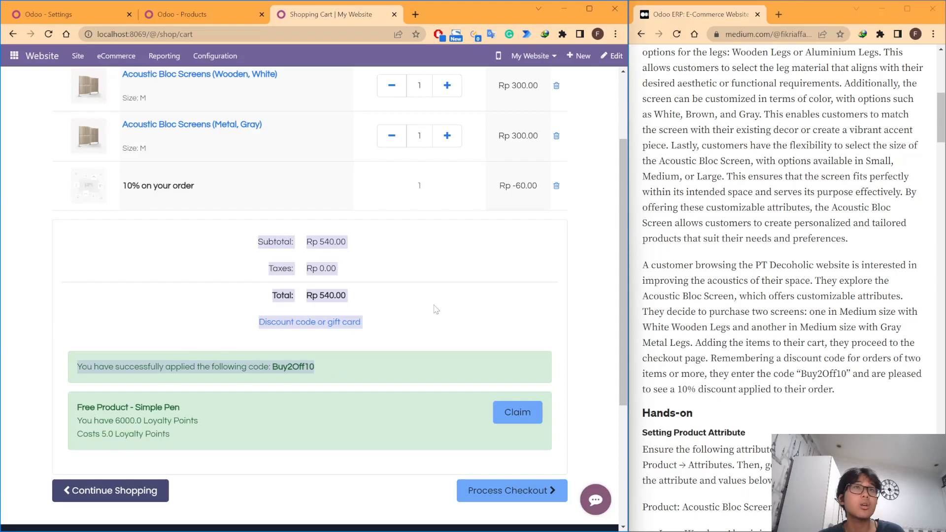
Step: Examine the prices of both Acoustic Bloc Screens in the cart alongside the applied Buy2Off10 code and its discount line
{"action": "left_click", "coordinate": [436, 309]}
{"action": "scroll", "coordinate": [472, 341], "scroll_direction": "up", "scroll_amount": 2}
{"action": "scroll", "coordinate": [321, 315], "scroll_direction": "down", "scroll_amount": 1}
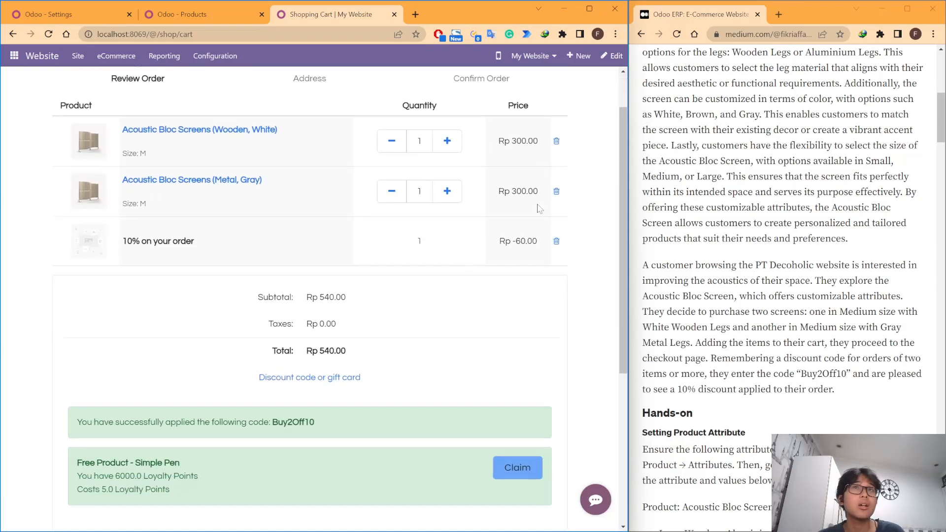
{"action": "scroll", "coordinate": [321, 315], "scroll_direction": "up", "scroll_amount": 1}
{"action": "scroll", "coordinate": [323, 345], "scroll_direction": "down", "scroll_amount": 2}
{"action": "left_click_drag", "start_coordinate": [327, 367], "coordinate": [266, 367]}
{"action": "scroll", "coordinate": [530, 217], "scroll_direction": "up", "scroll_amount": 2}
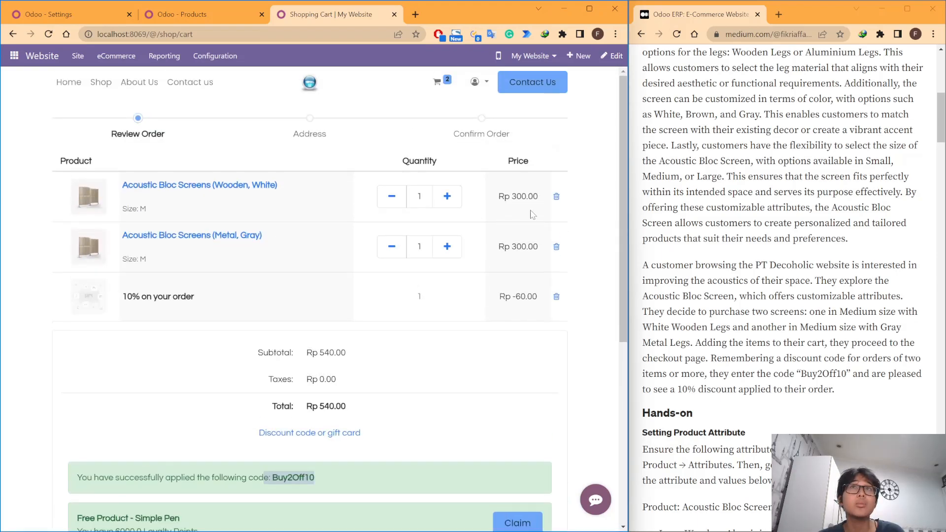
{"action": "scroll", "coordinate": [520, 288], "scroll_direction": "down", "scroll_amount": 1}
{"action": "left_click_drag", "start_coordinate": [539, 241], "coordinate": [505, 242]}
{"action": "left_click", "coordinate": [535, 231]}
{"action": "left_click", "coordinate": [540, 282]}
{"action": "scroll", "coordinate": [536, 319], "scroll_direction": "down", "scroll_amount": 1}
{"action": "scroll", "coordinate": [459, 365], "scroll_direction": "up", "scroll_amount": 2}
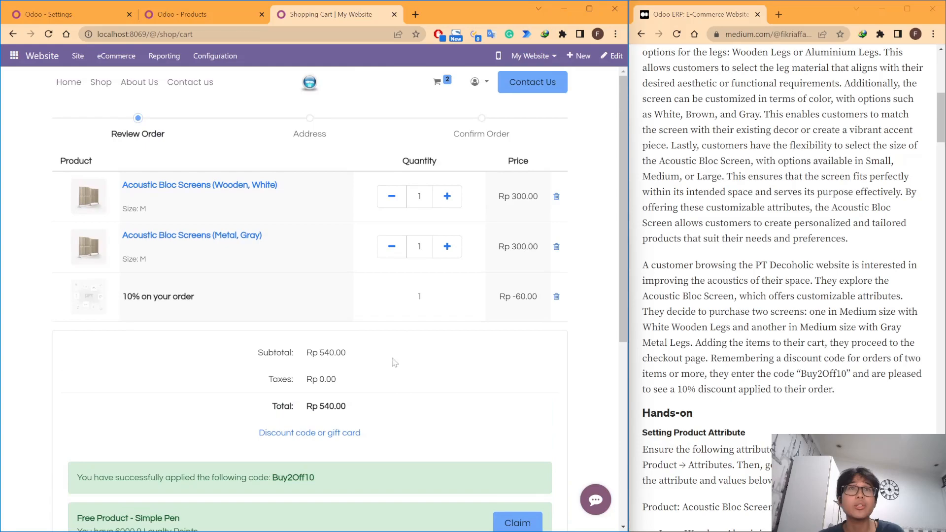
Step: Check the amount of the 10% discount line against the order total in the cart summary
{"action": "scroll", "coordinate": [408, 344], "scroll_direction": "down", "scroll_amount": 1}
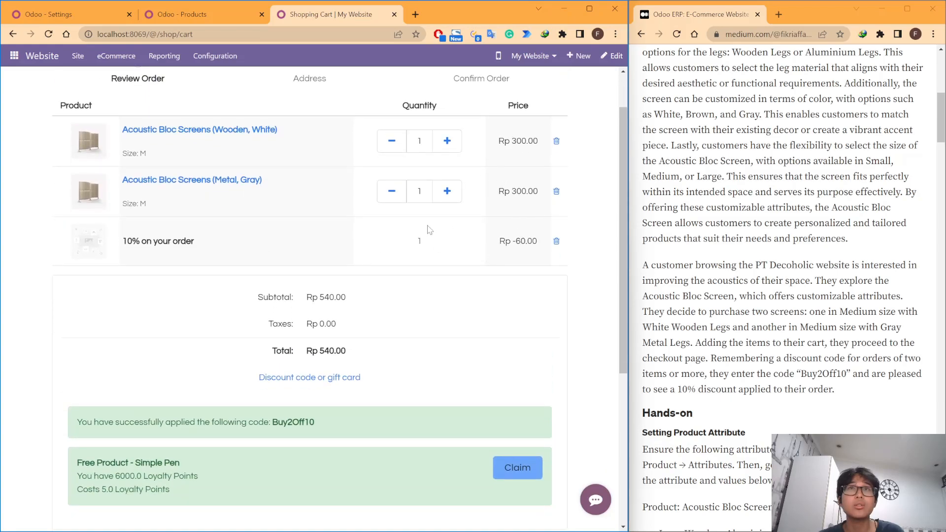
{"action": "double_click", "coordinate": [527, 241]}
{"action": "left_click", "coordinate": [487, 315]}
{"action": "scroll", "coordinate": [351, 358], "scroll_direction": "down", "scroll_amount": 2}
{"action": "scroll", "coordinate": [352, 350], "scroll_direction": "up", "scroll_amount": 1}
{"action": "double_click", "coordinate": [333, 295]}
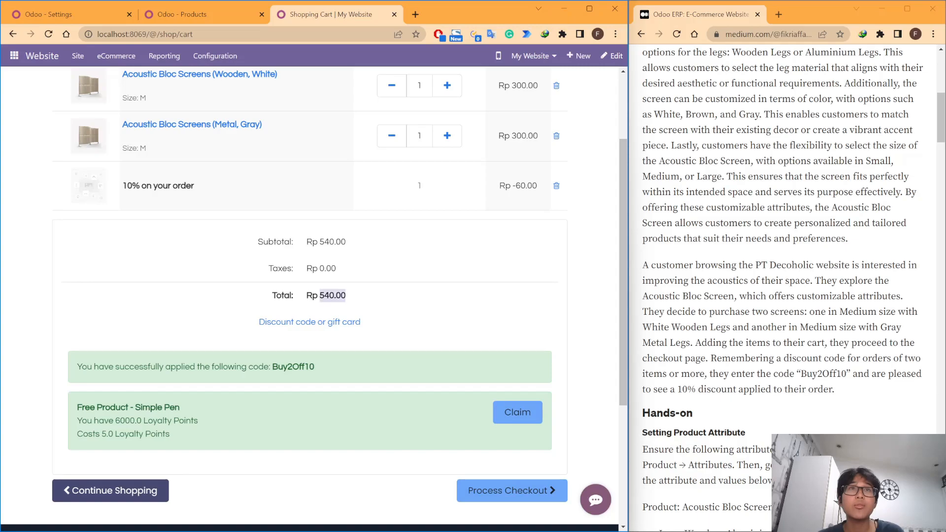
{"action": "left_click", "coordinate": [445, 302]}
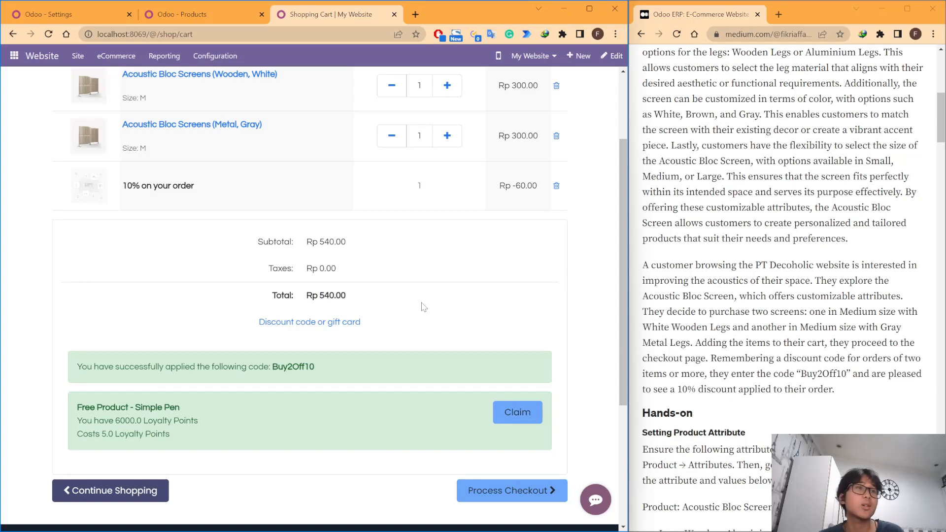
{"action": "scroll", "coordinate": [422, 305], "scroll_direction": "up", "scroll_amount": 1}
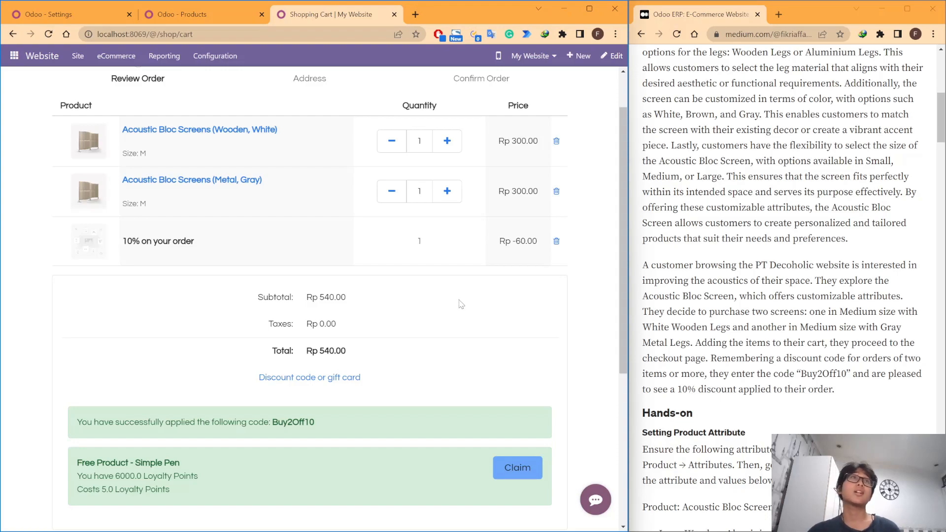
{"action": "scroll", "coordinate": [463, 305], "scroll_direction": "down", "scroll_amount": 1}
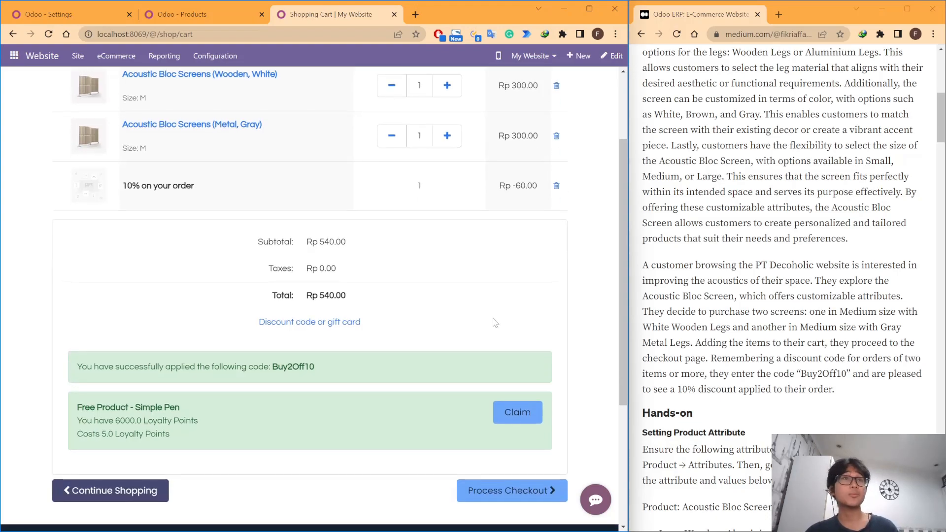